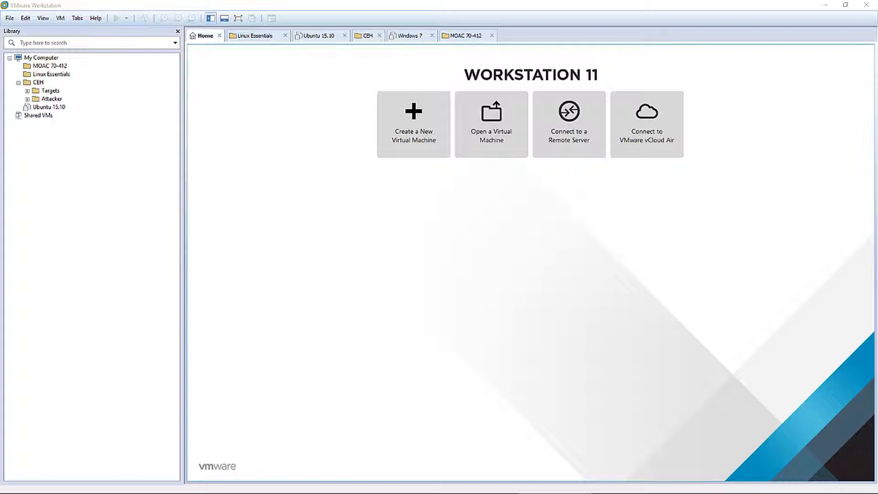
Start a Typical new VM installing from en_windows_server_2012_r2_with_update_x64_dvd_6052708.iso in C:\ISO
{"action": "left_click", "coordinate": [404, 139]}
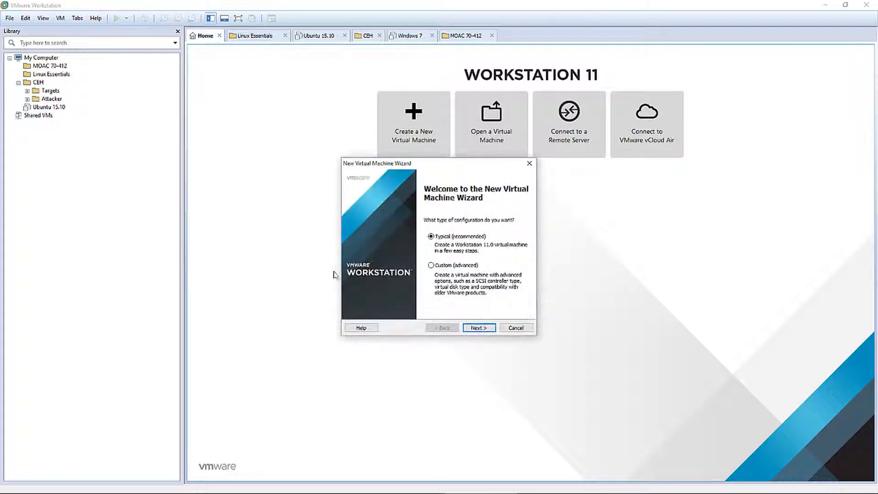
{"action": "left_click", "coordinate": [484, 328]}
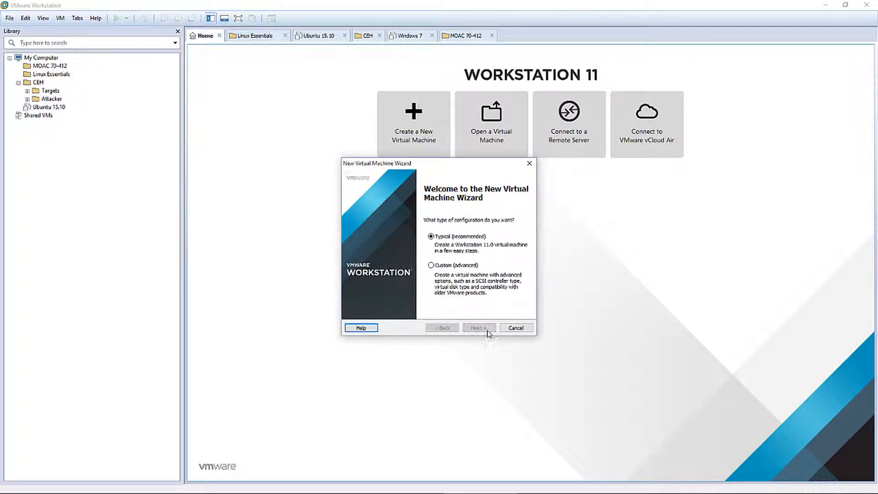
{"action": "left_click", "coordinate": [515, 272]}
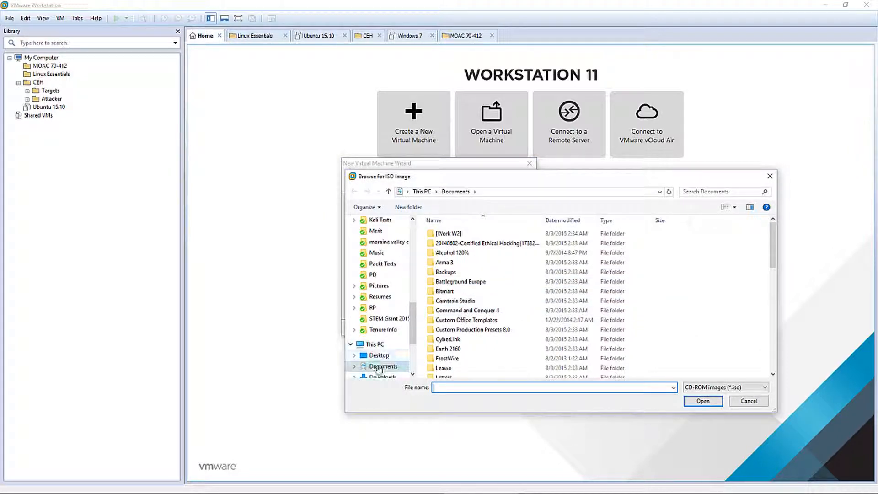
{"action": "left_click", "coordinate": [368, 344]}
{"action": "double_click", "coordinate": [462, 303]}
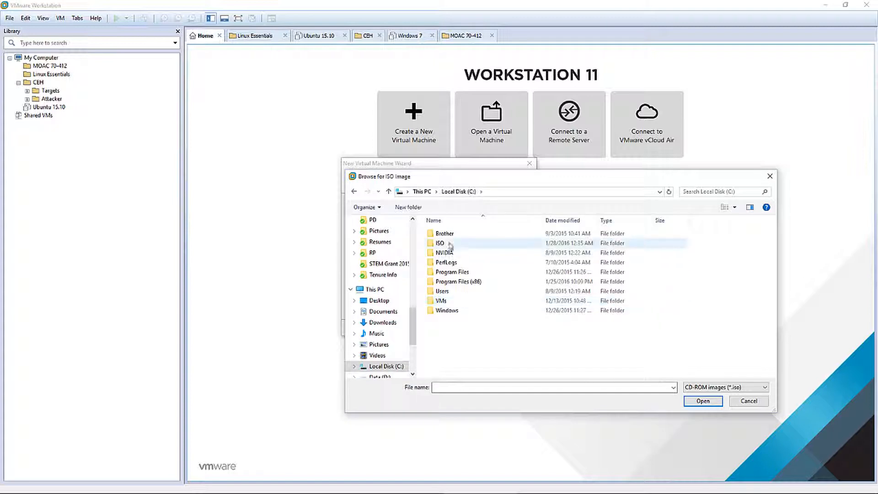
{"action": "double_click", "coordinate": [445, 246]}
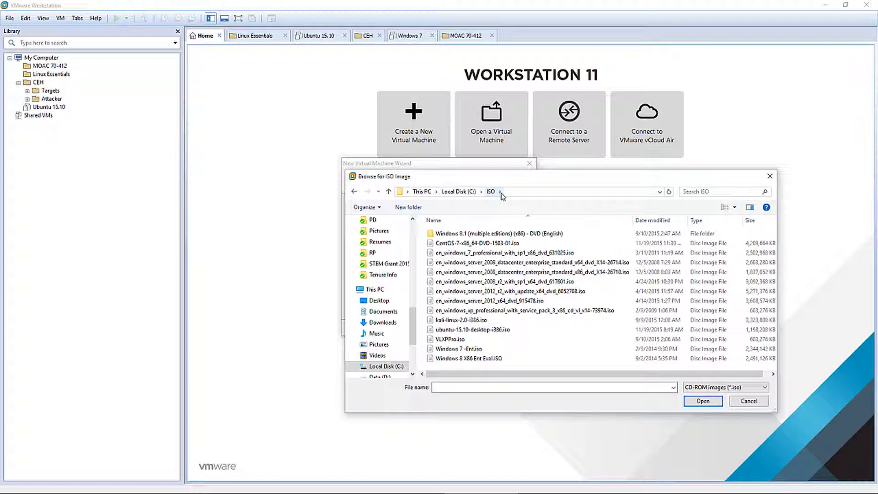
{"action": "left_click", "coordinate": [503, 291]}
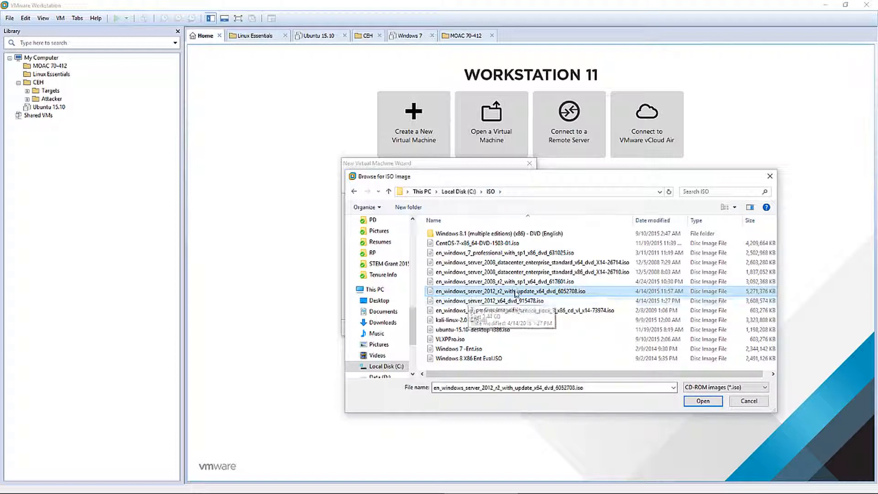
{"action": "left_click", "coordinate": [693, 402]}
{"action": "left_click", "coordinate": [477, 328]}
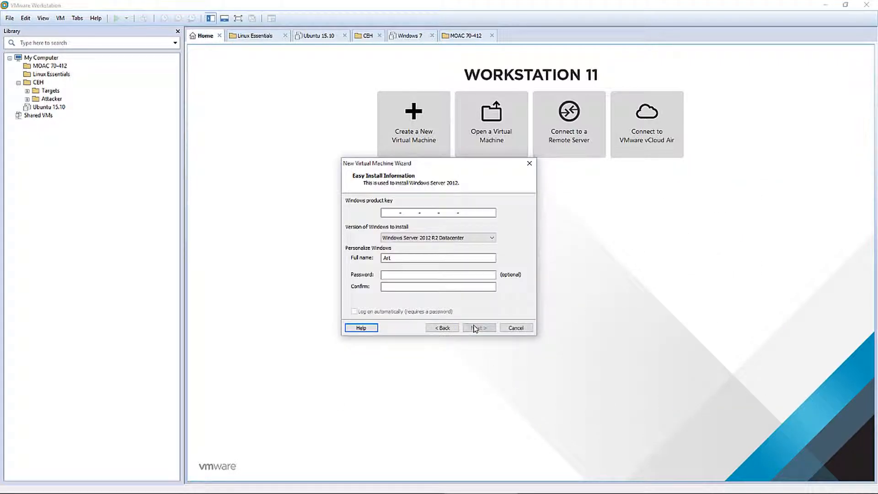
Choose the Windows Server 2012 R2 Standard edition, enter and confirm the account password, and skip the product key
{"action": "left_click", "coordinate": [436, 239]}
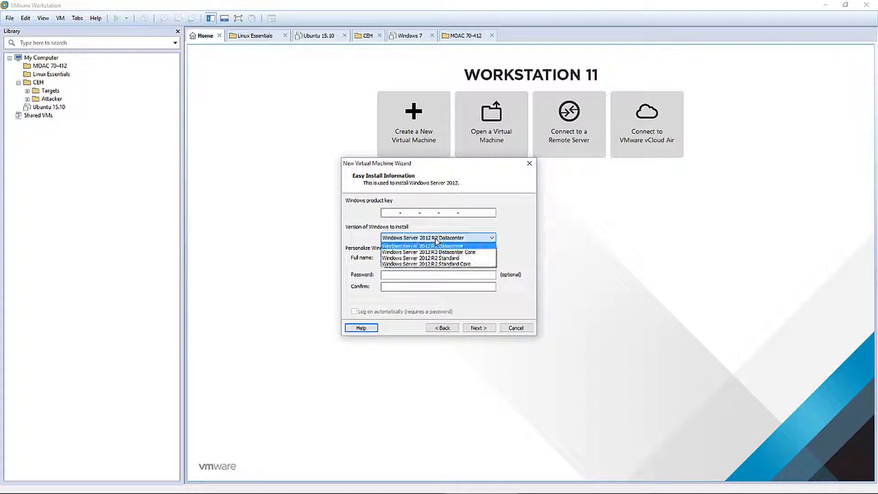
{"action": "left_click", "coordinate": [421, 258]}
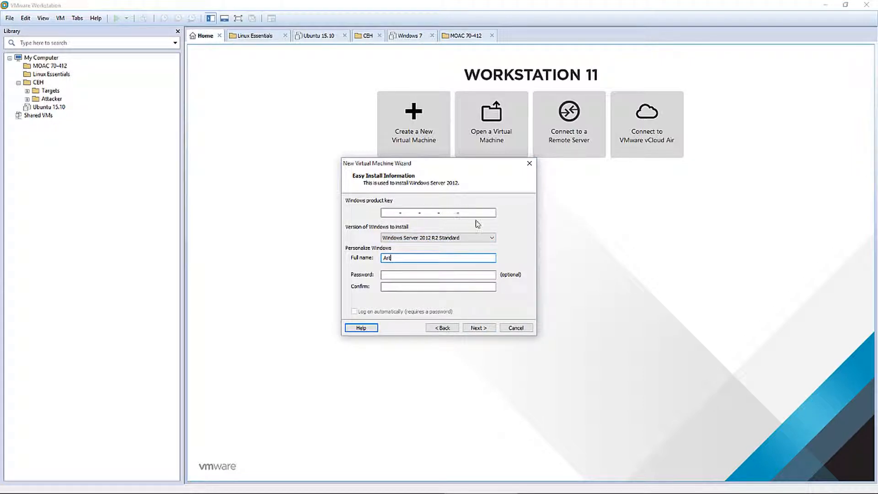
{"action": "left_click", "coordinate": [410, 275]}
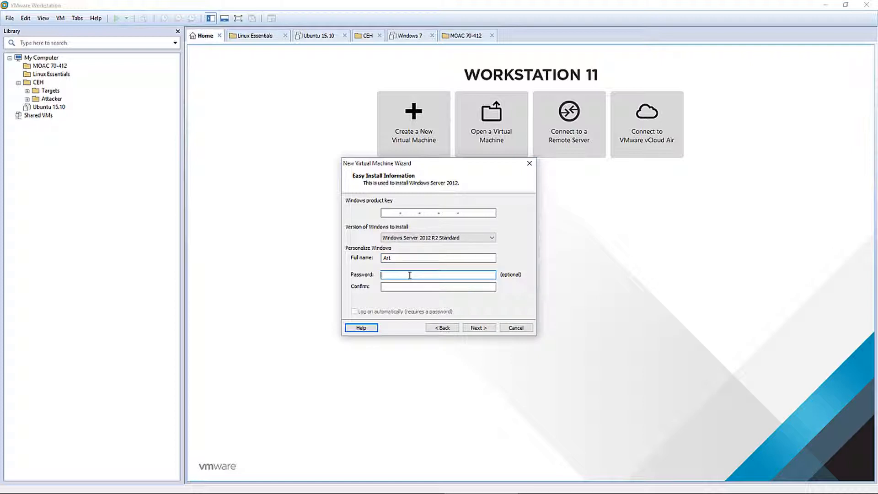
{"action": "type", "text": "••••"}
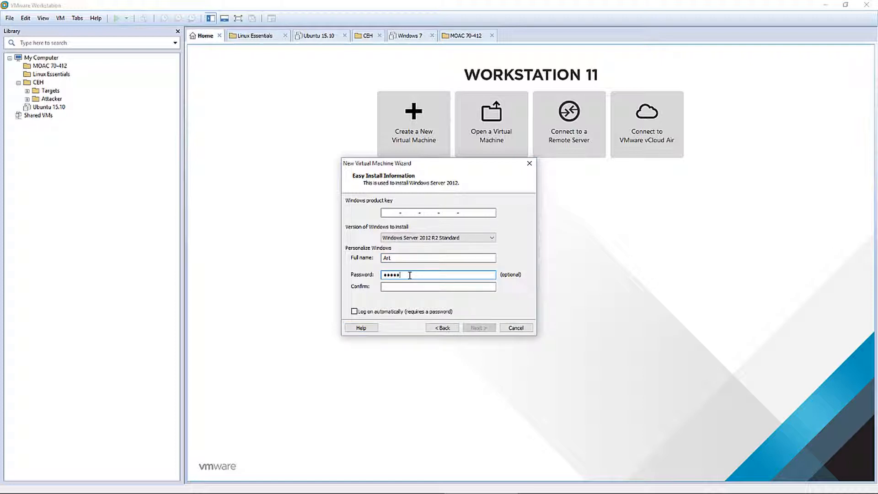
{"action": "key", "text": "Tab"}
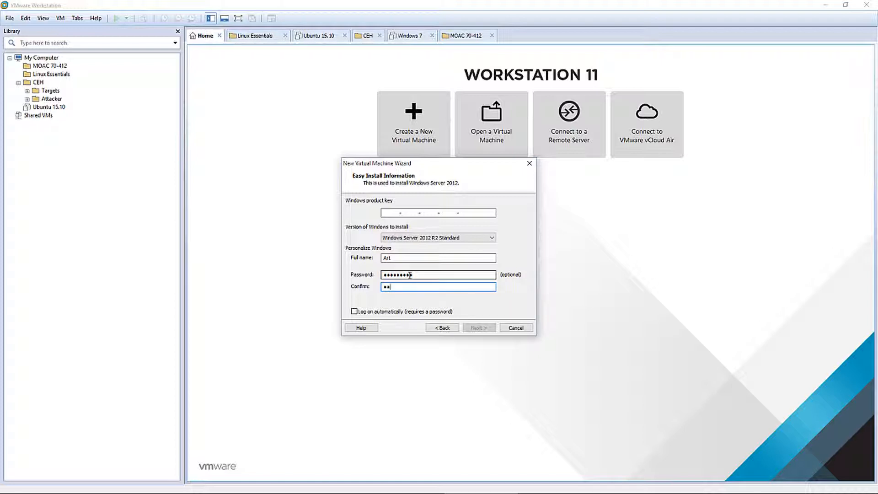
{"action": "type", "text": "•••••••••"}
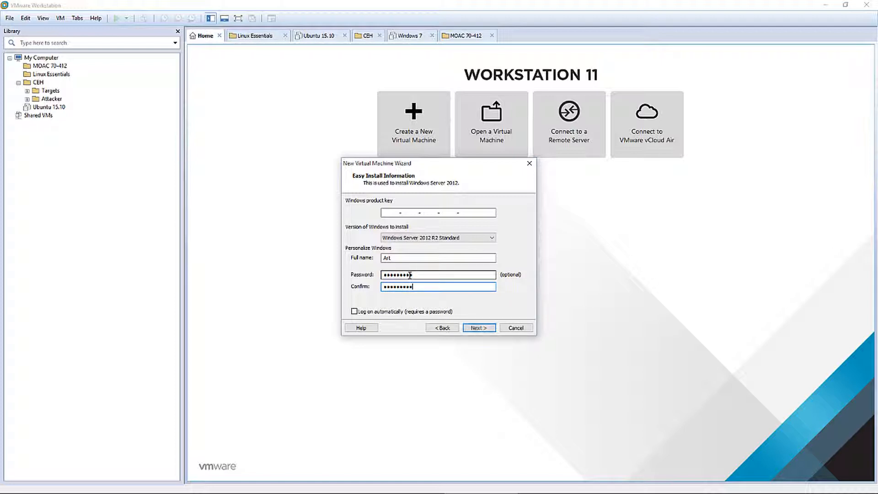
{"action": "left_click", "coordinate": [478, 328]}
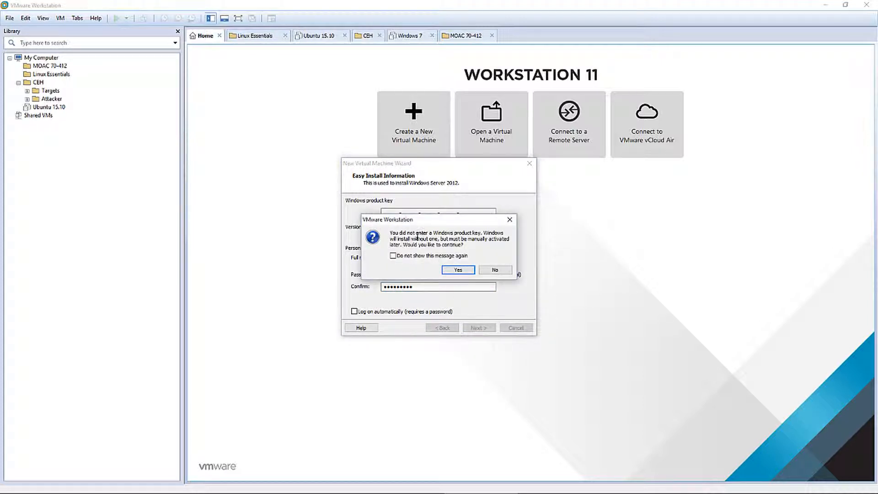
{"action": "left_click_drag", "start_coordinate": [450, 219], "coordinate": [483, 191]}
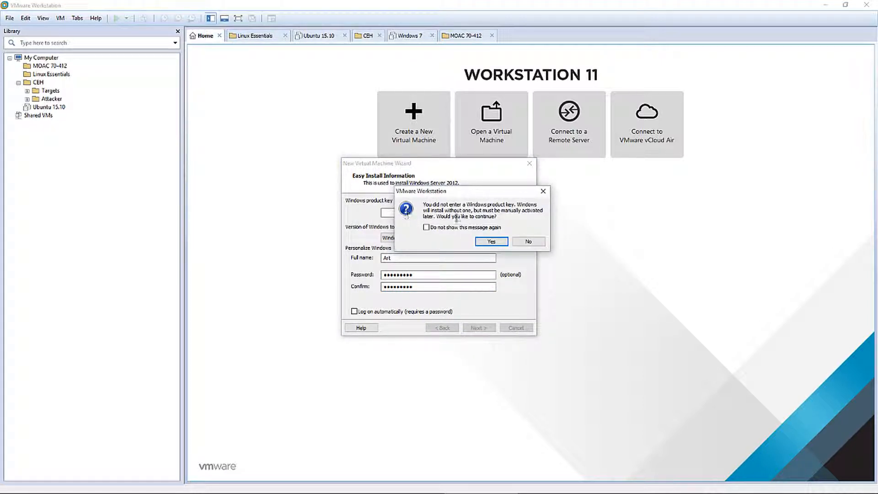
{"action": "left_click", "coordinate": [491, 241]}
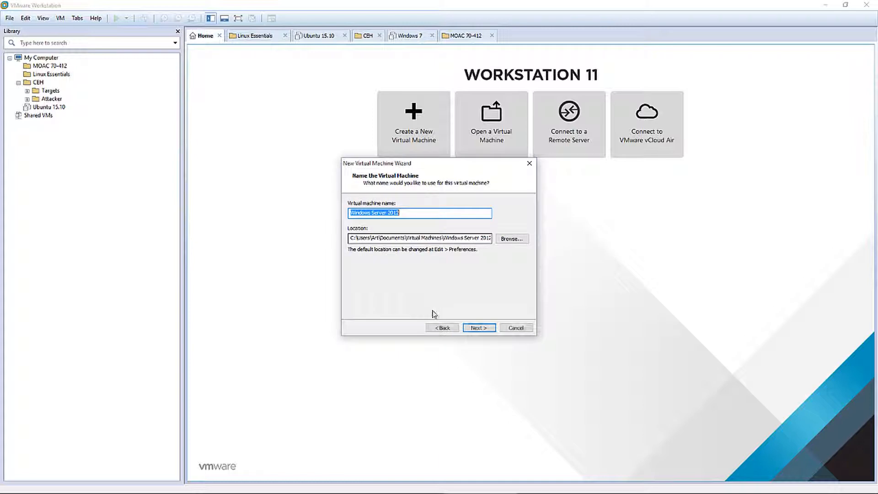
Name the virtual machine RWDC01
{"action": "left_click", "coordinate": [412, 215]}
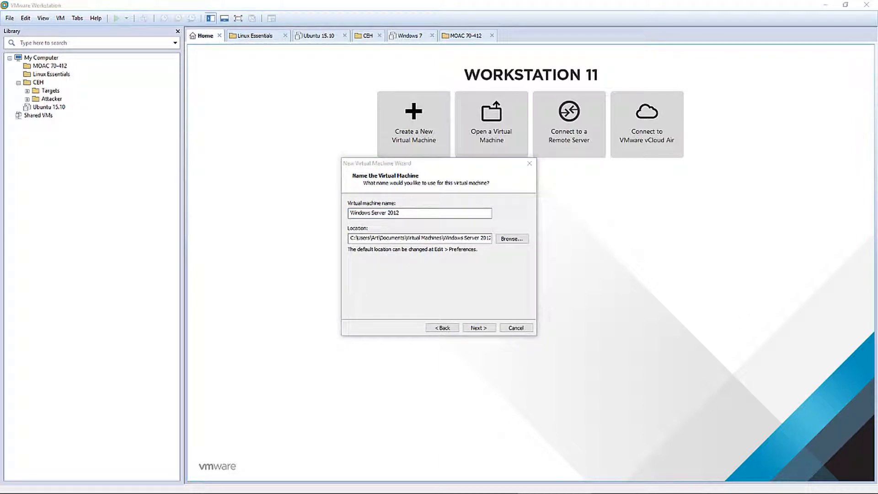
{"action": "left_click_drag", "start_coordinate": [400, 213], "coordinate": [342, 212]}
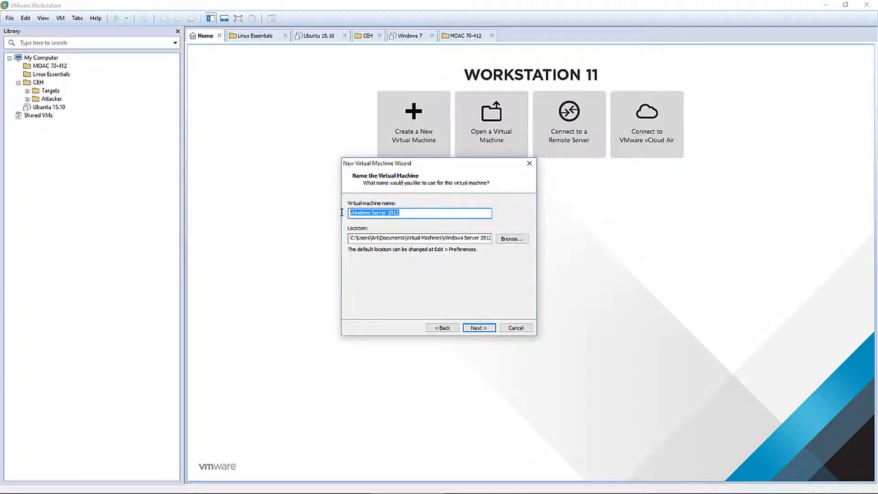
{"action": "type", "text": "RWDC01"}
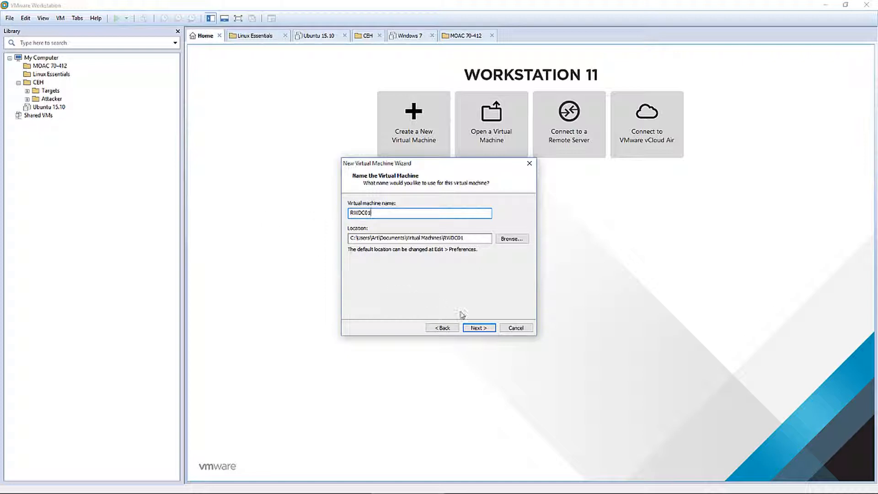
{"action": "left_click_drag", "start_coordinate": [350, 238], "coordinate": [477, 249]}
Create a new MOAC 70-412 folder under C:\VMs for the machine's storage
{"action": "left_click", "coordinate": [506, 239]}
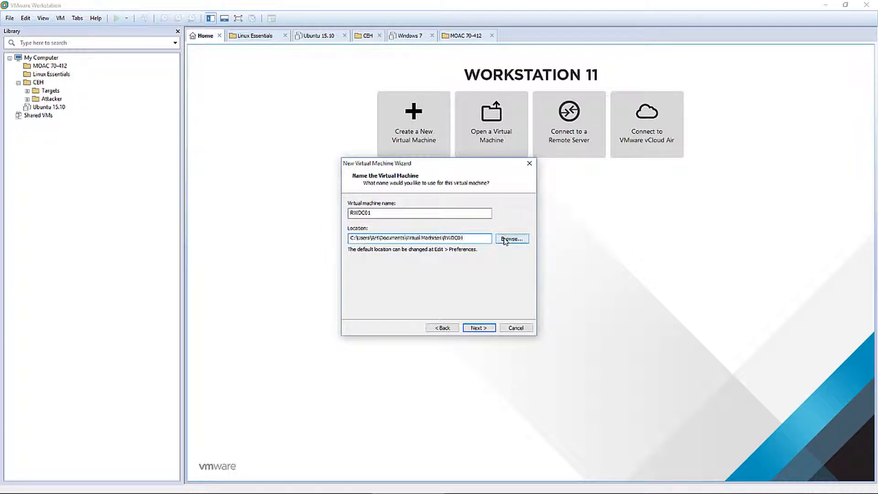
{"action": "left_click", "coordinate": [385, 264]}
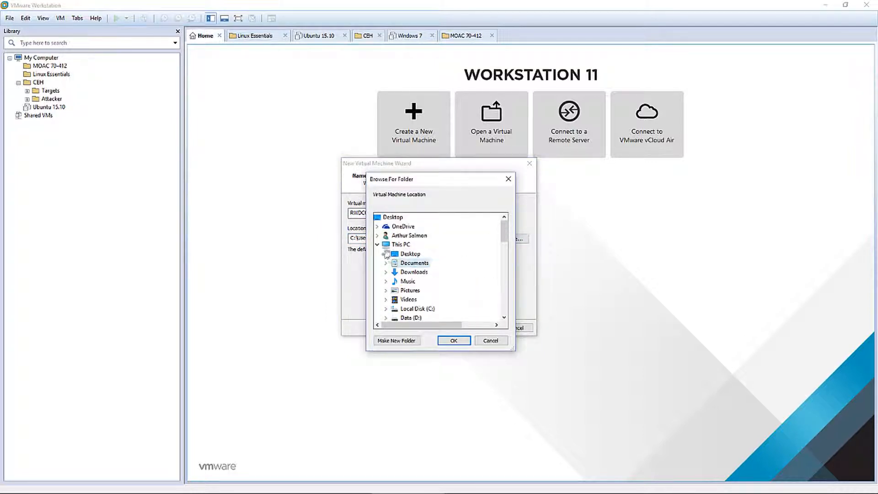
{"action": "double_click", "coordinate": [417, 308]}
{"action": "left_click", "coordinate": [414, 299]}
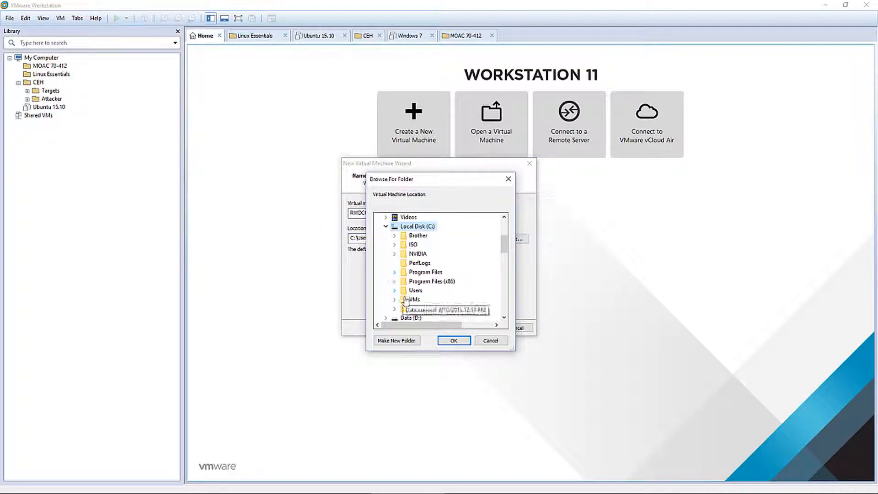
{"action": "double_click", "coordinate": [414, 299]}
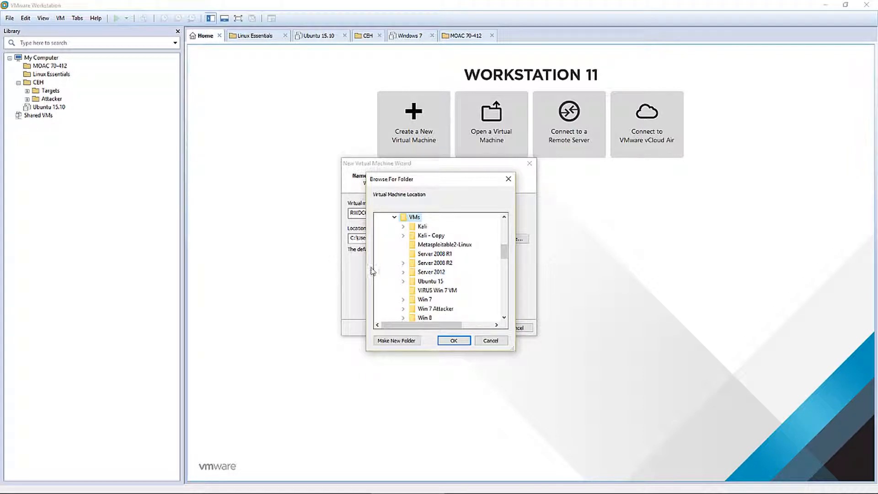
{"action": "left_click", "coordinate": [396, 342]}
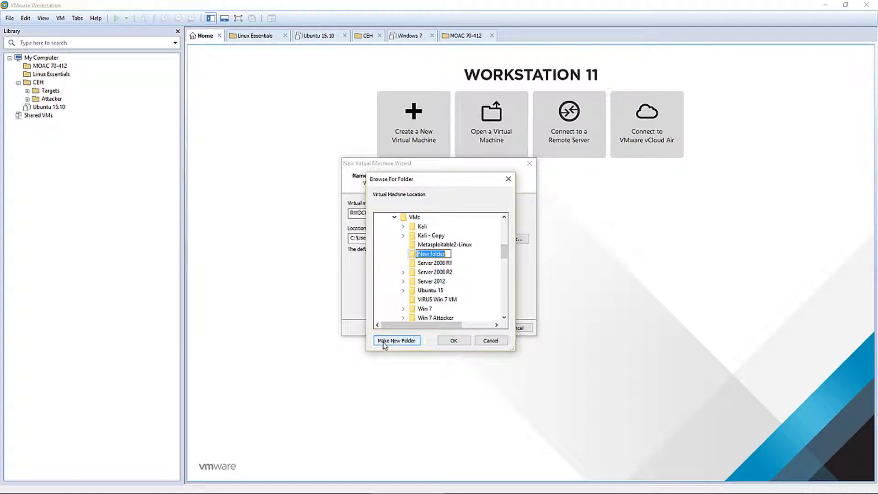
{"action": "type", "text": "MOAC 70-412"}
{"action": "key", "text": "Return"}
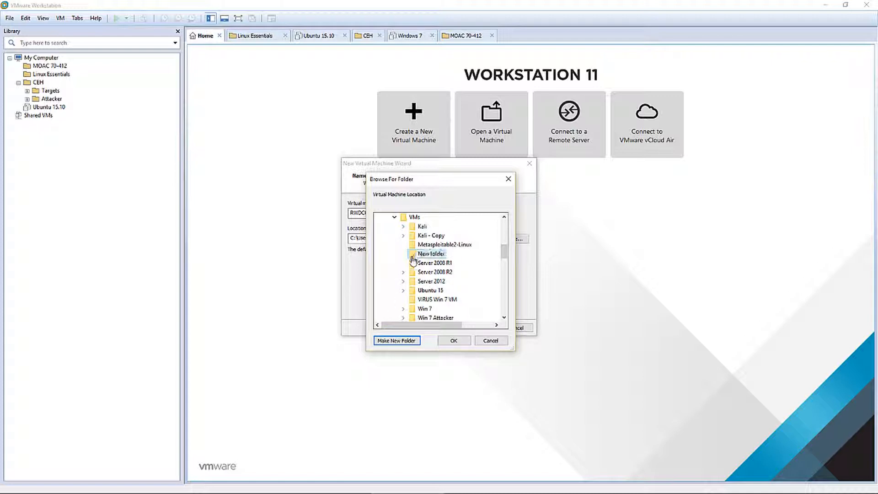
Create the RWDC01 subfolder in MOAC 70-412 and use it as the storage location
{"action": "left_click", "coordinate": [396, 341]}
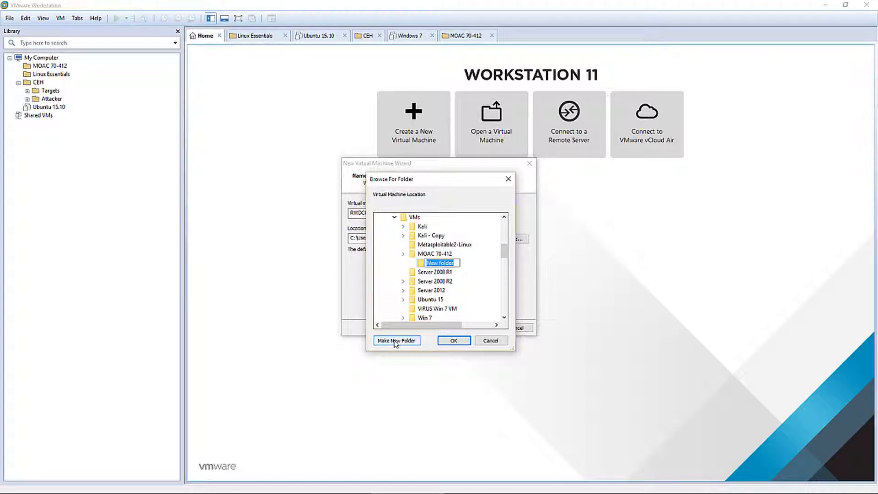
{"action": "type", "text": "RWDC01"}
{"action": "left_click", "coordinate": [423, 266]}
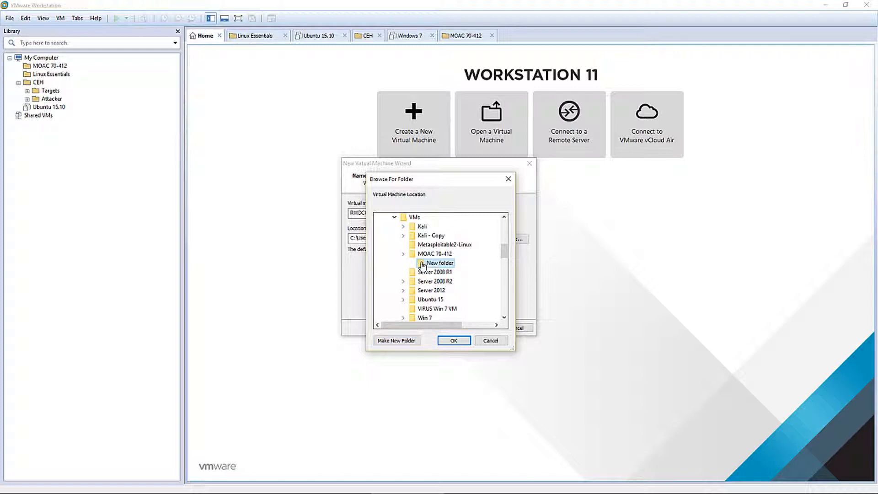
{"action": "left_click", "coordinate": [455, 342]}
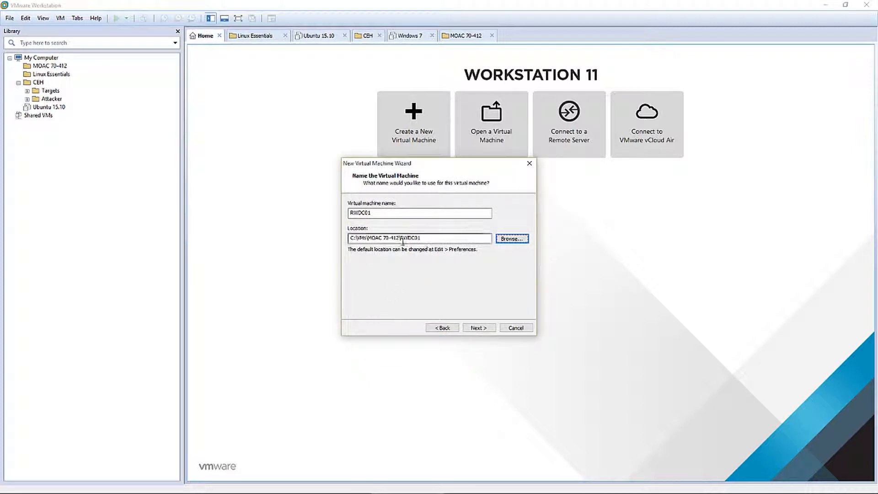
{"action": "left_click_drag", "start_coordinate": [366, 234], "coordinate": [397, 239]}
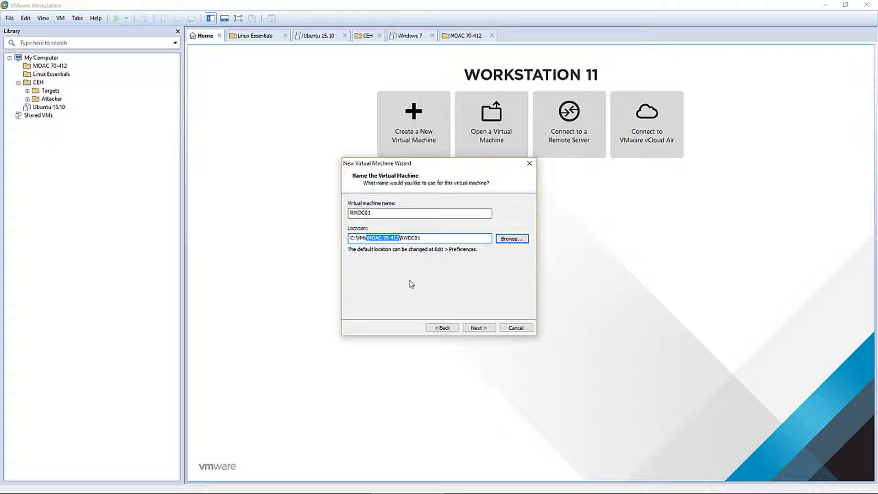
{"action": "left_click", "coordinate": [476, 328]}
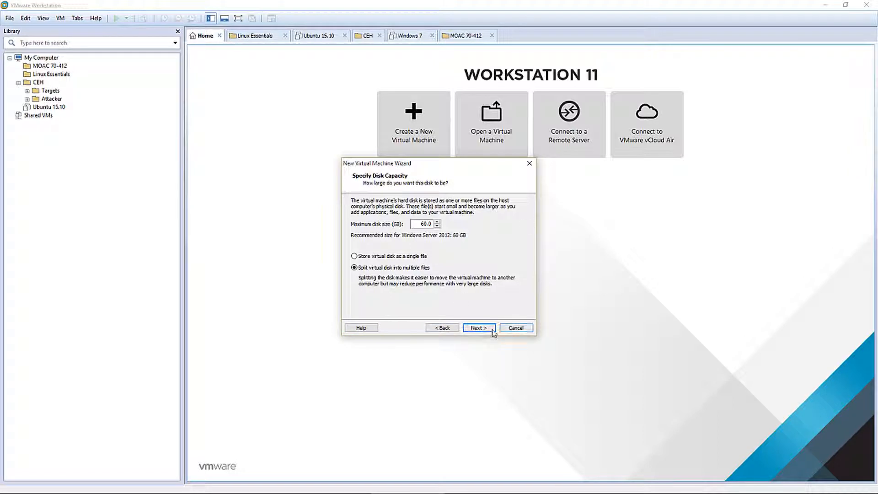
Keep the 60 GB disk and add a second NAT network adapter before finishing RWDC01
{"action": "left_click", "coordinate": [480, 329]}
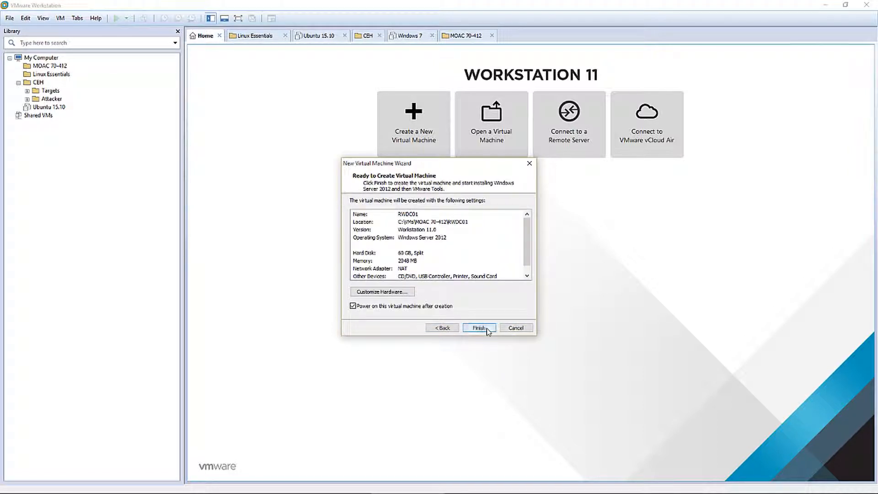
{"action": "left_click", "coordinate": [381, 293]}
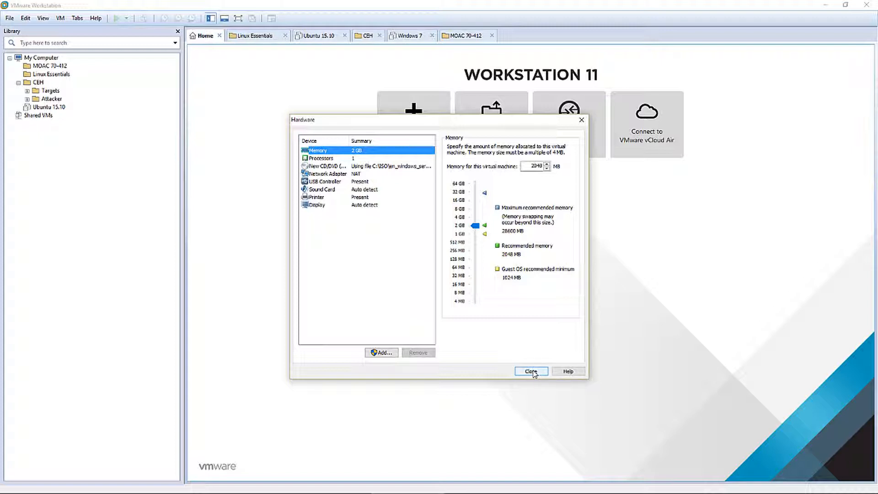
{"action": "left_click", "coordinate": [375, 353]}
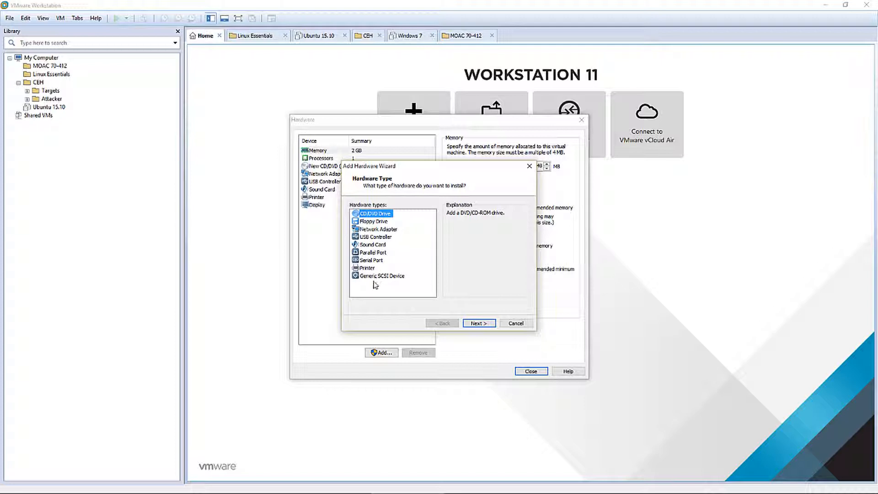
{"action": "left_click", "coordinate": [382, 230]}
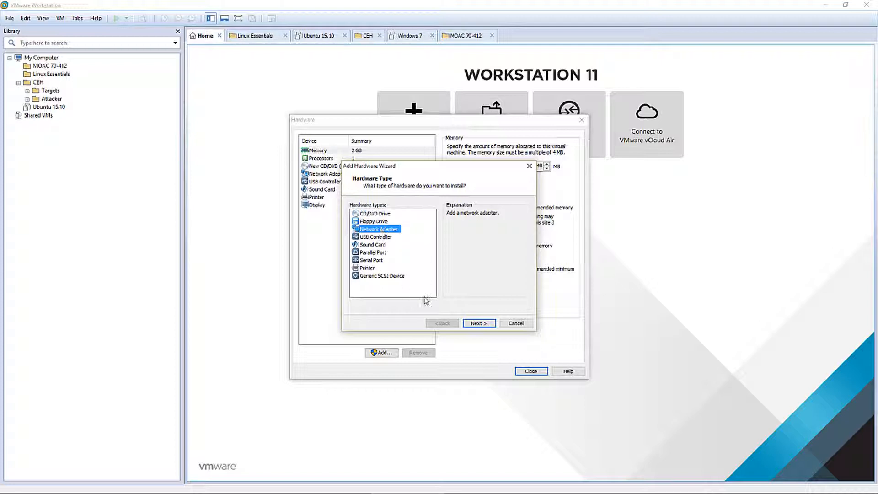
{"action": "left_click", "coordinate": [477, 324]}
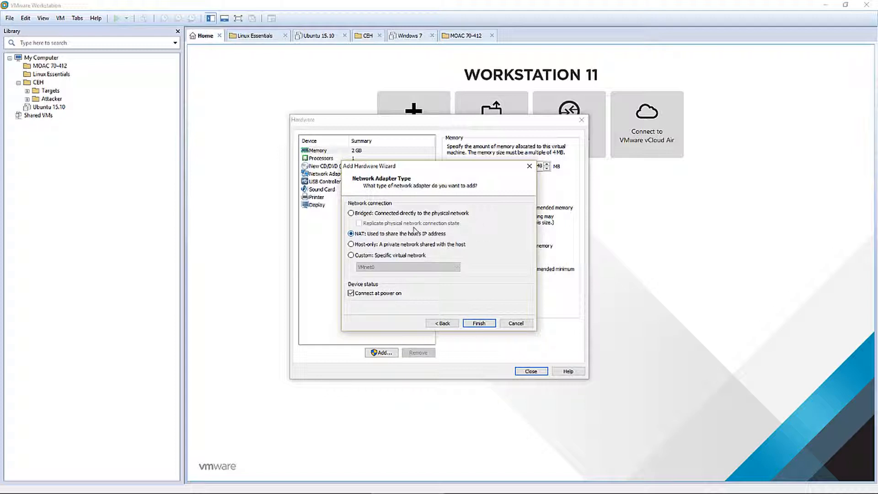
{"action": "left_click", "coordinate": [480, 323]}
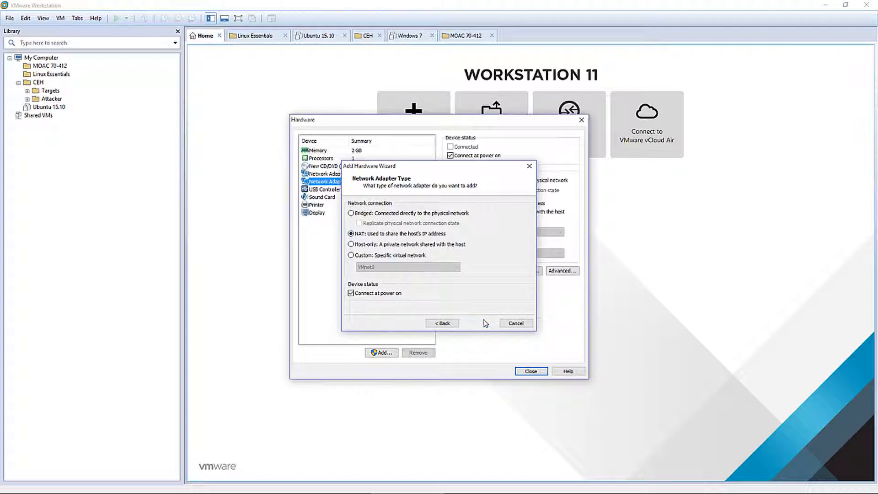
{"action": "left_click", "coordinate": [531, 372]}
{"action": "left_click", "coordinate": [479, 328]}
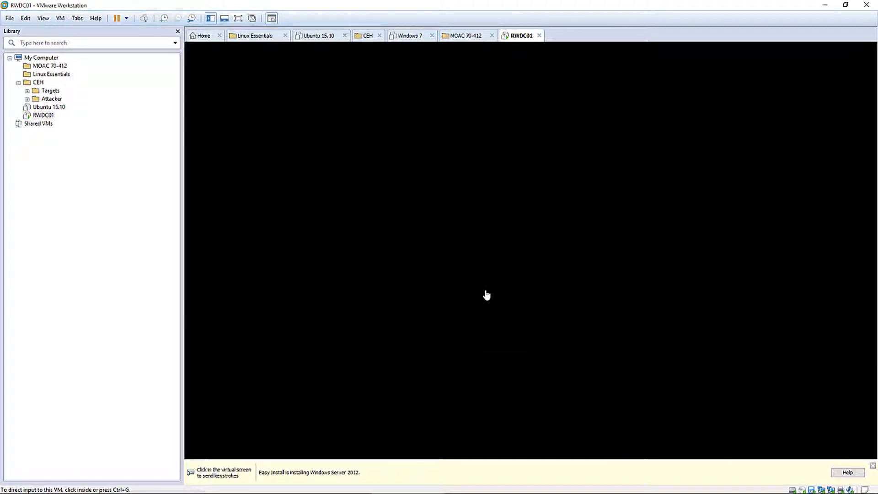
Let Easy Install set up Windows Server 2012 R2, then send Ctrl+Alt+Insert for sign-in
{"action": "left_click", "coordinate": [505, 278]}
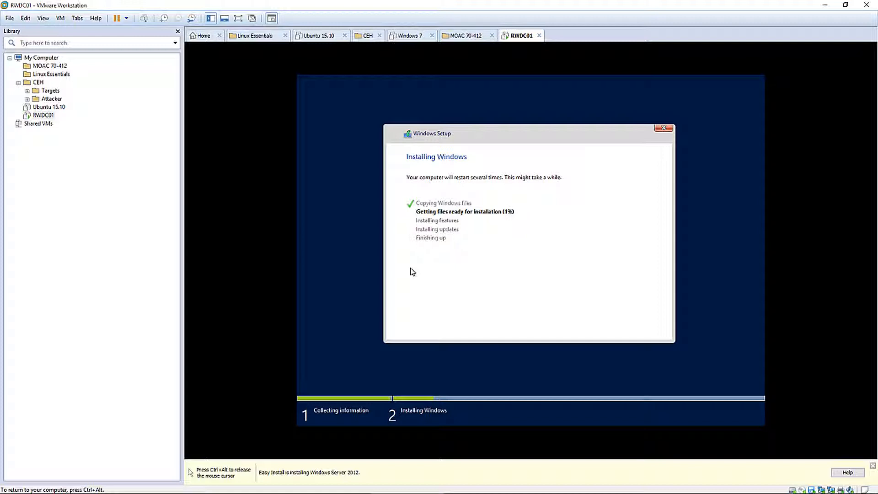
{"action": "key", "text": "ctrl+alt"}
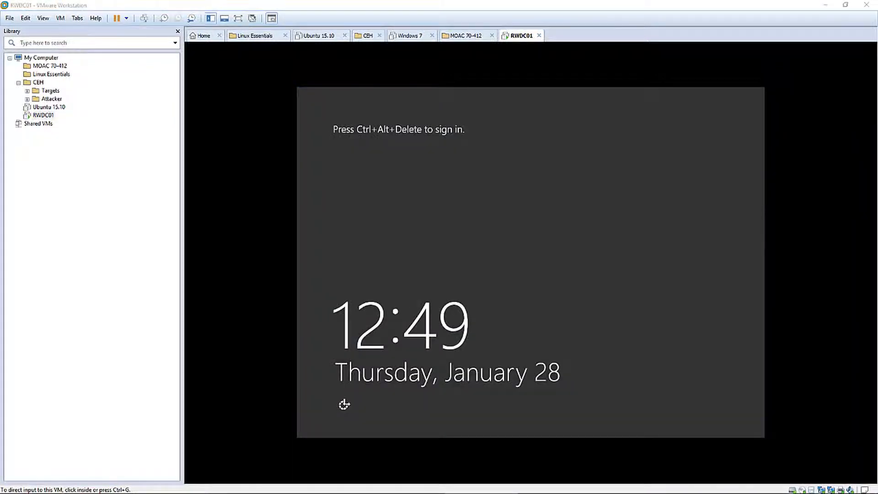
{"action": "left_click", "coordinate": [535, 309]}
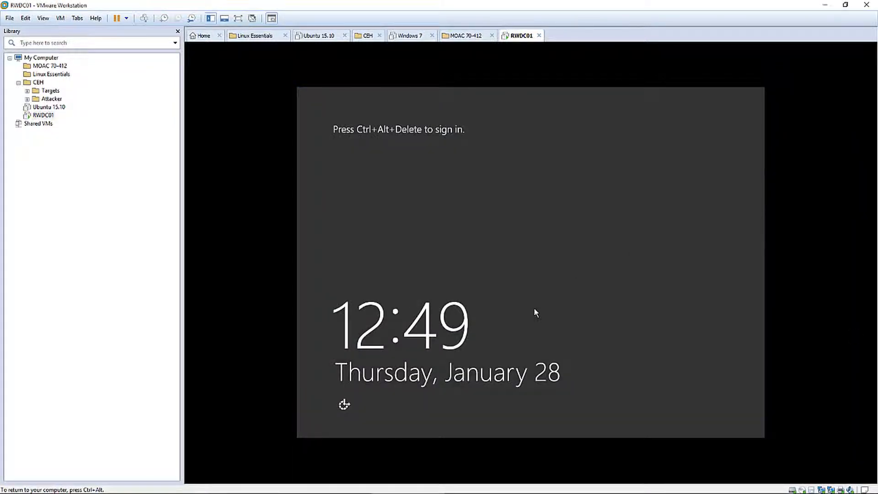
{"action": "key", "text": "ctrl+alt+Insert"}
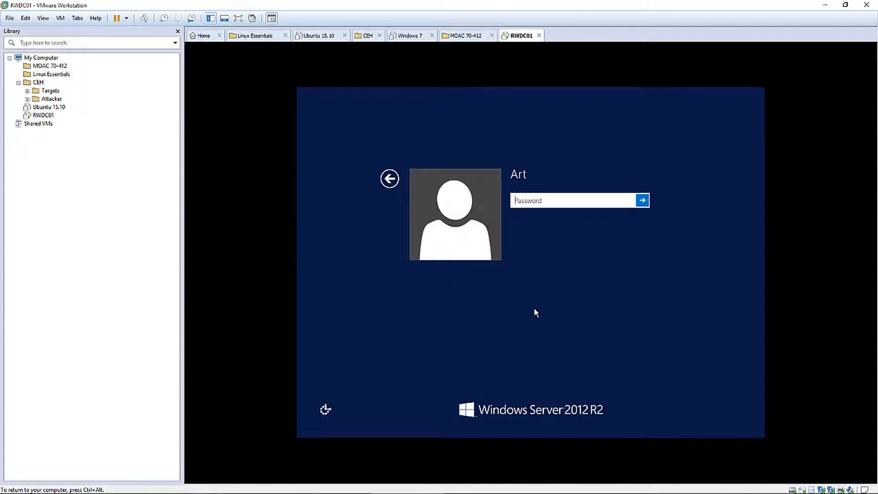
Enter the account password at RWDC01's sign-in screen
{"action": "type", "text": "*********"}
{"action": "key", "text": "Return"}
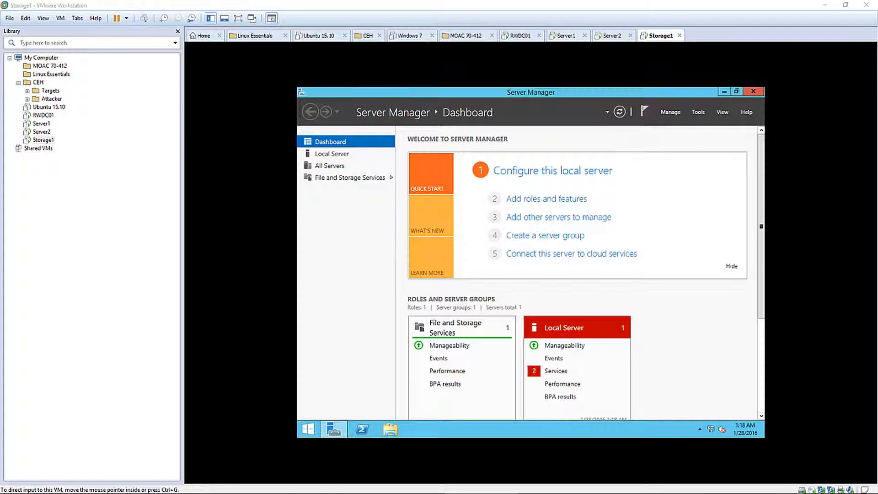
Move RWDC01, Server1 and Server2 into the MOAC 70-412 folder, with RWDC01 listed first
{"action": "left_click", "coordinate": [43, 116]}
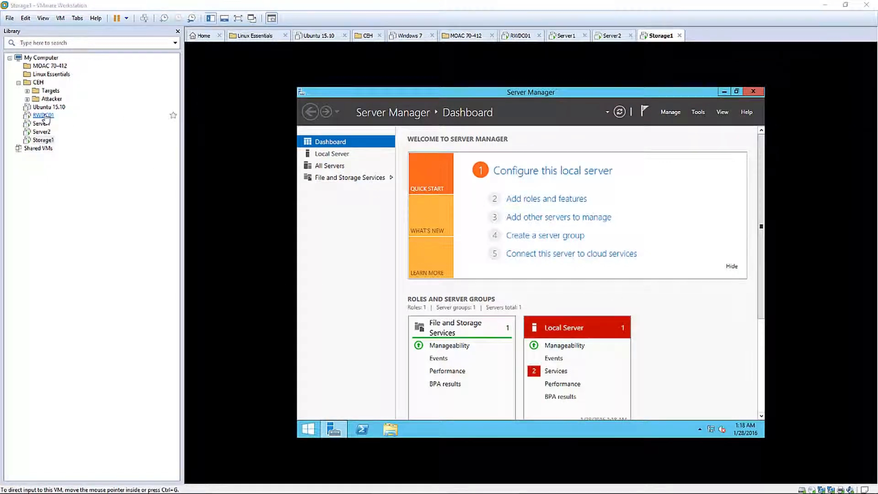
{"action": "left_click_drag", "start_coordinate": [43, 115], "coordinate": [51, 66]}
{"action": "left_click", "coordinate": [19, 91]}
{"action": "left_click_drag", "start_coordinate": [41, 106], "coordinate": [50, 66]}
{"action": "left_click_drag", "start_coordinate": [40, 124], "coordinate": [51, 66]}
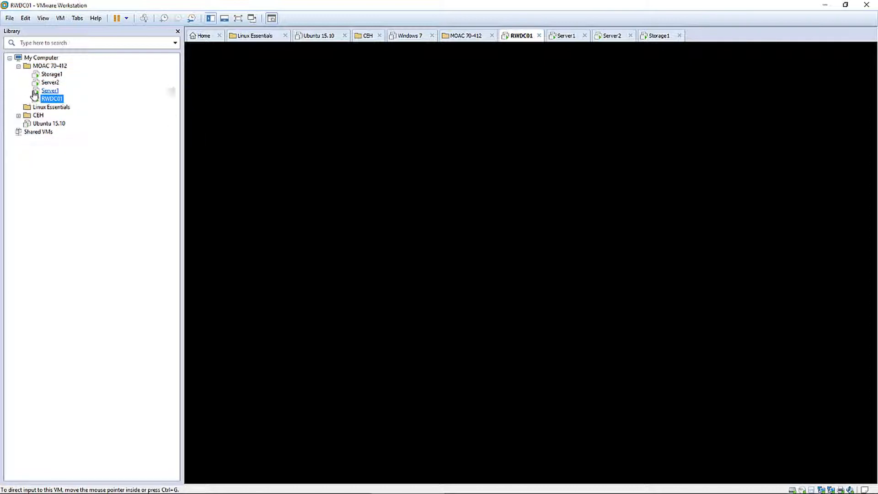
{"action": "left_click_drag", "start_coordinate": [44, 101], "coordinate": [51, 78]}
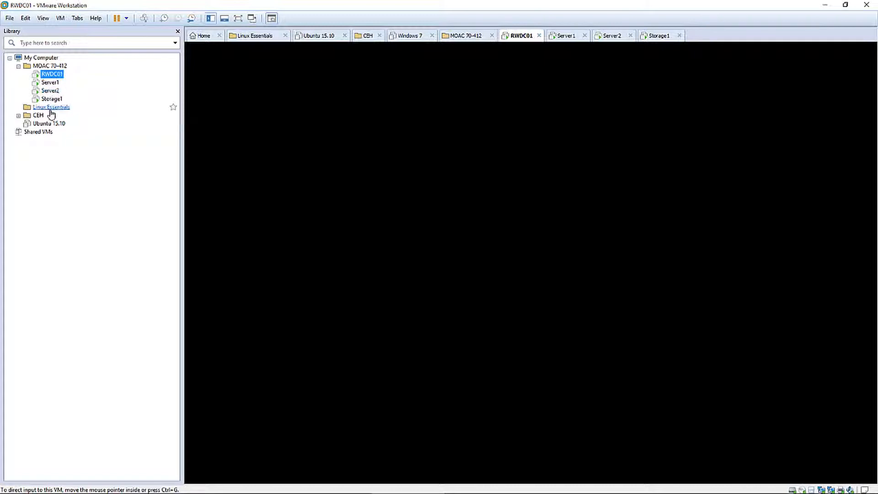
{"action": "left_click", "coordinate": [62, 75]}
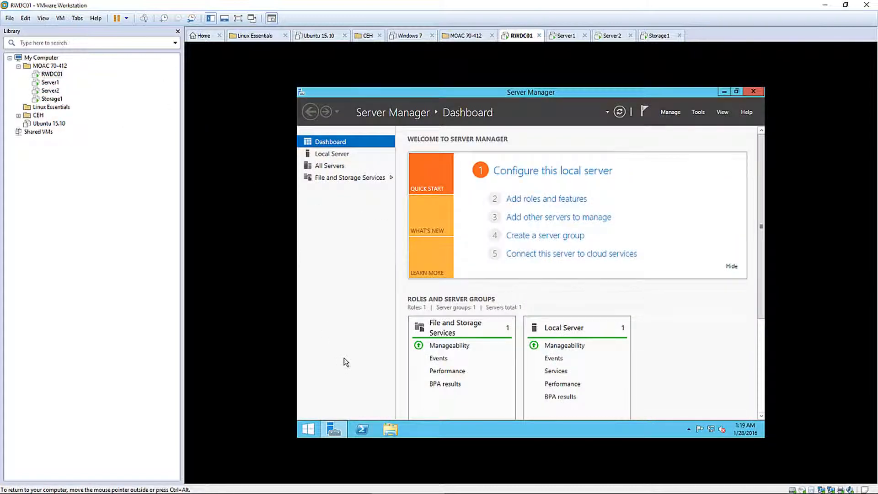
Open the Administrator account's page in Control Panel's User Accounts
{"action": "left_click", "coordinate": [753, 91]}
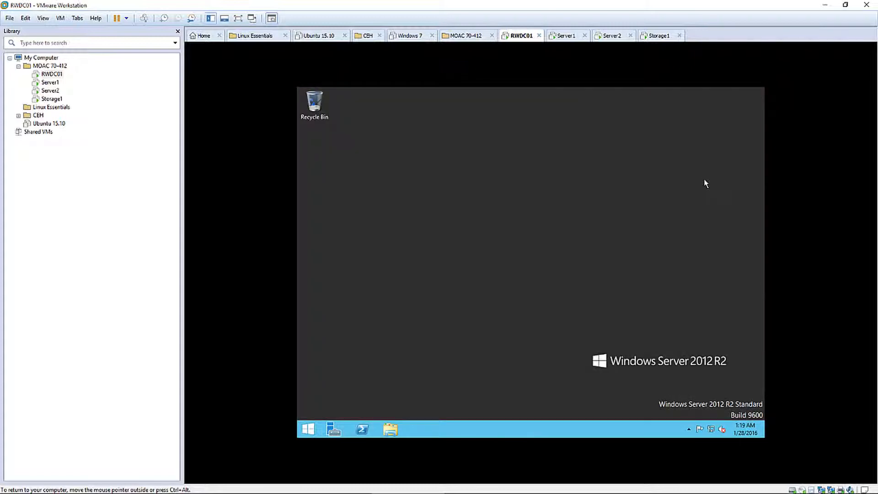
{"action": "left_click", "coordinate": [312, 430]}
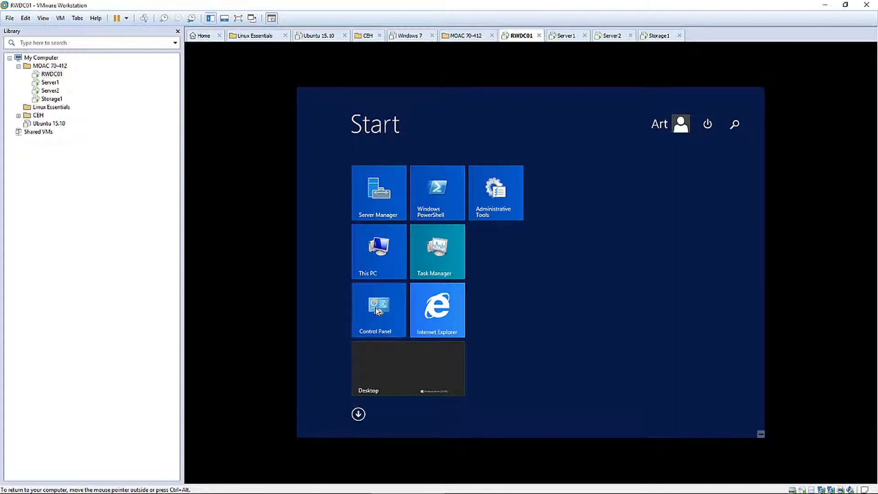
{"action": "left_click", "coordinate": [376, 307]}
{"action": "left_click", "coordinate": [586, 191]}
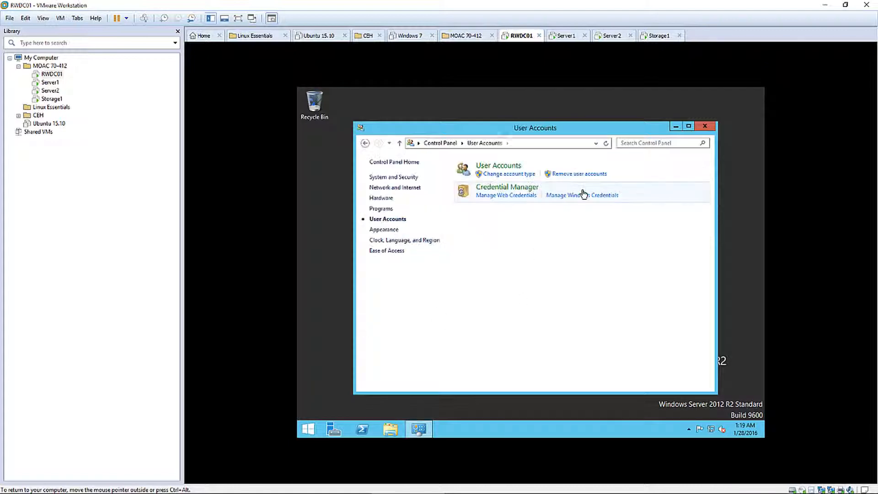
{"action": "left_click", "coordinate": [490, 166]}
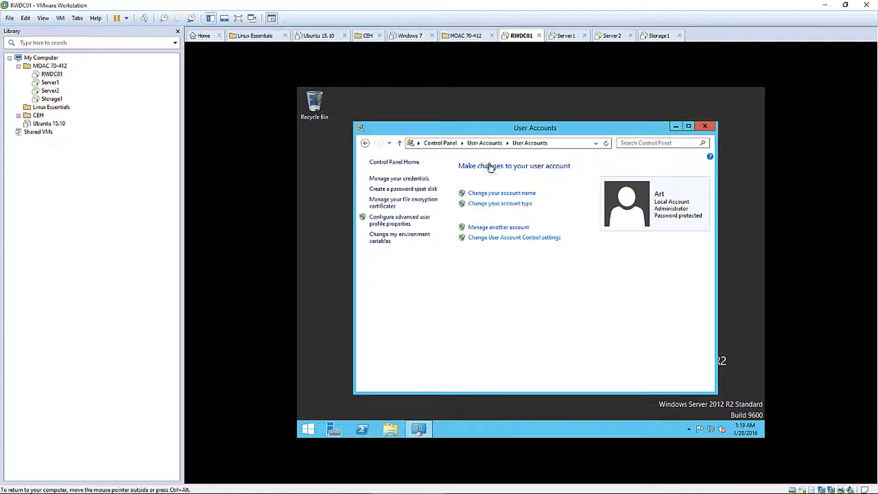
{"action": "left_click", "coordinate": [505, 229]}
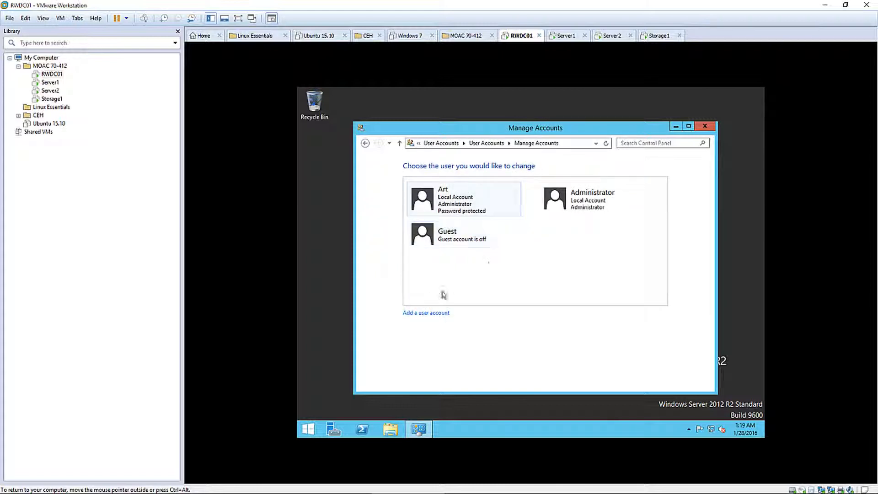
{"action": "left_click", "coordinate": [596, 206]}
Create and confirm a password for the Administrator account, then close the window
{"action": "left_click", "coordinate": [417, 179]}
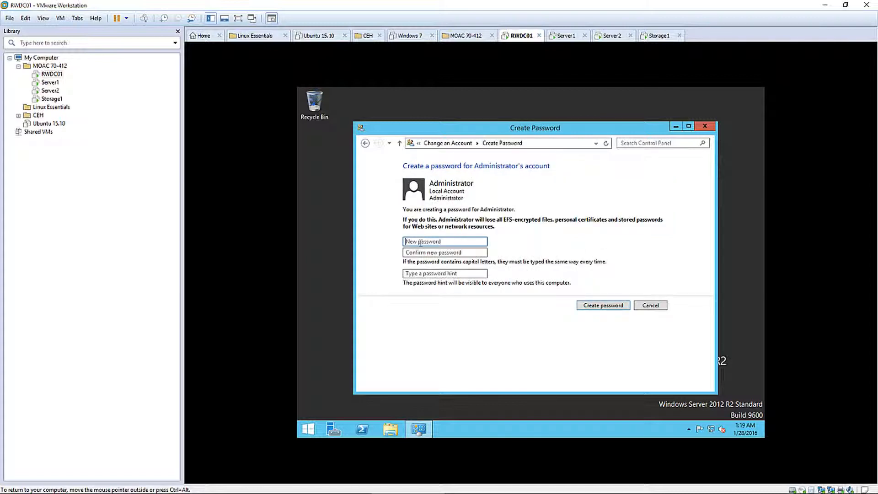
{"action": "type", "text": "Pa$"}
{"action": "key", "text": "Tab"}
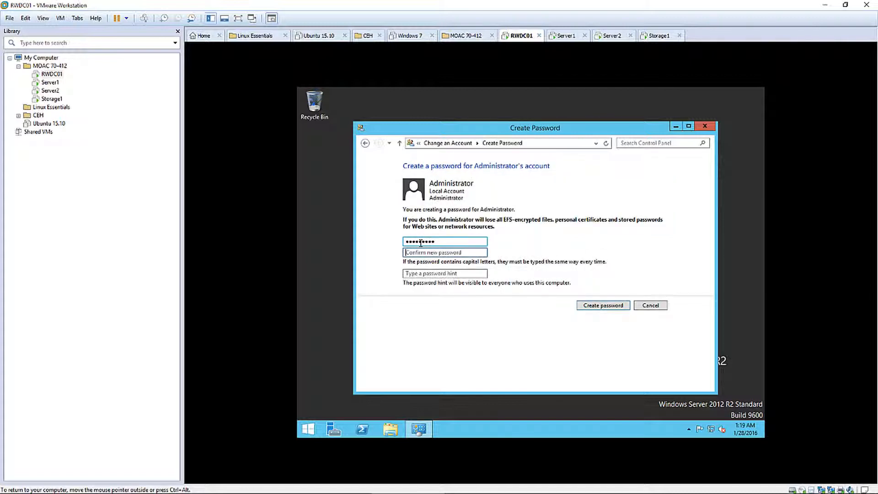
{"action": "type", "text": "P"}
{"action": "key", "text": "BackSpace"}
{"action": "type", "text": "P"}
{"action": "left_click", "coordinate": [607, 306]}
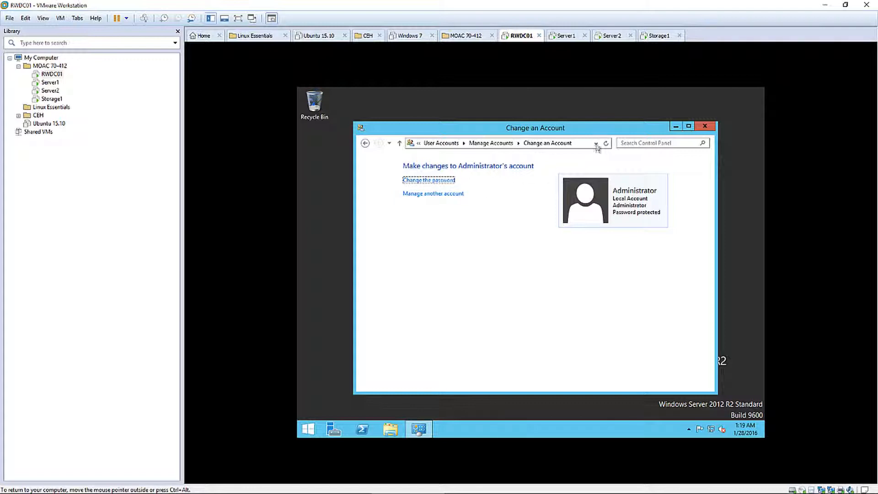
{"action": "left_click", "coordinate": [707, 126]}
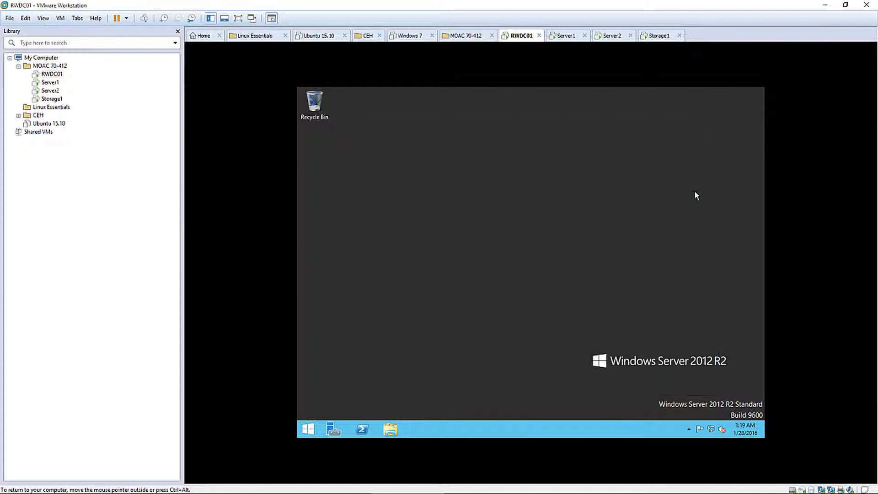
Open Ethernet0's IPv4 properties from the Network and Sharing Center
{"action": "left_click", "coordinate": [333, 429]}
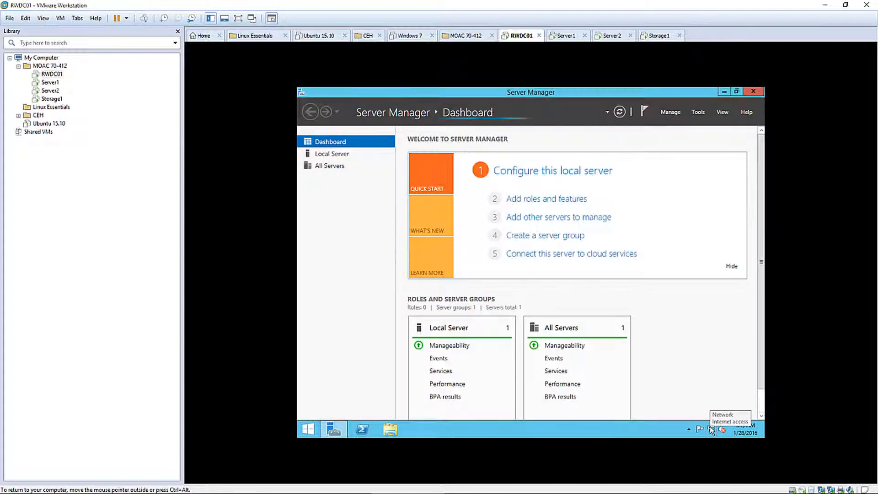
{"action": "right_click", "coordinate": [711, 429]}
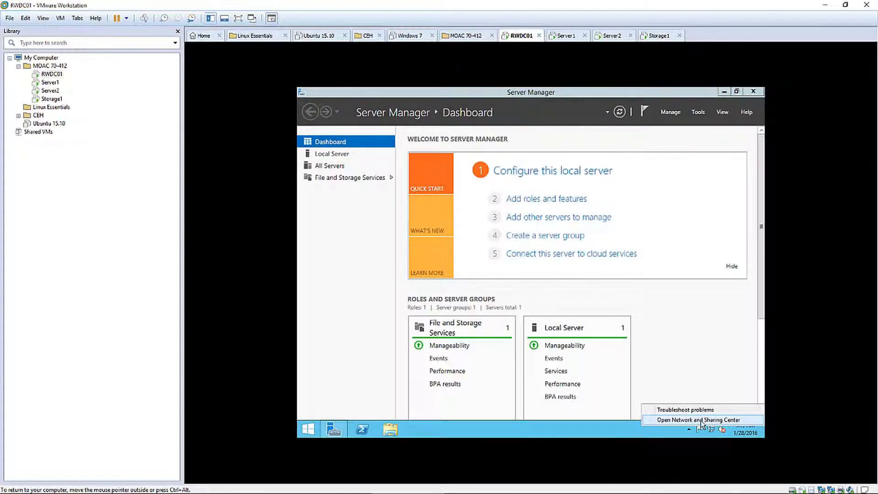
{"action": "left_click", "coordinate": [698, 420]}
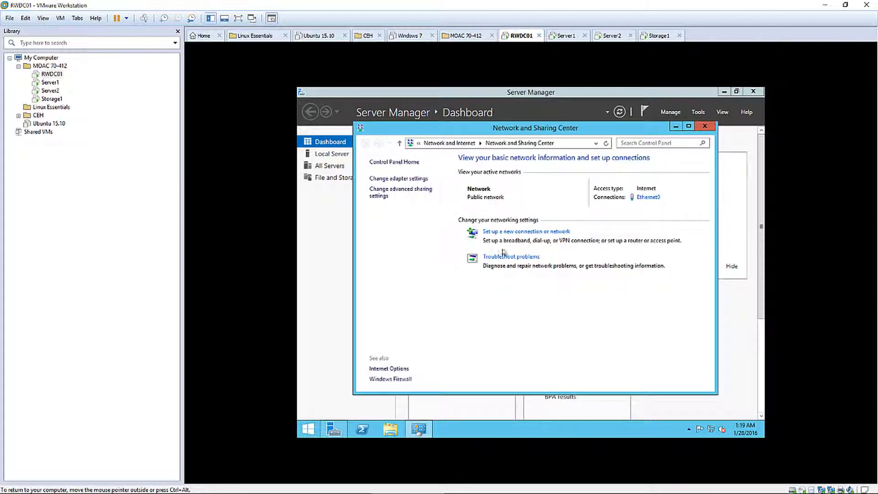
{"action": "left_click", "coordinate": [400, 179]}
{"action": "double_click", "coordinate": [411, 197]}
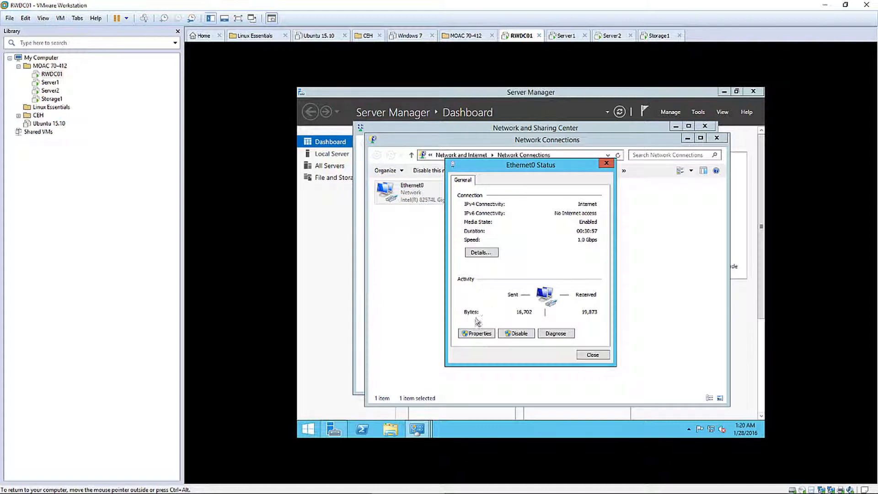
{"action": "left_click", "coordinate": [475, 334]}
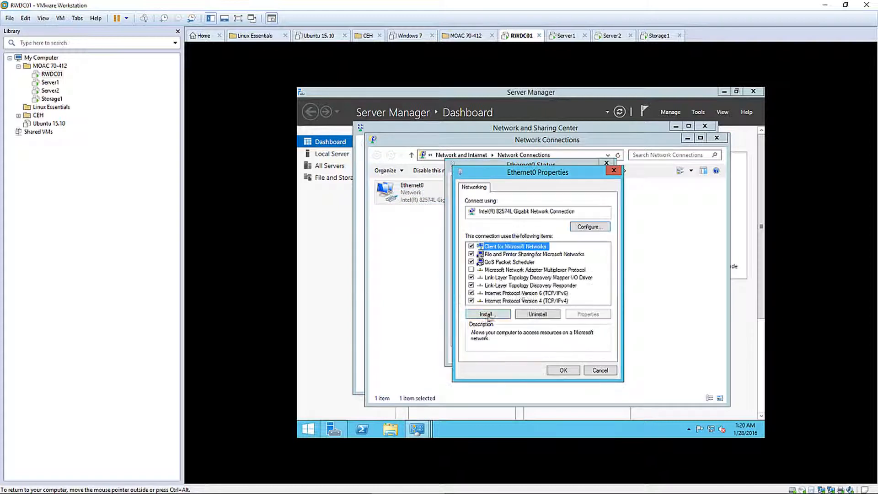
{"action": "double_click", "coordinate": [544, 300]}
Give Ethernet0 static IP 192.168.1.20, mask 255.255.255.0 and DNS 127.0.0.1
{"action": "left_click", "coordinate": [500, 274]}
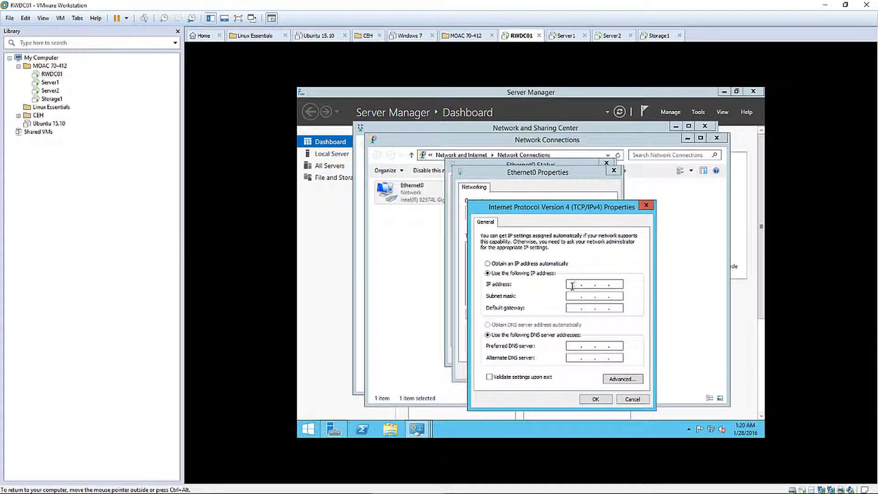
{"action": "left_click", "coordinate": [571, 286]}
{"action": "type", "text": "192 . 168 . 1 . 20"}
{"action": "left_click", "coordinate": [571, 296]}
{"action": "left_click", "coordinate": [595, 402]}
Apply the adapter settings and close all the network windows
{"action": "left_click", "coordinate": [566, 372]}
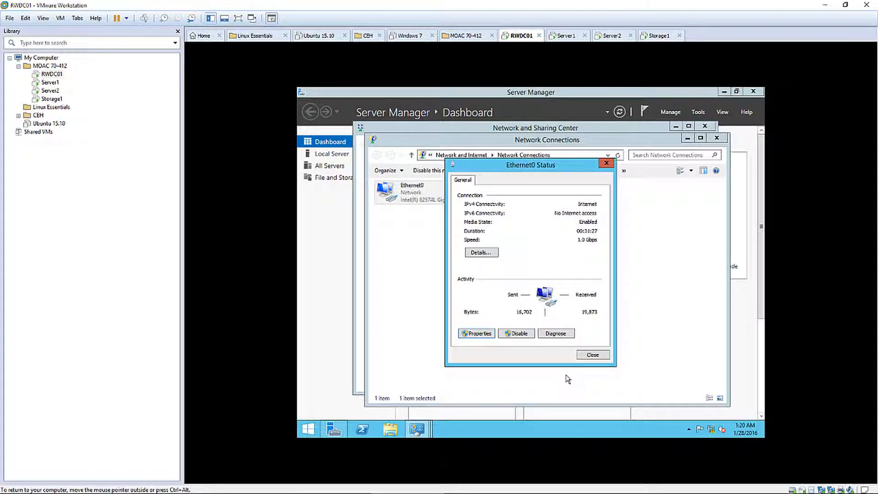
{"action": "left_click", "coordinate": [591, 356]}
{"action": "left_click", "coordinate": [588, 354]}
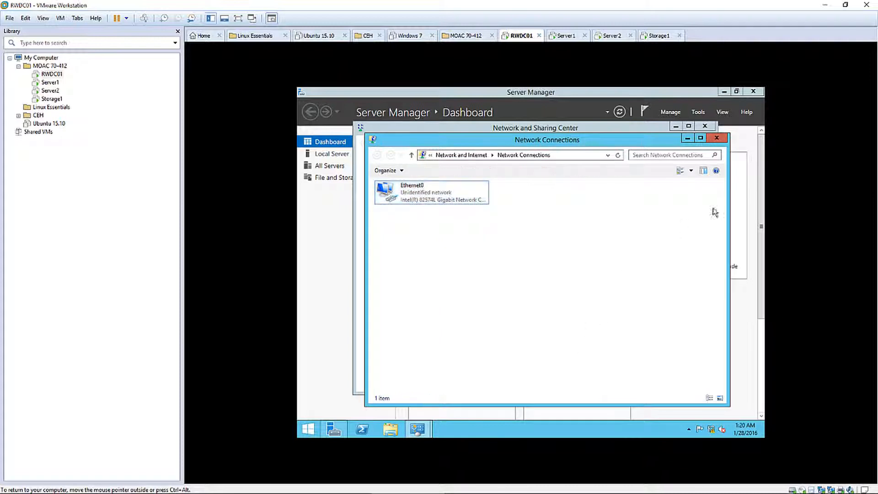
{"action": "left_click", "coordinate": [721, 139]}
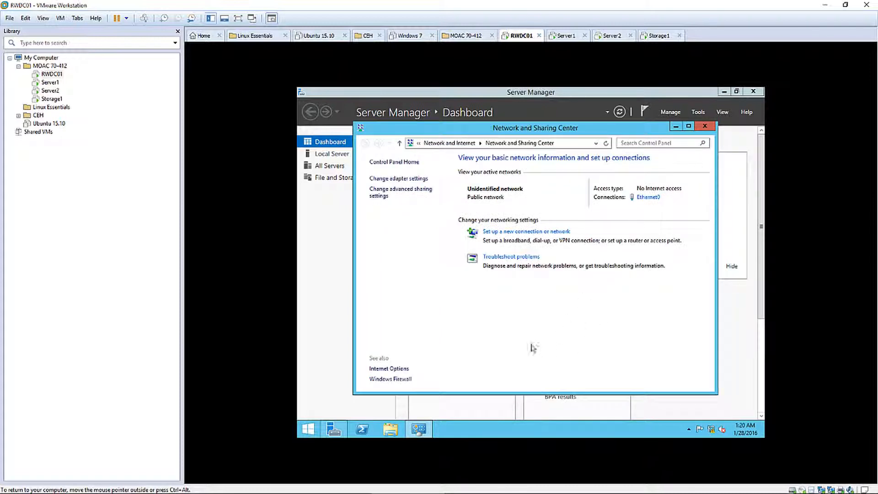
{"action": "left_click", "coordinate": [705, 126]}
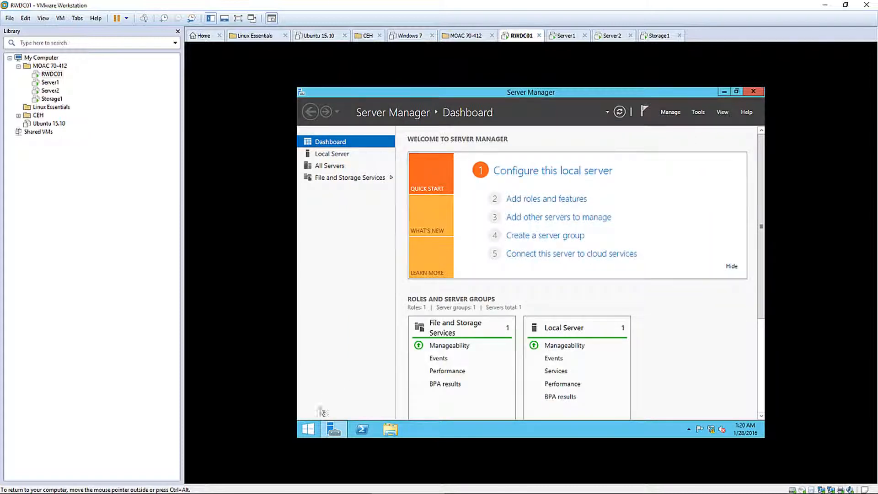
Turn IE Enhanced Security Configuration off for both administrators and users
{"action": "left_click", "coordinate": [334, 154]}
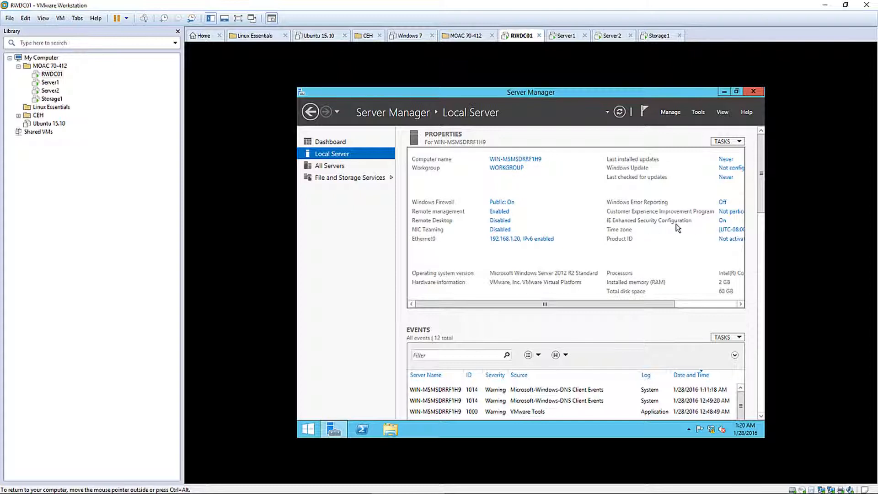
{"action": "left_click", "coordinate": [722, 221]}
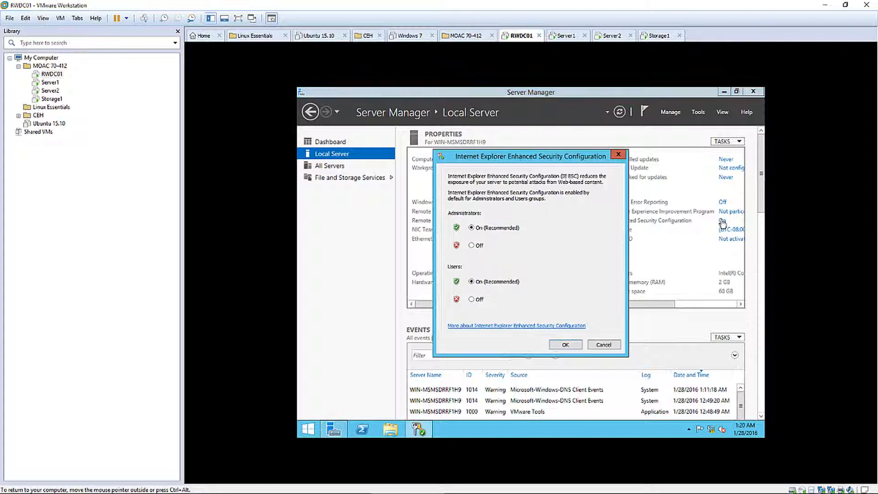
{"action": "left_click", "coordinate": [478, 246]}
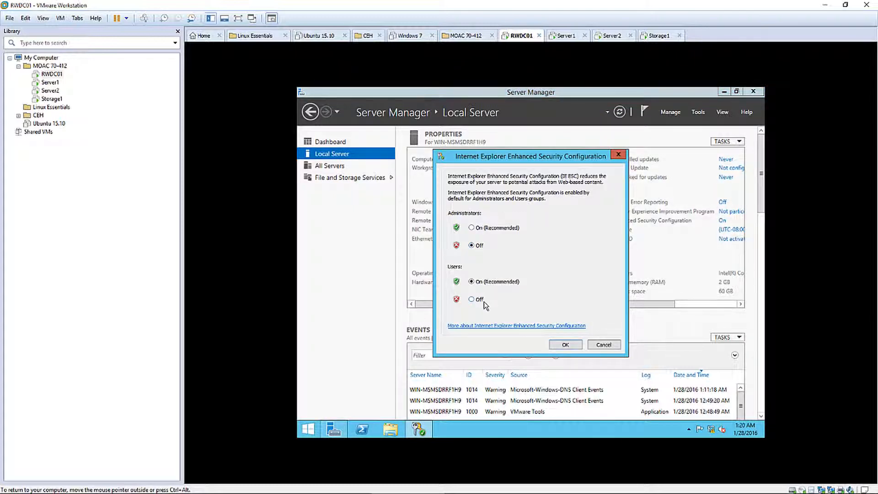
{"action": "left_click", "coordinate": [471, 299]}
{"action": "left_click", "coordinate": [559, 344]}
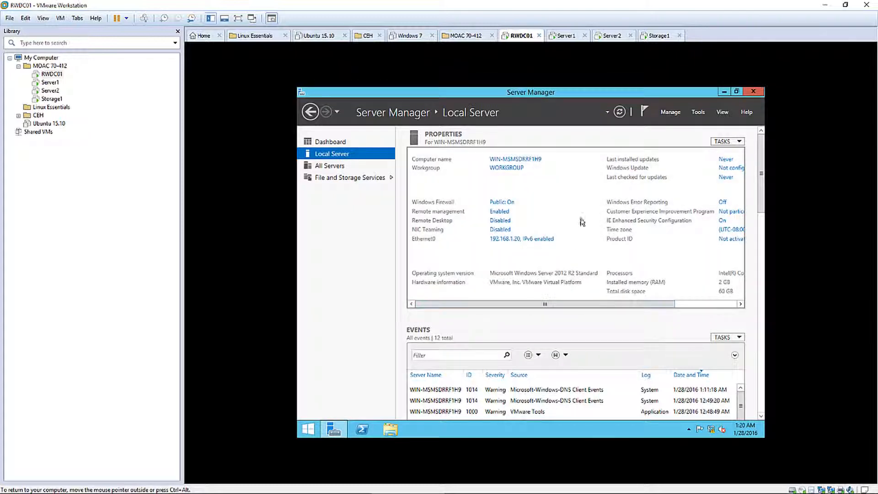
Rename the computer to RWDC01 and postpone the restart
{"action": "left_click", "coordinate": [516, 159]}
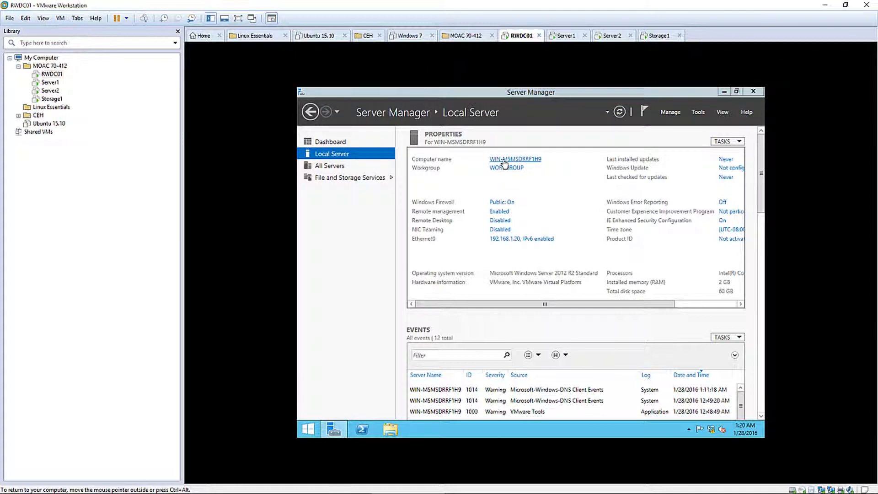
{"action": "left_click", "coordinate": [479, 222]}
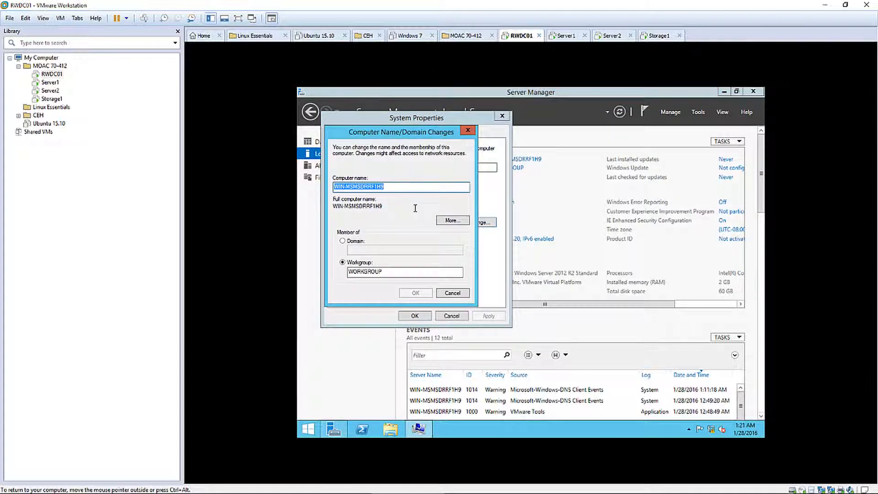
{"action": "type", "text": "RWDC01"}
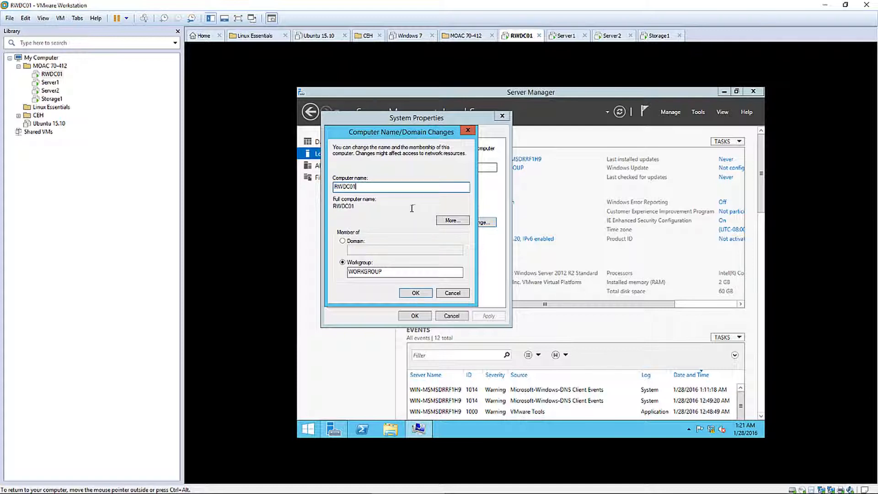
{"action": "left_click", "coordinate": [416, 293]}
{"action": "left_click", "coordinate": [580, 271]}
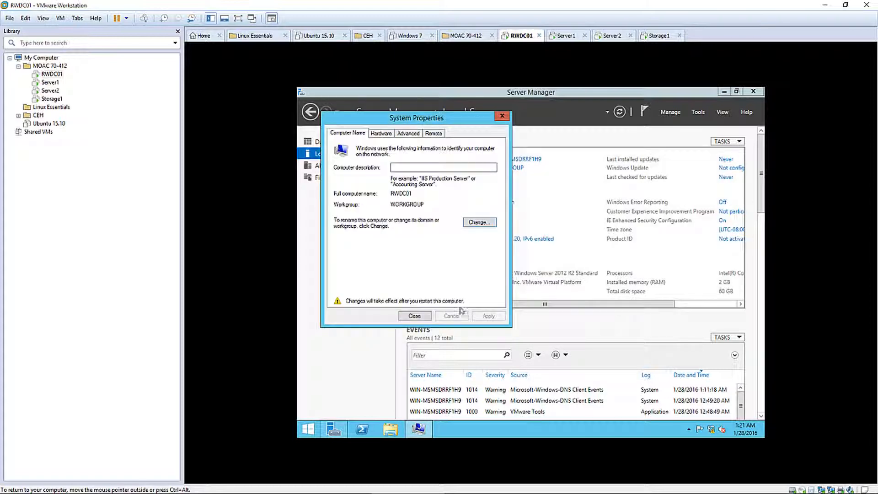
{"action": "left_click", "coordinate": [414, 316]}
{"action": "left_click", "coordinate": [583, 269]}
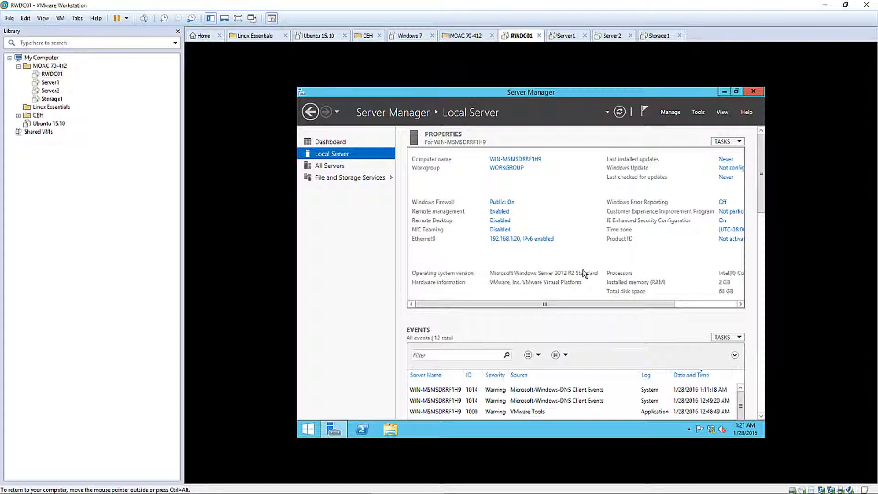
Restart RWDC01 from the Start screen power options, confirming the restart reason
{"action": "left_click", "coordinate": [316, 434]}
{"action": "left_click", "coordinate": [708, 123]}
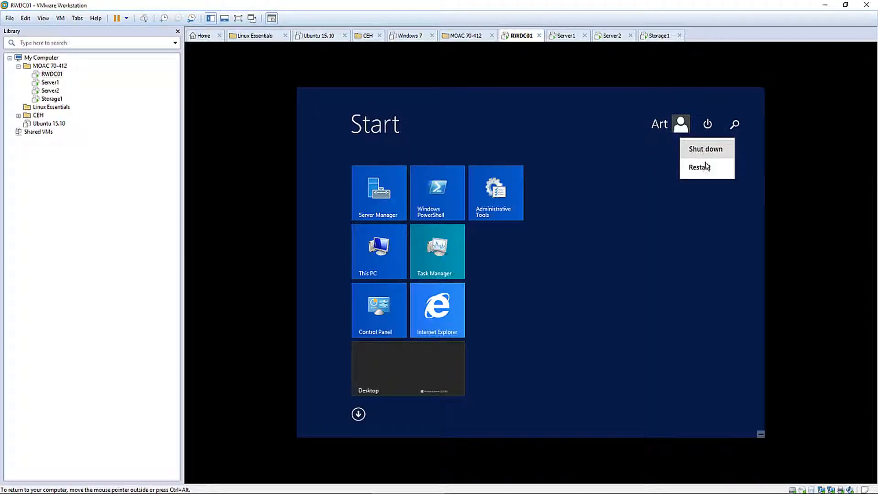
{"action": "left_click", "coordinate": [707, 166]}
{"action": "left_click", "coordinate": [735, 198]}
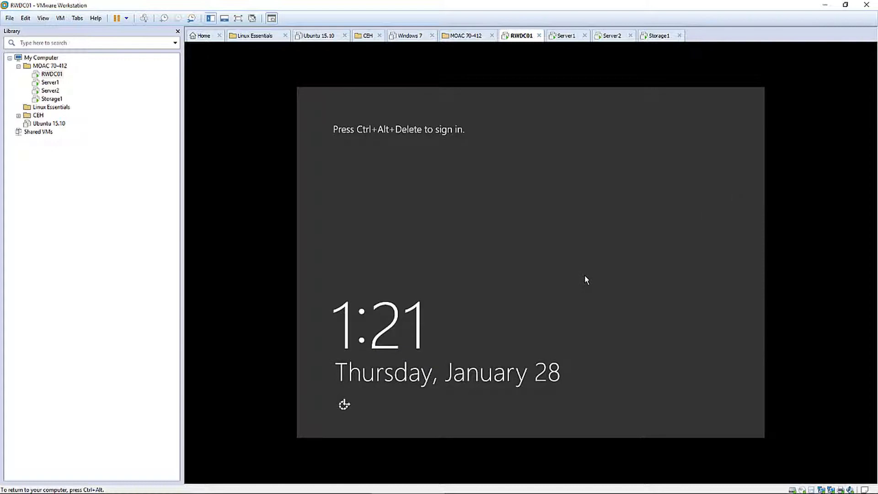
Sign back in to RWDC01 with the administrator password
{"action": "key", "text": "ctrl+alt+Insert"}
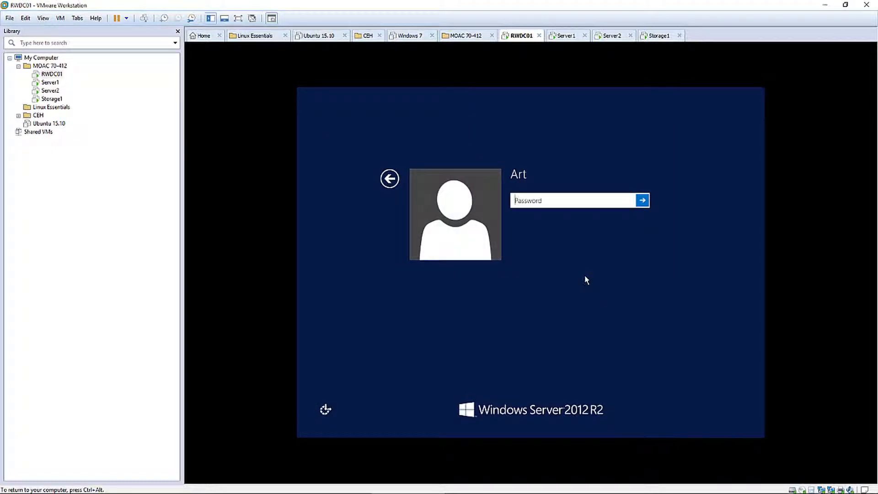
{"action": "type", "text": "Pa$$w0rd"}
{"action": "key", "text": "Return"}
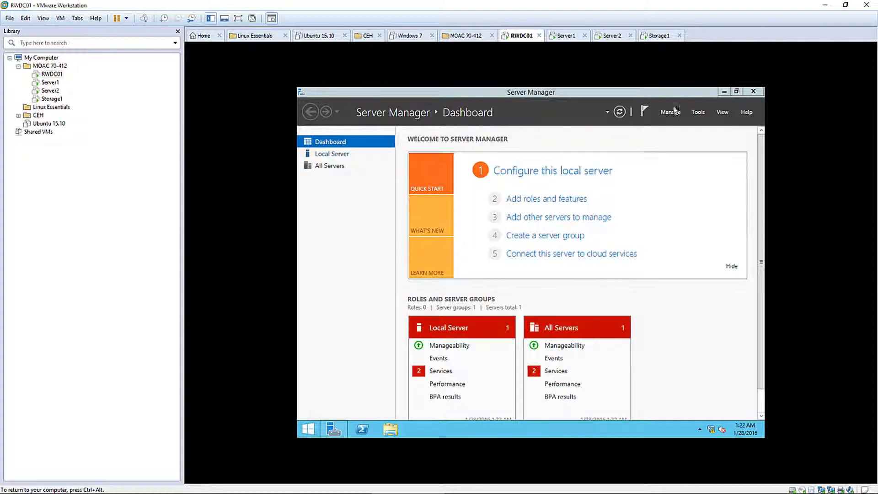
Give Ethernet0 static IPv4 192.168.1.50, mask 255.255.255.0, preferred DNS 127.0.0.1
{"action": "left_click", "coordinate": [330, 167]}
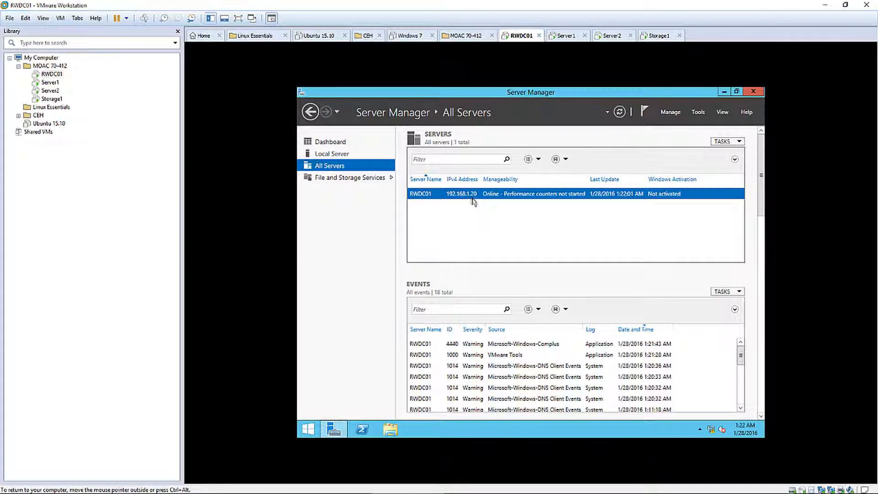
{"action": "right_click", "coordinate": [712, 428]}
{"action": "left_click", "coordinate": [713, 422]}
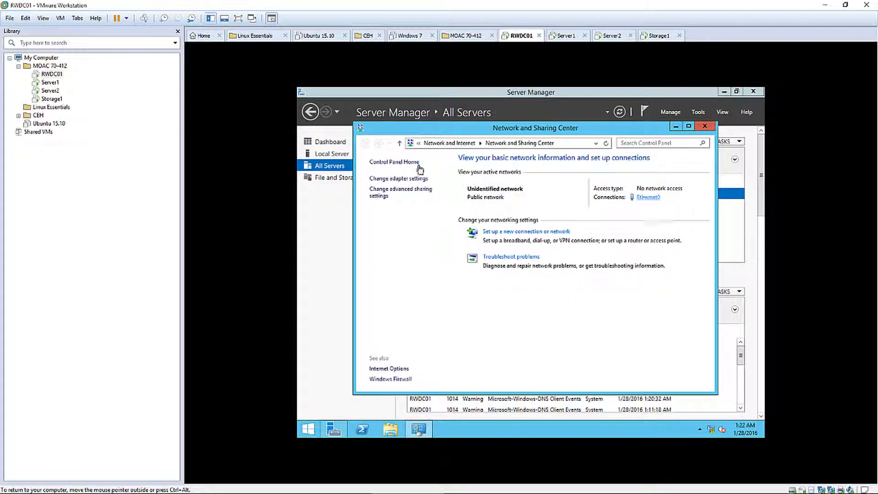
{"action": "left_click", "coordinate": [409, 179]}
{"action": "double_click", "coordinate": [417, 204]}
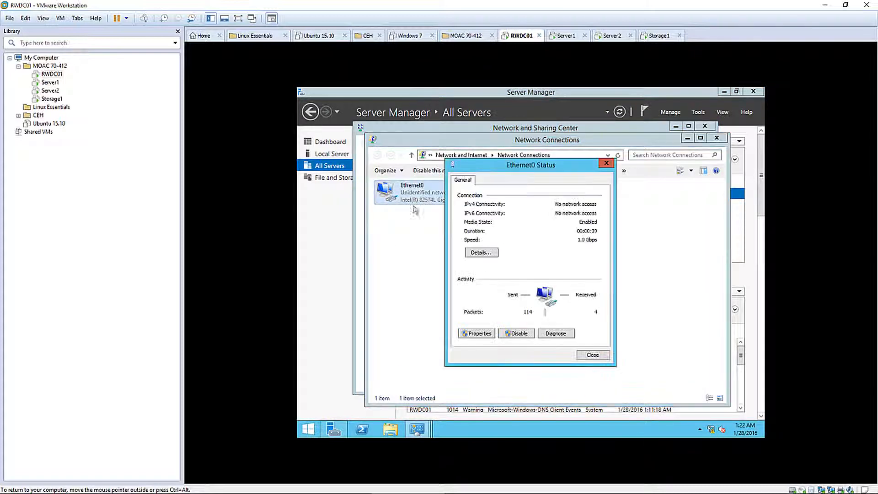
{"action": "left_click", "coordinate": [471, 336]}
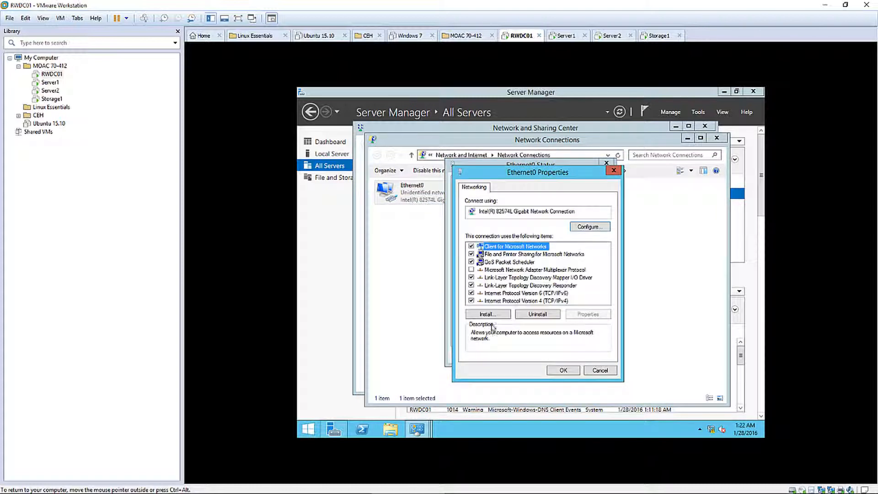
{"action": "double_click", "coordinate": [553, 301]}
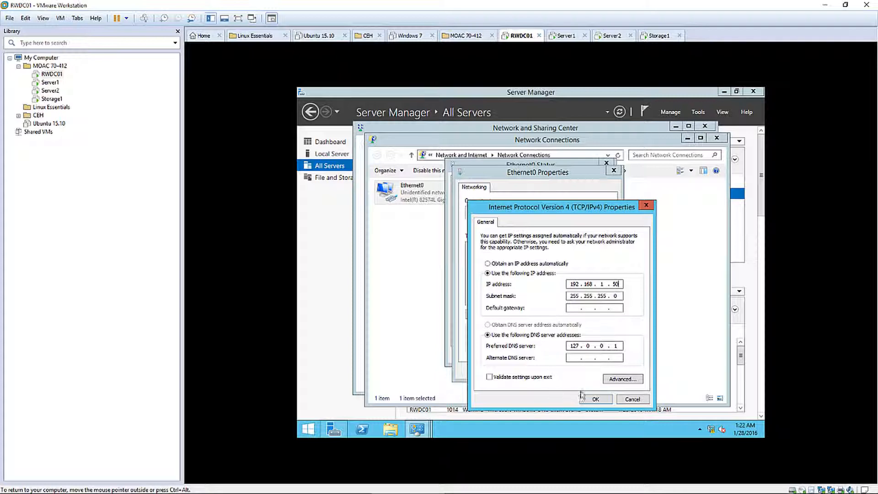
{"action": "left_click", "coordinate": [593, 398]}
Close the Ethernet0 properties, status window, Network Connections and Network and Sharing Center
{"action": "left_click", "coordinate": [560, 370]}
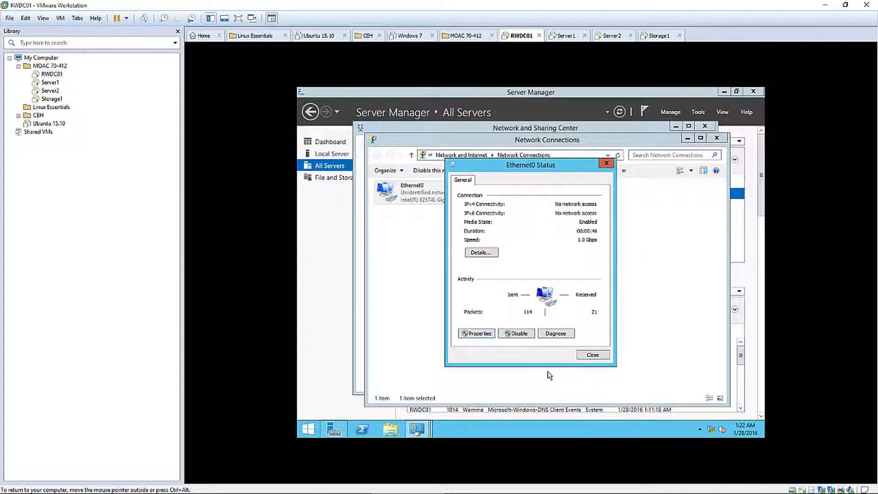
{"action": "left_click", "coordinate": [586, 357]}
{"action": "left_click", "coordinate": [554, 307]}
{"action": "left_click", "coordinate": [716, 138]}
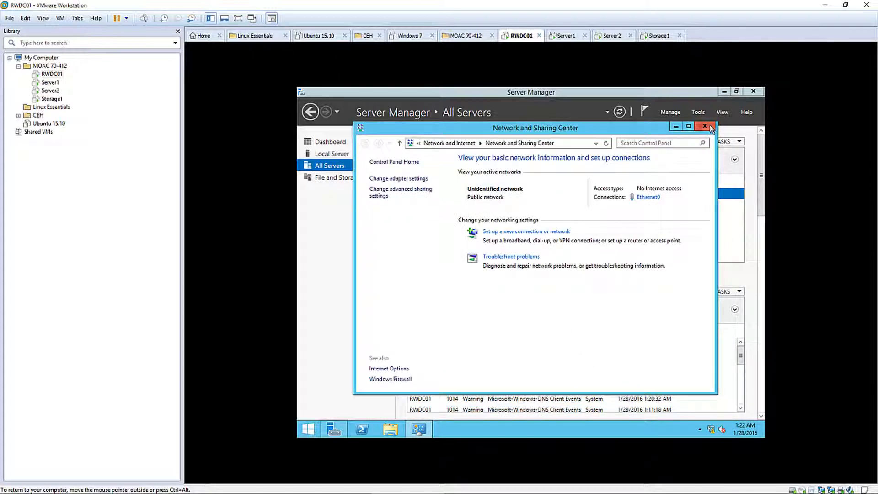
{"action": "left_click", "coordinate": [706, 125]}
Launch Add Roles and Features from the Dashboard and advance to destination server selection
{"action": "left_click", "coordinate": [329, 141]}
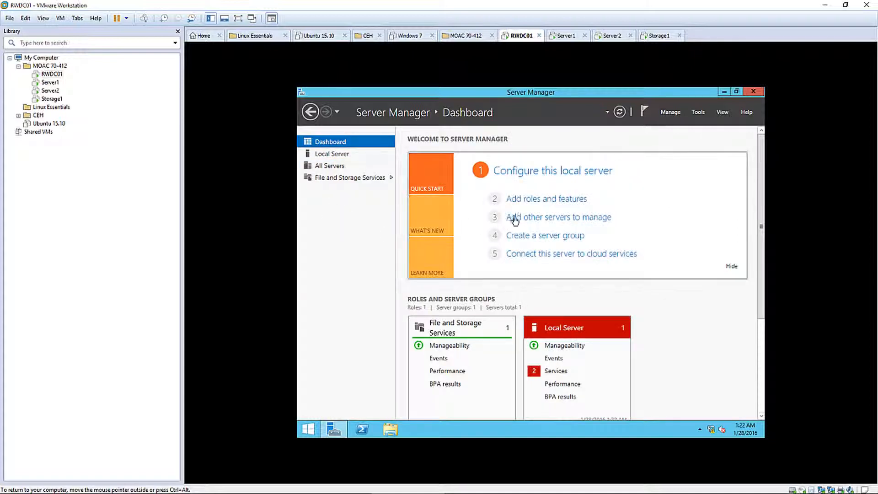
{"action": "left_click", "coordinate": [529, 199]}
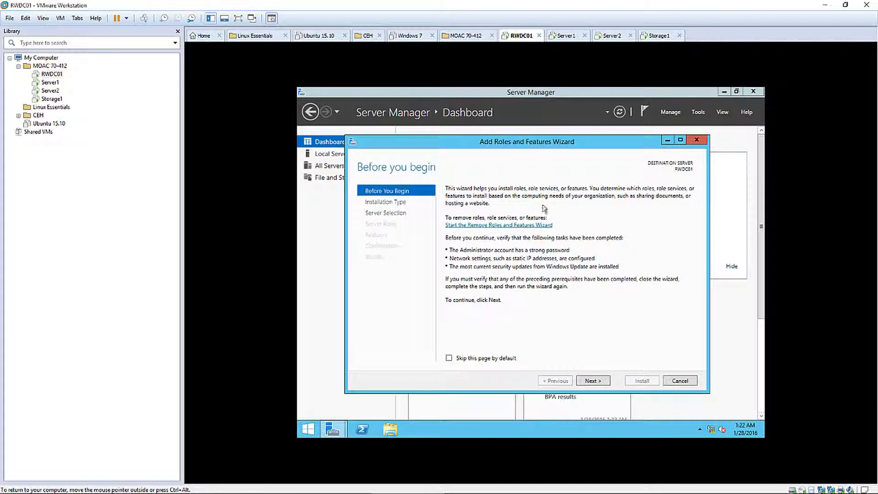
{"action": "left_click", "coordinate": [599, 381]}
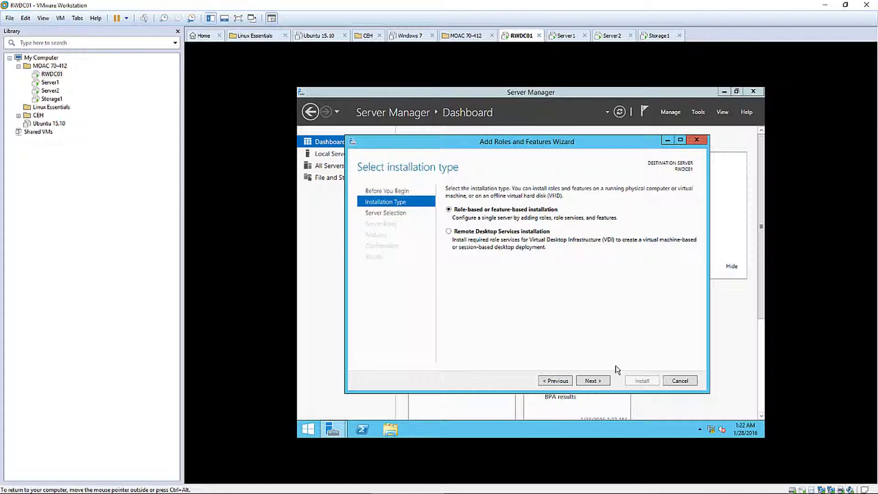
{"action": "left_click", "coordinate": [601, 381]}
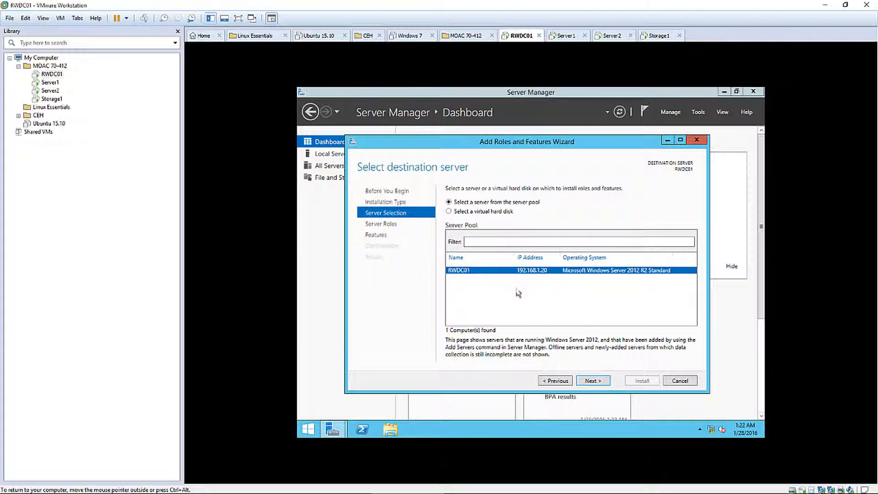
Disable and then re-enable the Ethernet0 adapter in Network Connections
{"action": "right_click", "coordinate": [711, 430]}
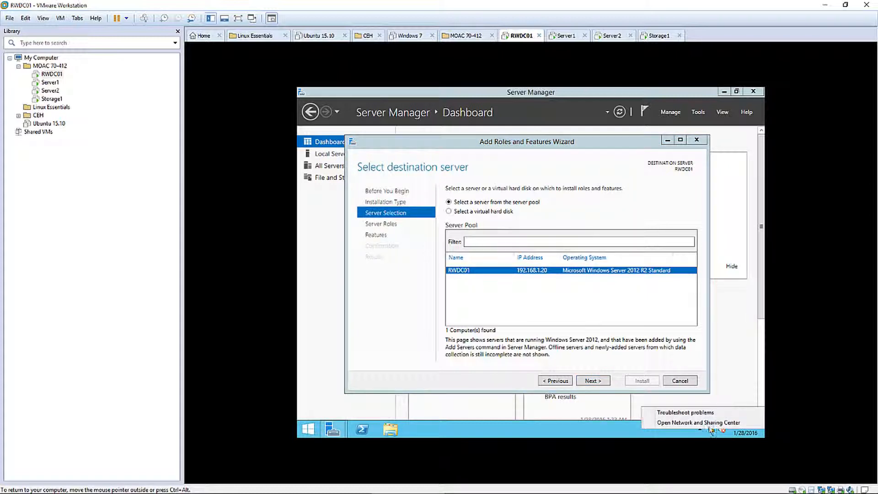
{"action": "left_click", "coordinate": [709, 423]}
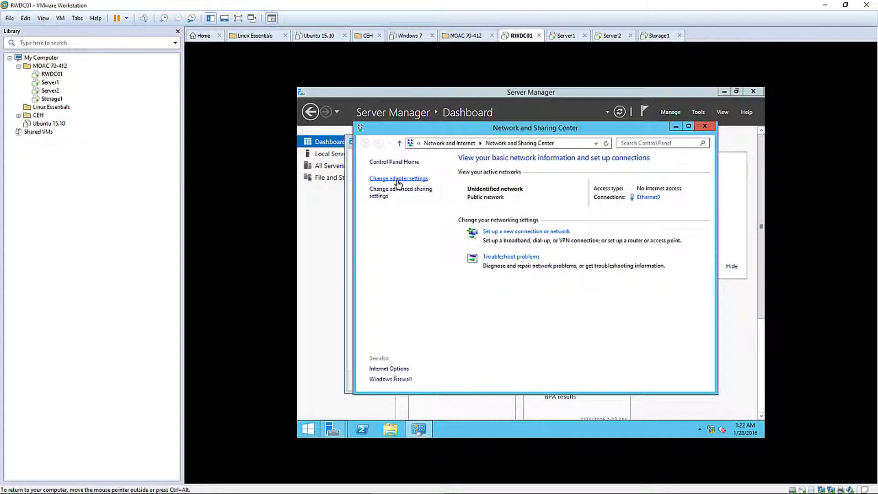
{"action": "left_click", "coordinate": [398, 179]}
{"action": "right_click", "coordinate": [412, 189]}
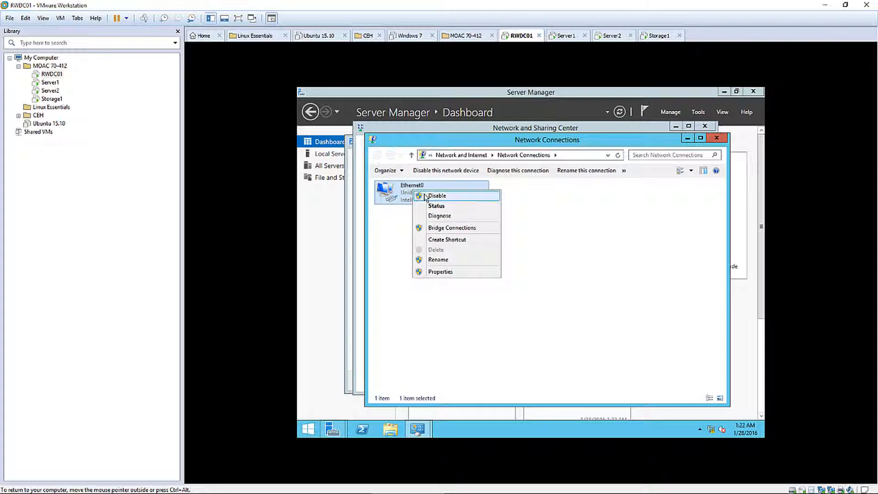
{"action": "left_click", "coordinate": [426, 196]}
{"action": "double_click", "coordinate": [404, 197]}
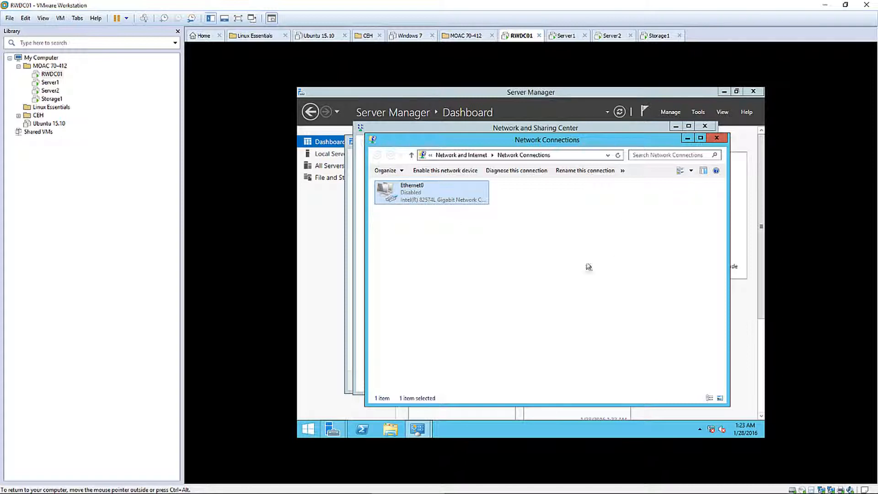
{"action": "left_click", "coordinate": [436, 220]}
{"action": "double_click", "coordinate": [430, 200]}
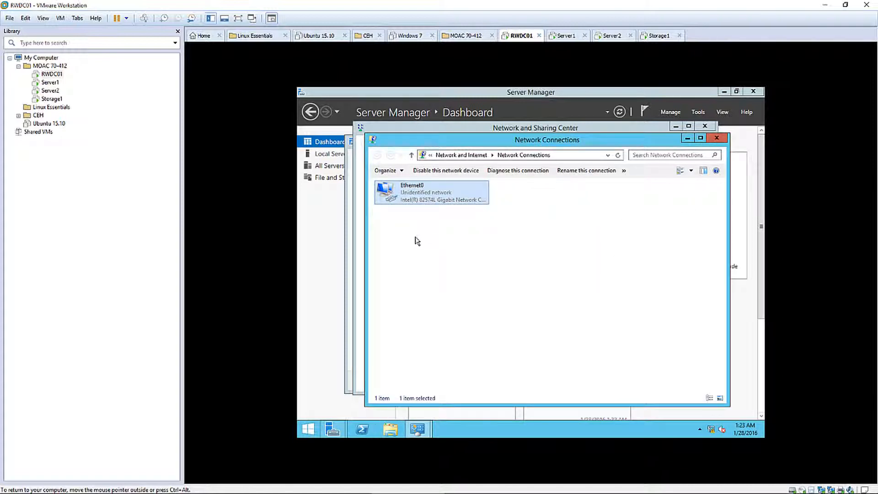
{"action": "left_click", "coordinate": [450, 259]}
{"action": "left_click", "coordinate": [423, 198]}
Check Ethernet0's IPv4 address in its connection details, then close all network windows
{"action": "double_click", "coordinate": [423, 197]}
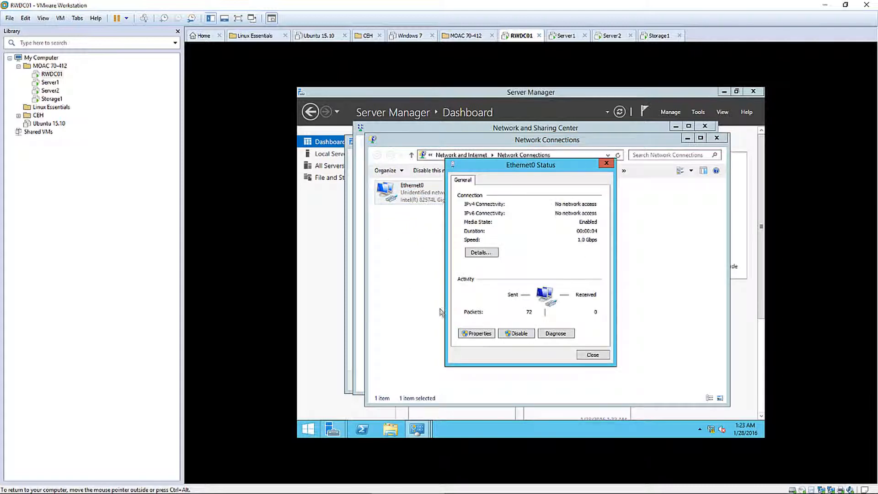
{"action": "left_click", "coordinate": [476, 253]}
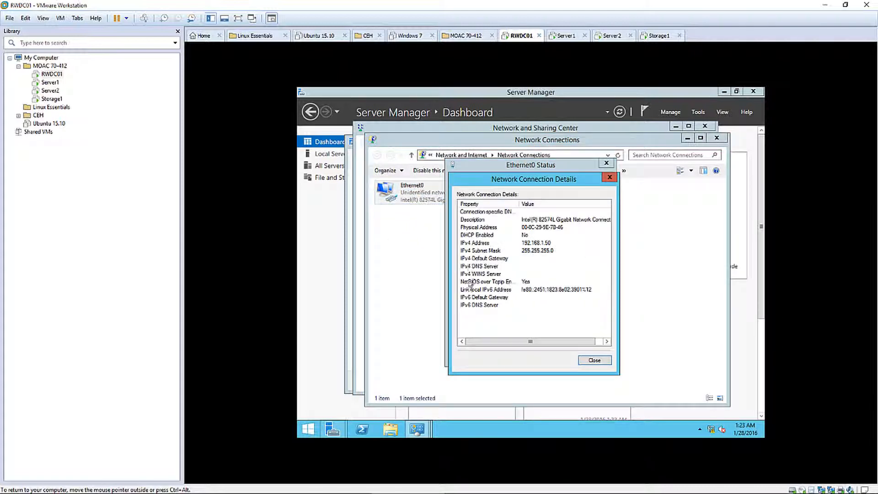
{"action": "left_click", "coordinate": [536, 243]}
{"action": "left_click", "coordinate": [595, 360]}
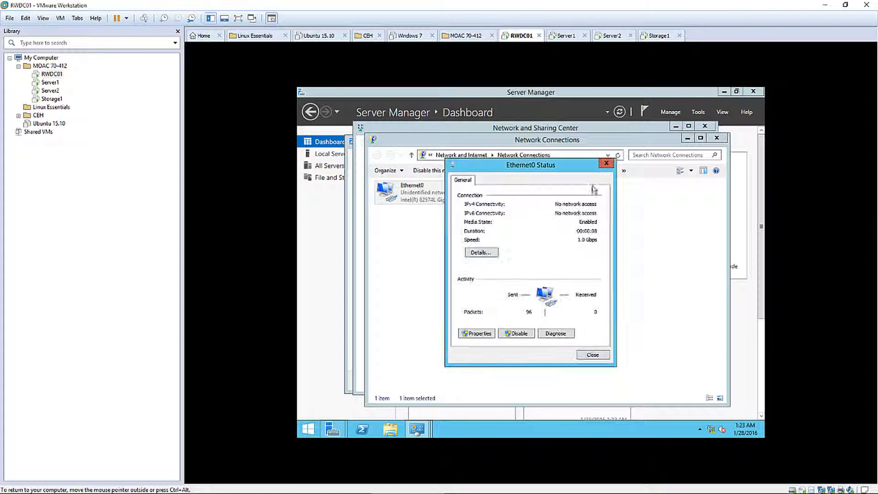
{"action": "left_click", "coordinate": [611, 164]}
{"action": "left_click", "coordinate": [717, 139]}
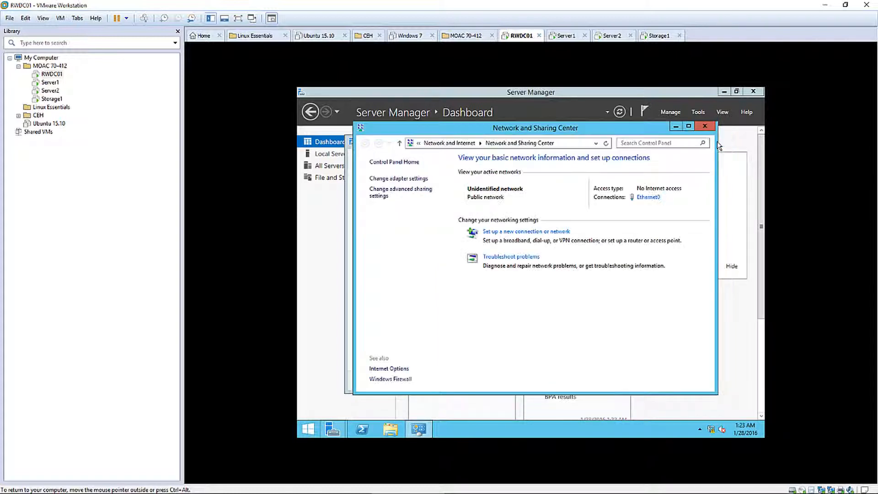
{"action": "left_click", "coordinate": [705, 127]}
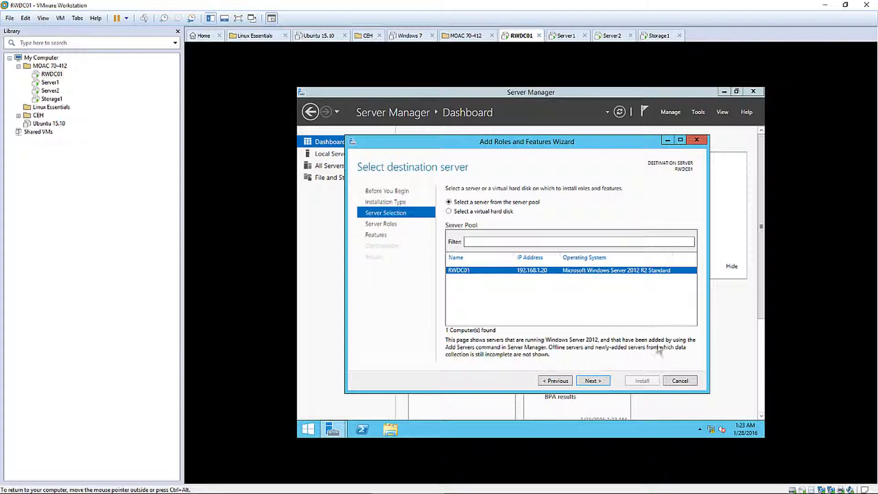
Restart the roles wizard and select Active Directory Domain Services for RWDC01 with its management features
{"action": "left_click", "coordinate": [679, 381]}
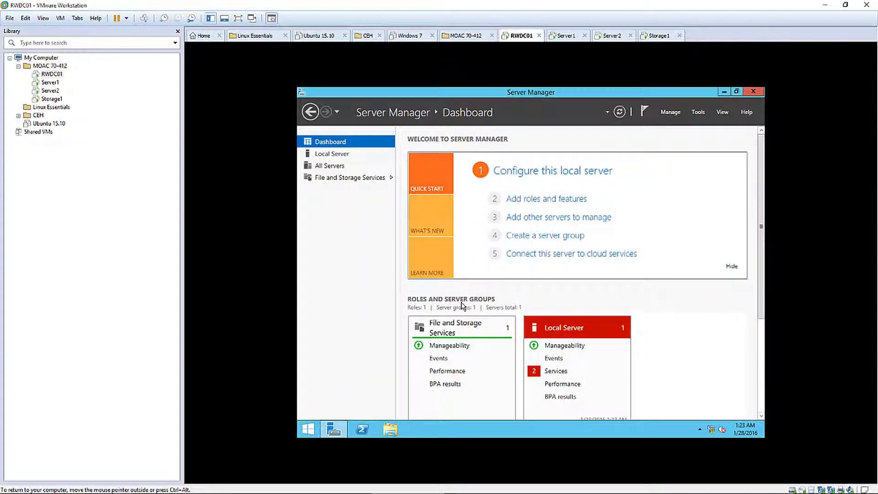
{"action": "left_click", "coordinate": [531, 199]}
{"action": "left_click", "coordinate": [603, 405]}
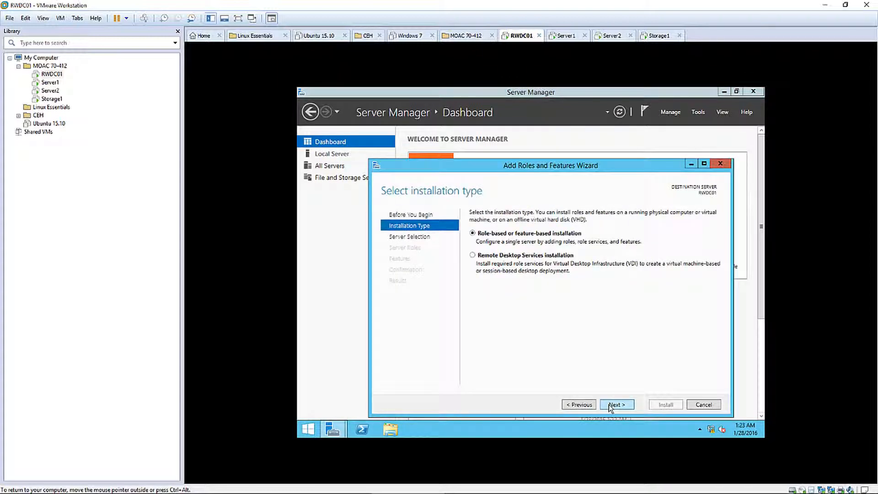
{"action": "left_click", "coordinate": [614, 405]}
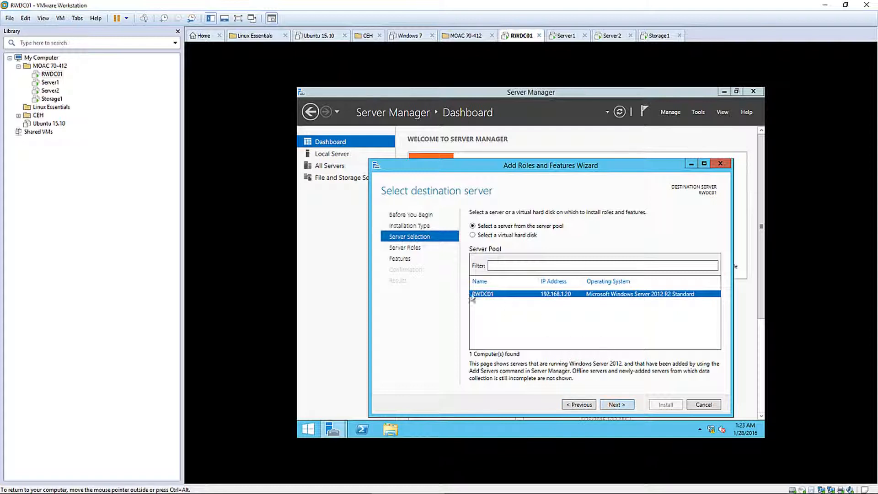
{"action": "left_click", "coordinate": [616, 406]}
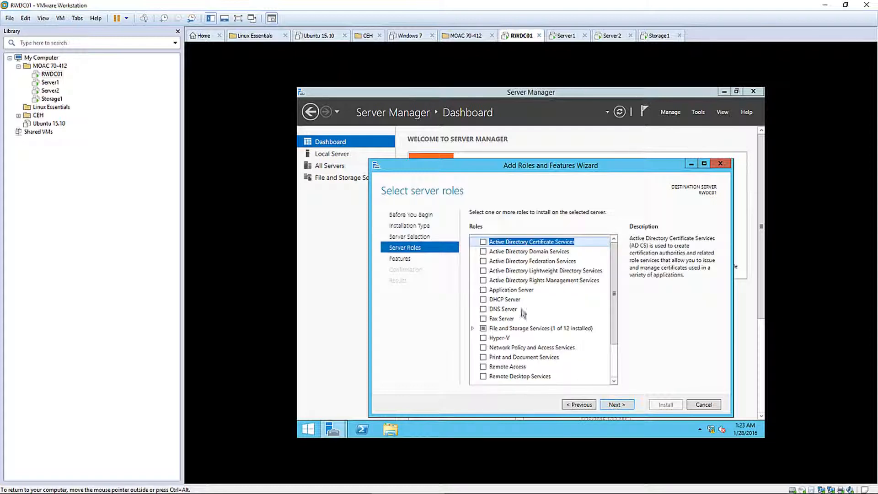
{"action": "left_click", "coordinate": [483, 252]}
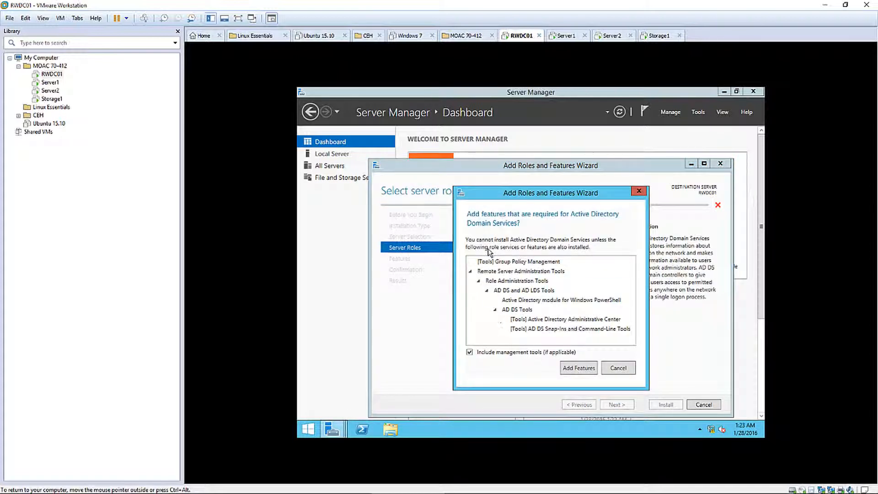
{"action": "left_click", "coordinate": [577, 369]}
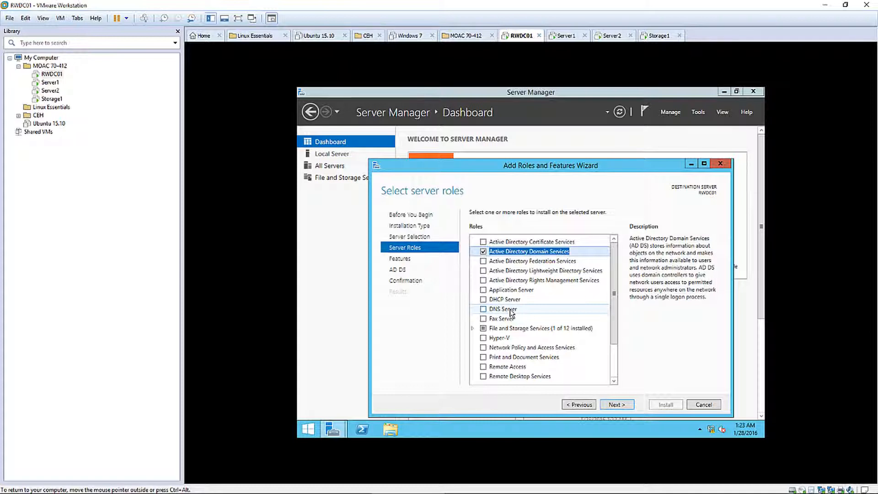
Advance to the confirmation page and allow automatic restart after installation
{"action": "left_click", "coordinate": [612, 402]}
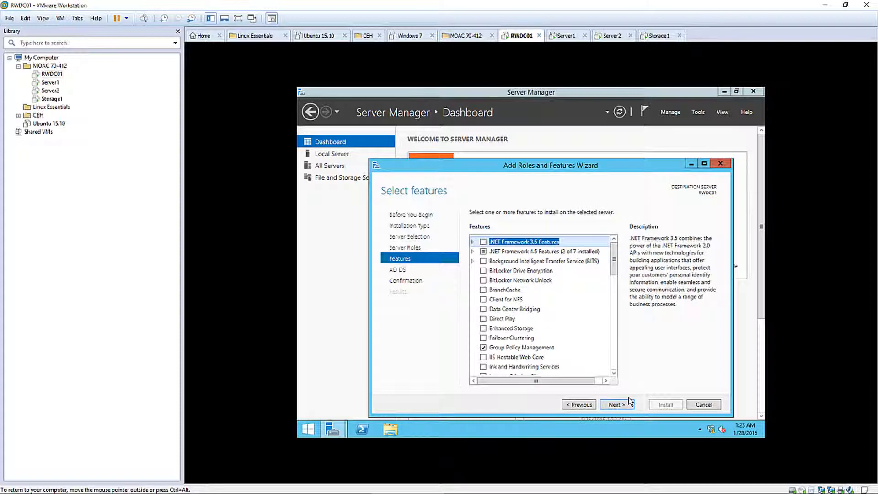
{"action": "left_click", "coordinate": [624, 405]}
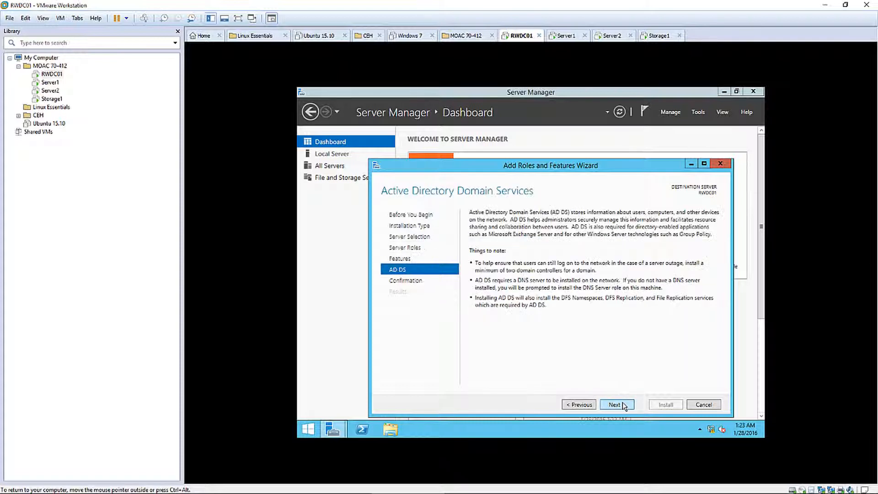
{"action": "left_click", "coordinate": [624, 406]}
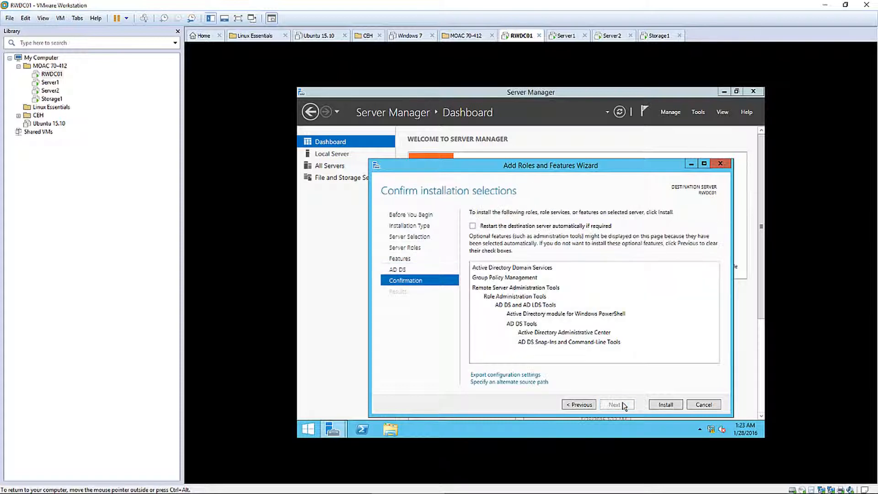
{"action": "left_click", "coordinate": [501, 225]}
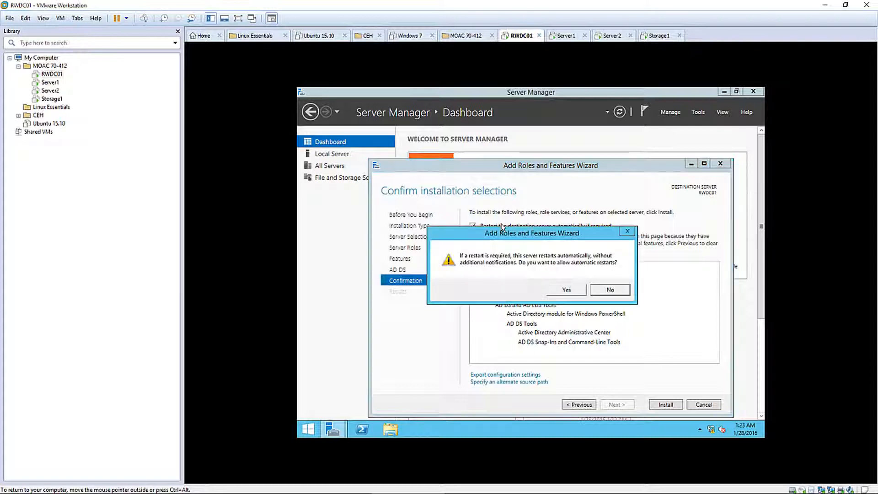
{"action": "left_click", "coordinate": [566, 291]}
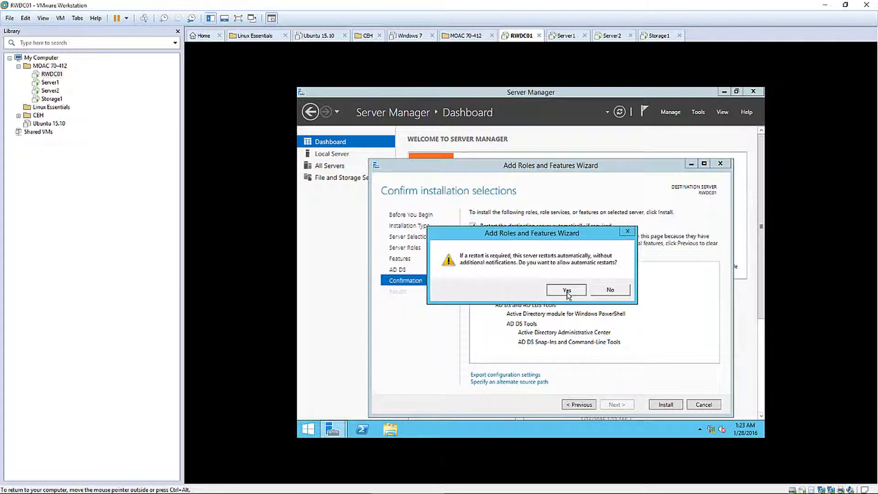
Install AD DS, close the wizard, then choose Promote this server to a domain controller
{"action": "left_click", "coordinate": [667, 405]}
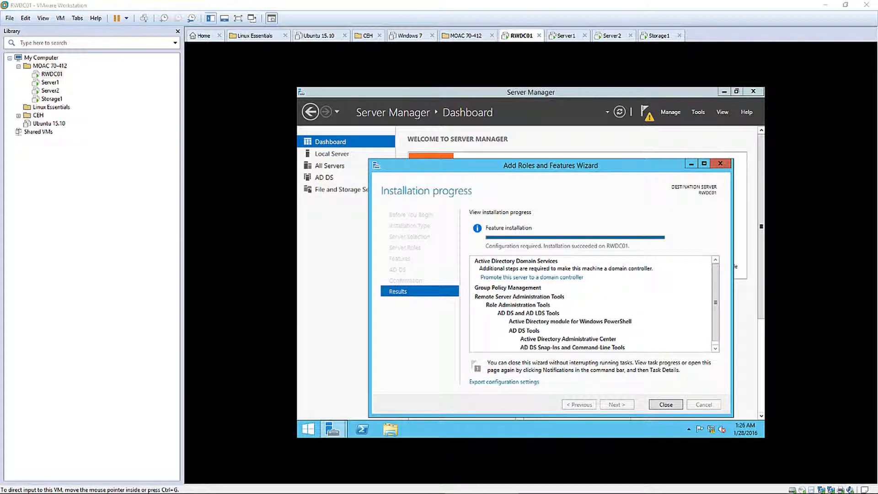
{"action": "left_click", "coordinate": [666, 405]}
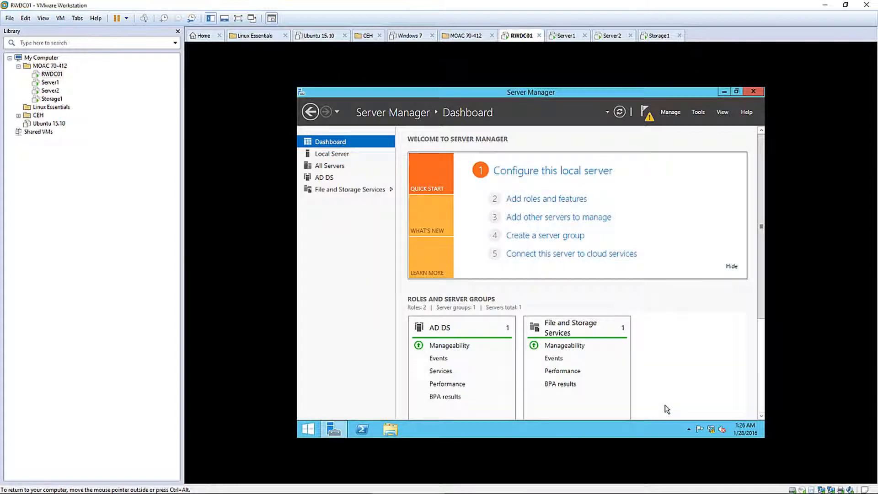
{"action": "left_click", "coordinate": [649, 117]}
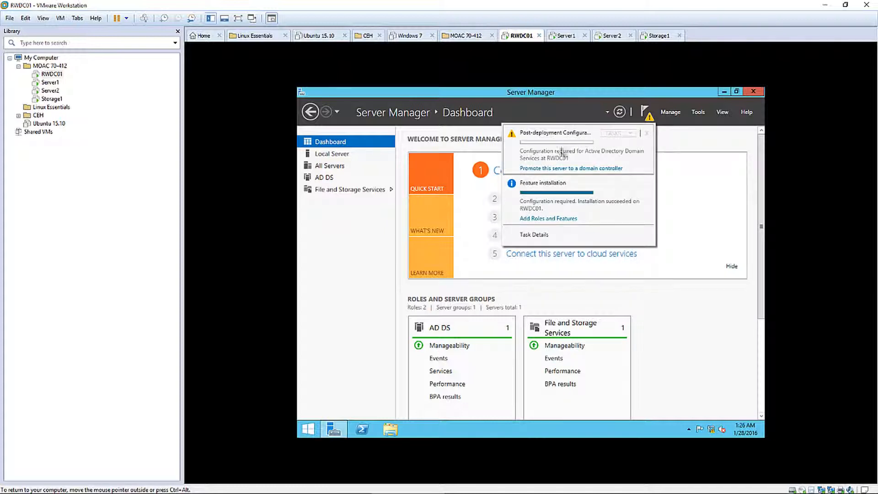
{"action": "left_click", "coordinate": [544, 170]}
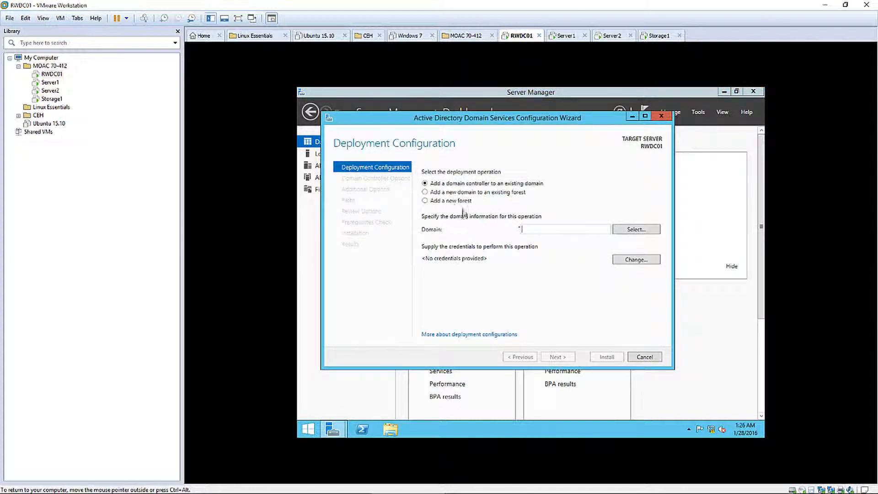
Choose Add a new forest with root domain name Student.local and continue
{"action": "left_click", "coordinate": [456, 201]}
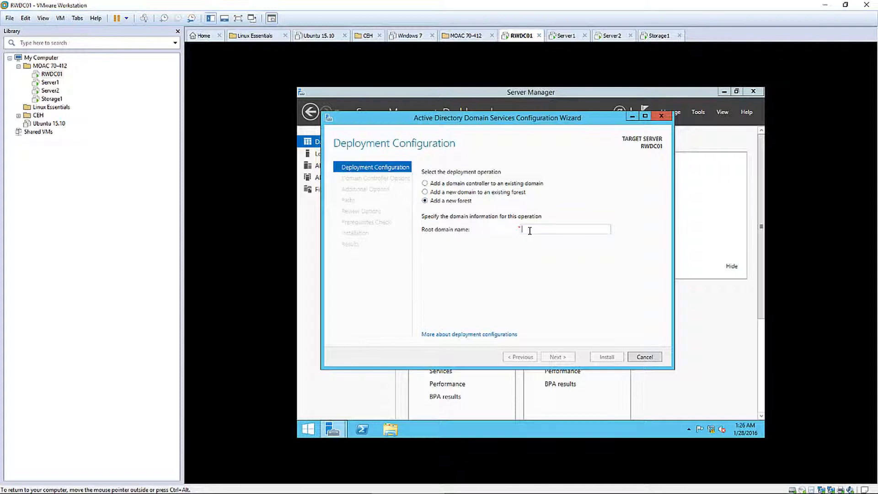
{"action": "type", "text": "Student.local"}
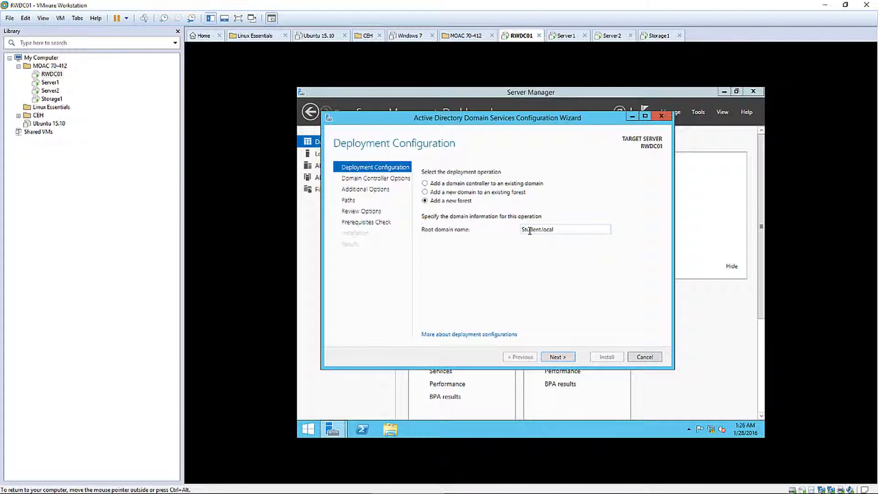
{"action": "left_click", "coordinate": [569, 357]}
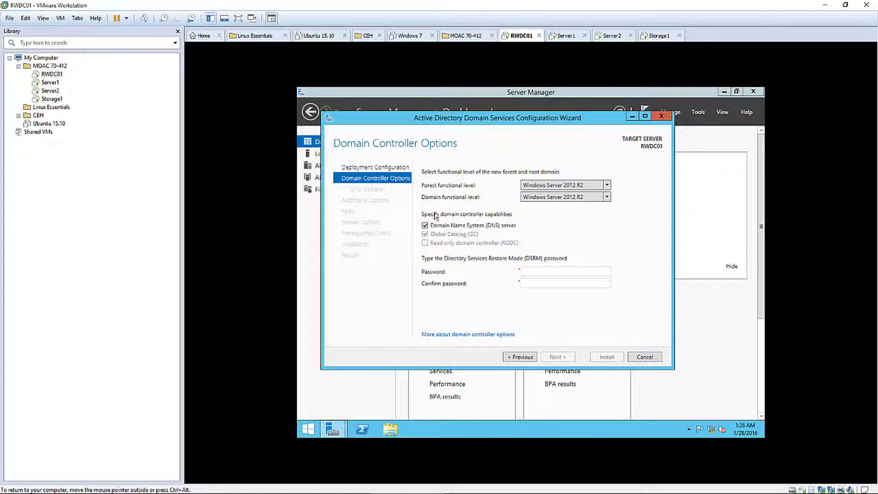
Enter and confirm the Directory Services Restore Mode password
{"action": "left_click", "coordinate": [531, 268]}
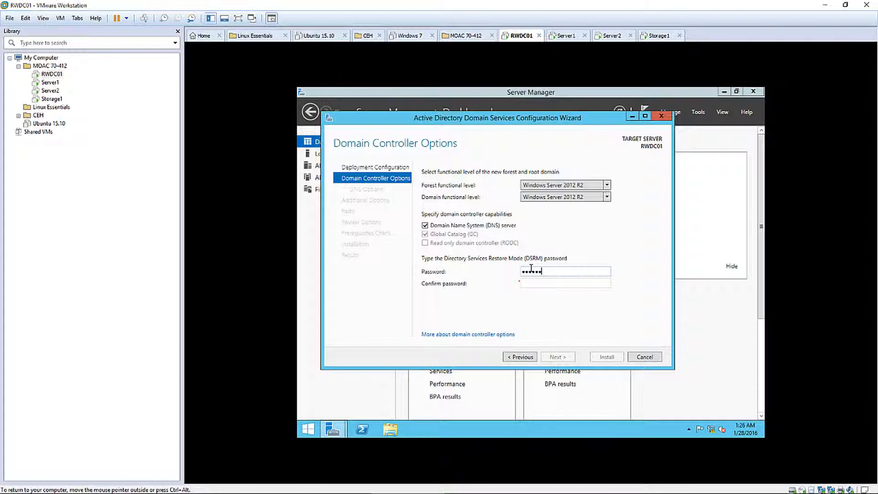
{"action": "type", "text": "*"}
{"action": "key", "text": "Tab"}
{"action": "type", "text": "*********"}
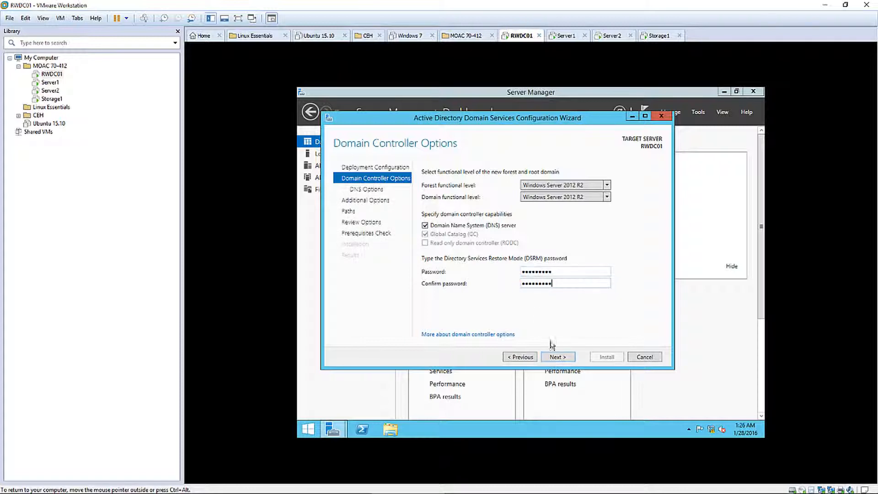
{"action": "left_click", "coordinate": [559, 358]}
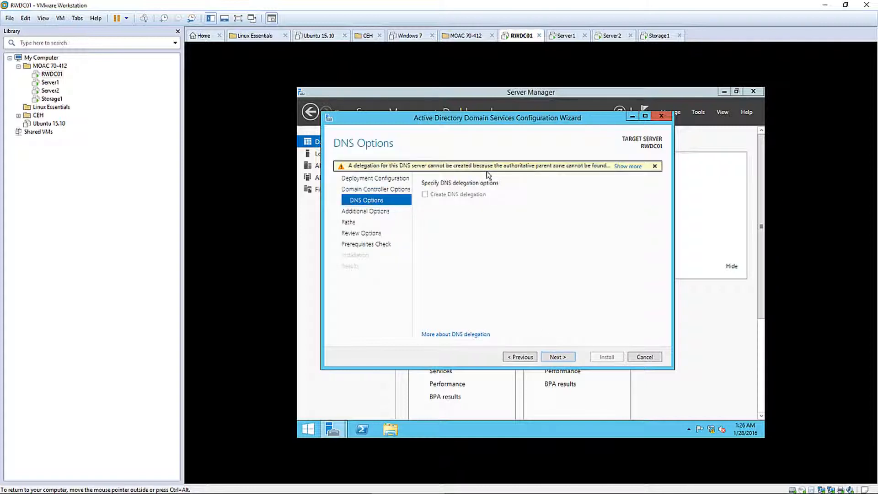
Accept the DNS delegation warning, NetBIOS name STUDENT and default database, log and SYSVOL paths
{"action": "mouse_move", "coordinate": [440, 168]}
{"action": "left_click", "coordinate": [557, 358]}
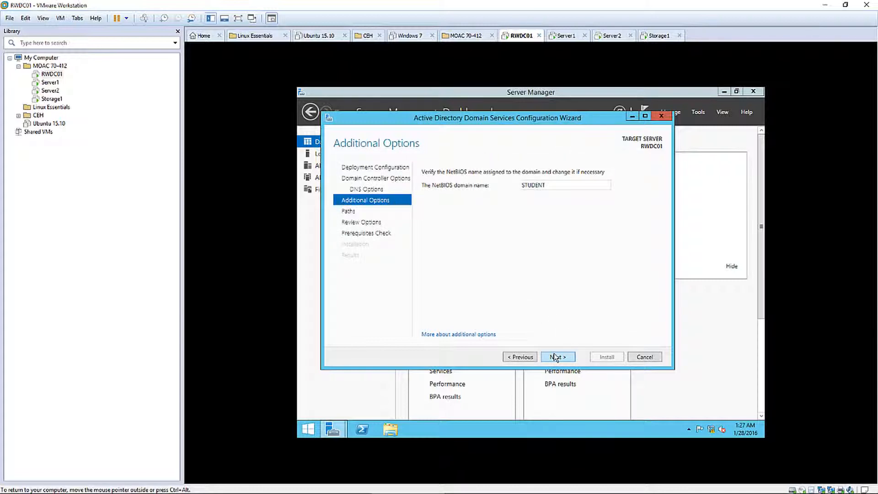
{"action": "left_click", "coordinate": [556, 358]}
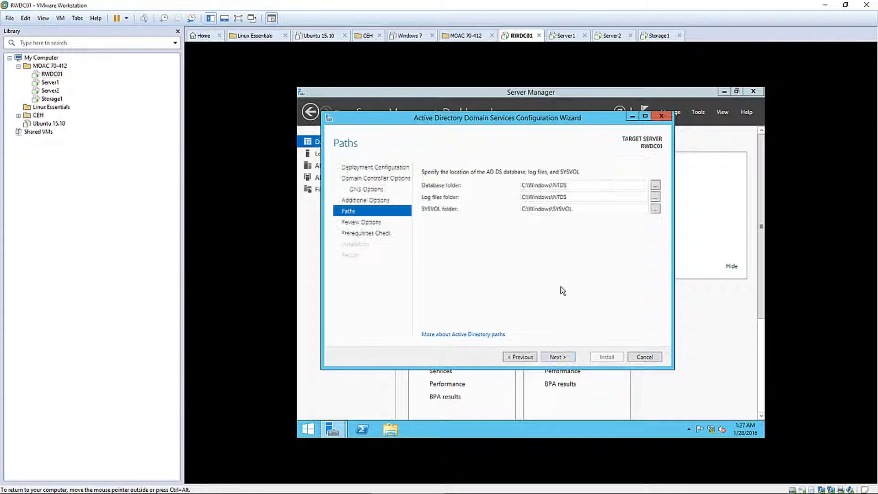
{"action": "left_click", "coordinate": [556, 359]}
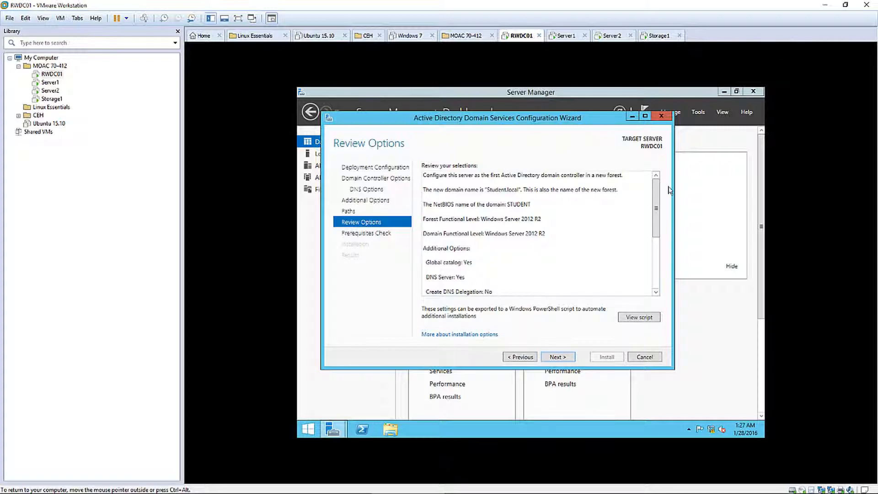
Review the promotion options and run the prerequisites check until every check passes
{"action": "left_click_drag", "start_coordinate": [656, 208], "coordinate": [645, 270]}
{"action": "scroll", "coordinate": [646, 261], "scroll_direction": "up", "scroll_amount": 5}
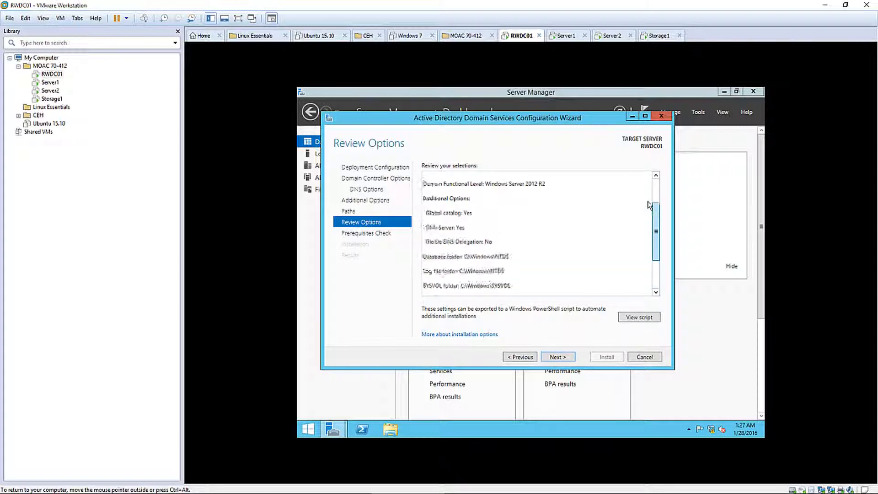
{"action": "left_click", "coordinate": [554, 358]}
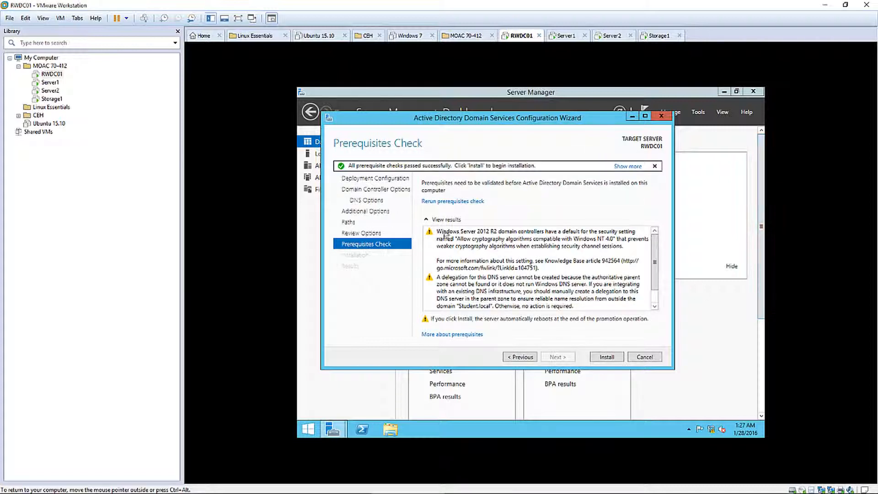
{"action": "scroll", "coordinate": [461, 236], "scroll_direction": "down", "scroll_amount": 1}
{"action": "scroll", "coordinate": [465, 255], "scroll_direction": "up", "scroll_amount": 1}
{"action": "scroll", "coordinate": [524, 273], "scroll_direction": "down", "scroll_amount": 1}
{"action": "scroll", "coordinate": [523, 273], "scroll_direction": "up", "scroll_amount": 1}
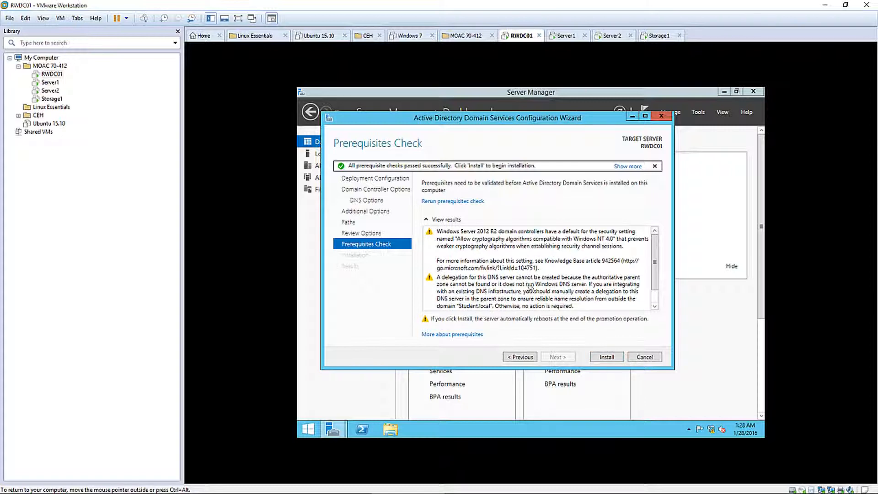
Install the domain controller configuration, dismiss the sign-out warning and close the wizard
{"action": "left_click", "coordinate": [614, 359]}
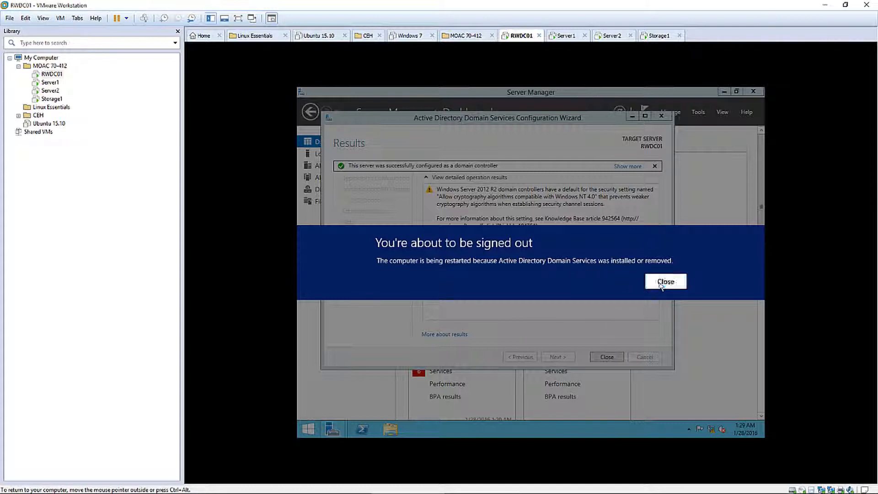
{"action": "left_click", "coordinate": [658, 282]}
{"action": "left_click", "coordinate": [611, 357]}
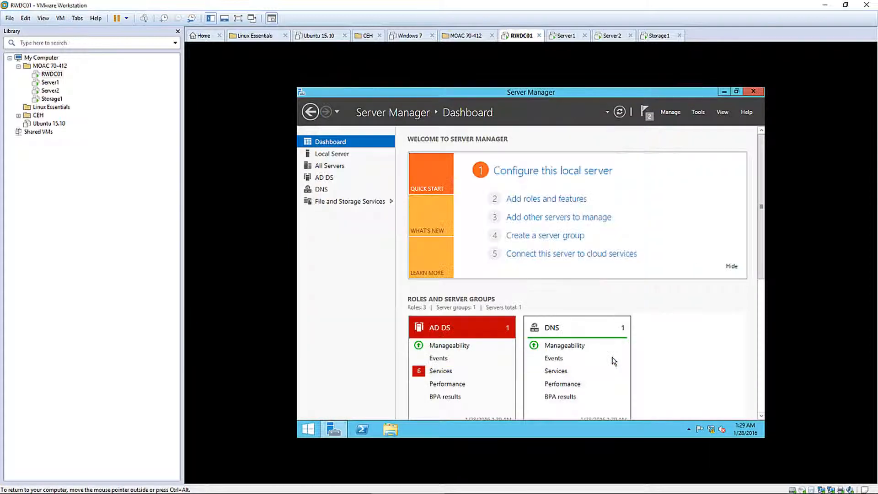
Restart RWDC01 from the Start screen power options
{"action": "left_click", "coordinate": [308, 430]}
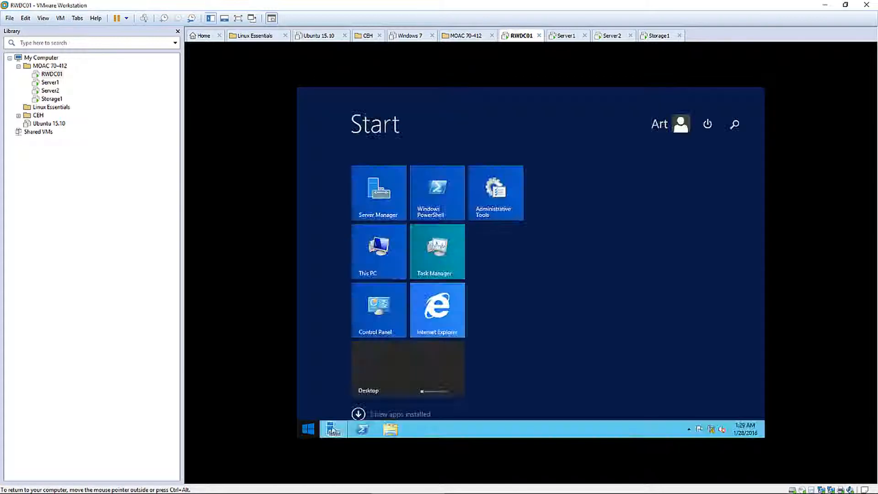
{"action": "left_click", "coordinate": [707, 124]}
{"action": "left_click", "coordinate": [695, 167]}
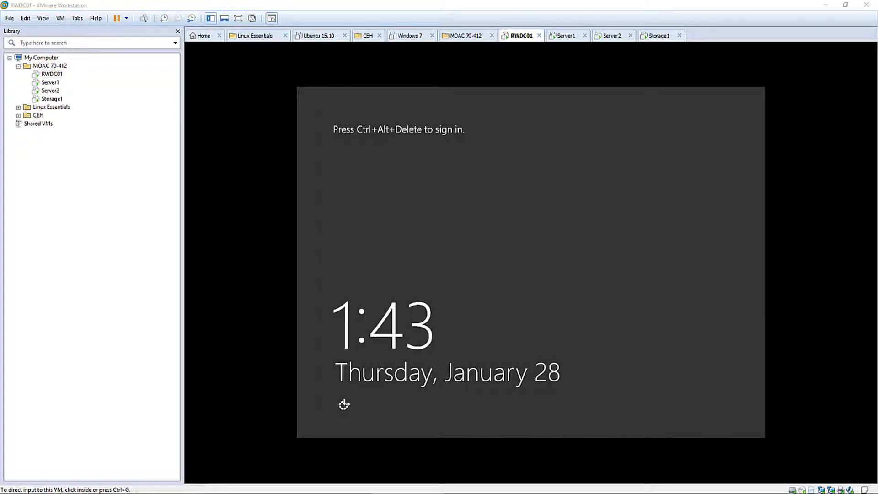
Sign in to RWDC01 as the STUDENT domain user and dismiss the inventory notice on the Server Manager dashboard
{"action": "left_click", "coordinate": [604, 281]}
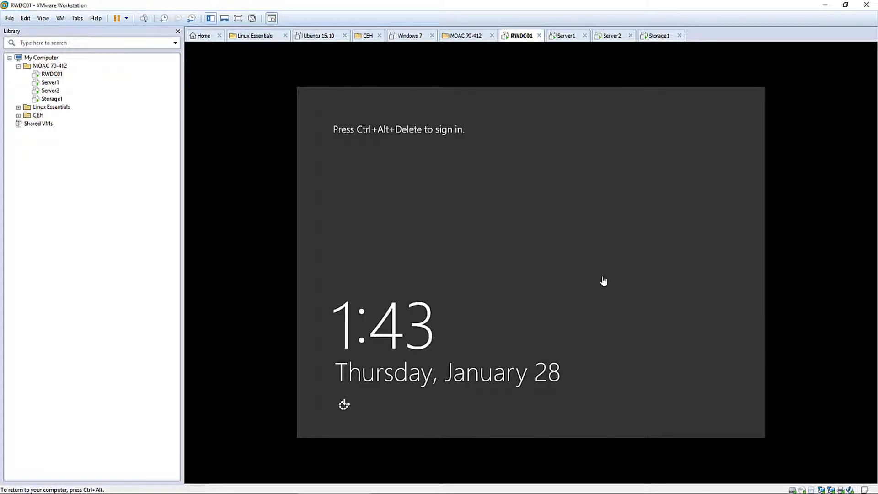
{"action": "key", "text": "ctrl+alt+Insert"}
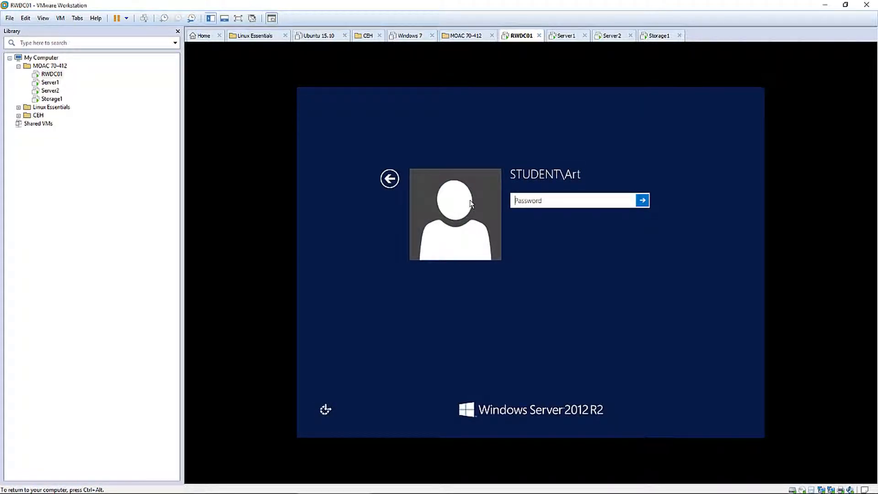
{"action": "left_click", "coordinate": [390, 179]}
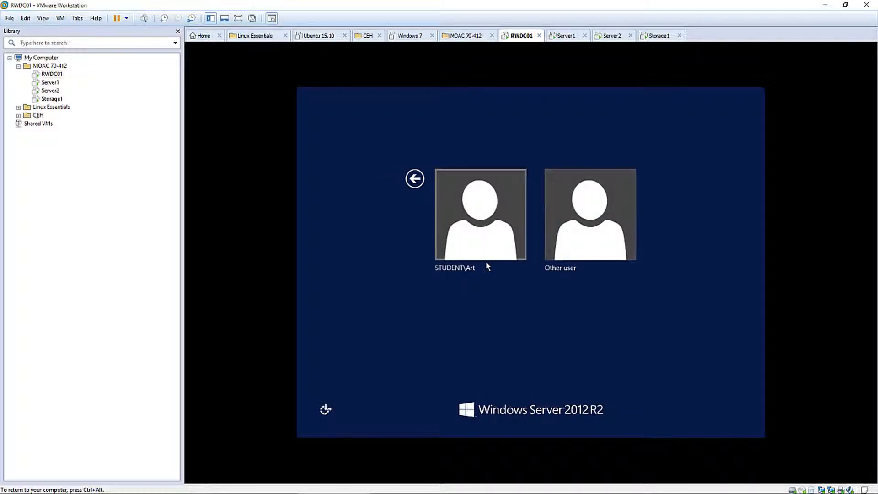
{"action": "left_click", "coordinate": [478, 229]}
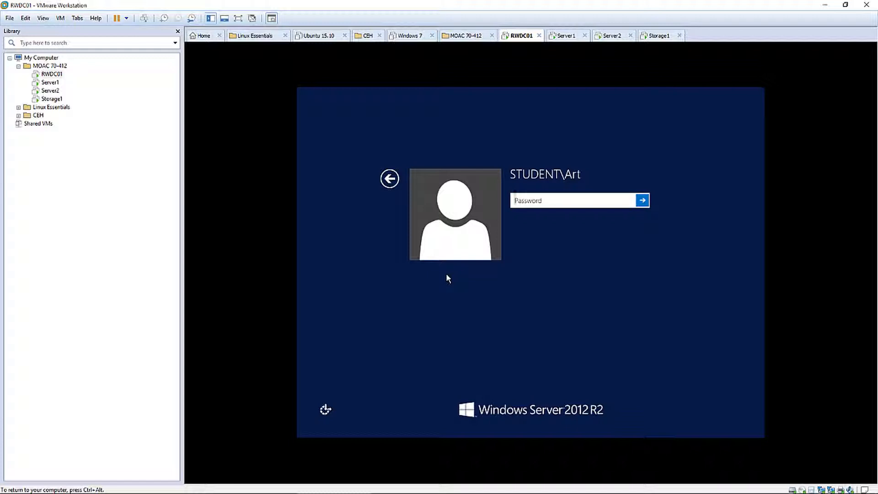
{"action": "type", "text": "*********"}
{"action": "key", "text": "Return"}
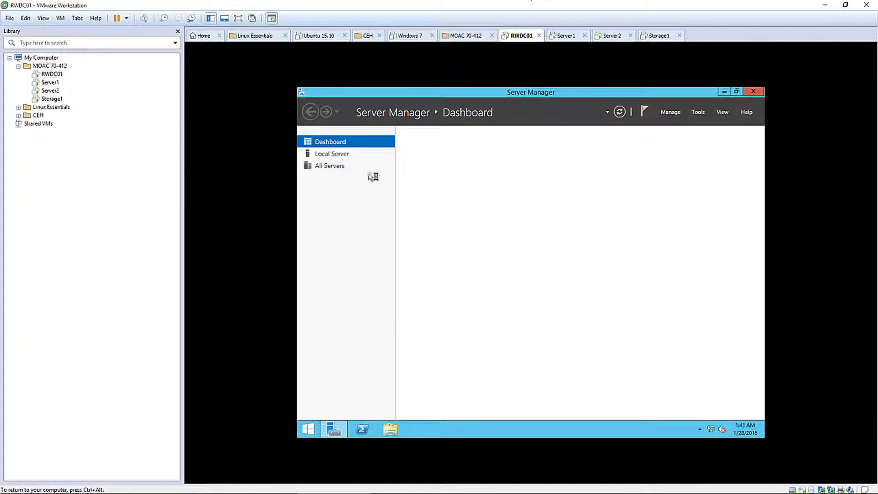
{"action": "left_click", "coordinate": [533, 200]}
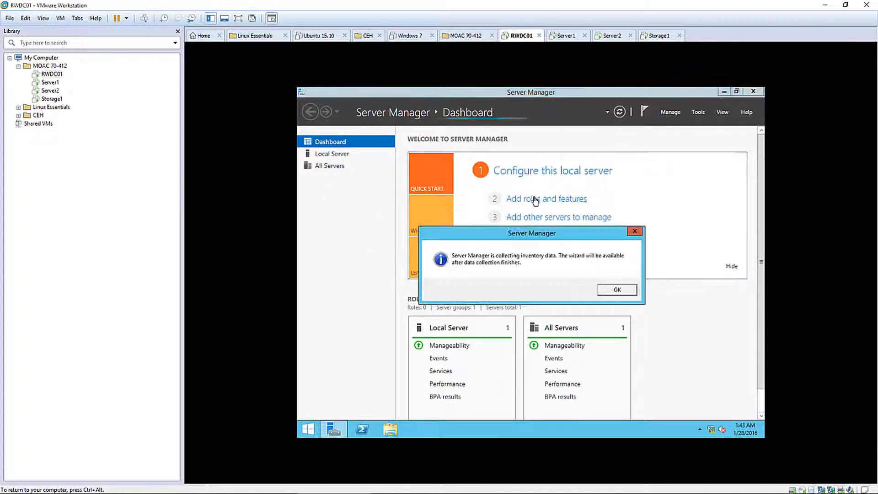
{"action": "left_click", "coordinate": [624, 292]}
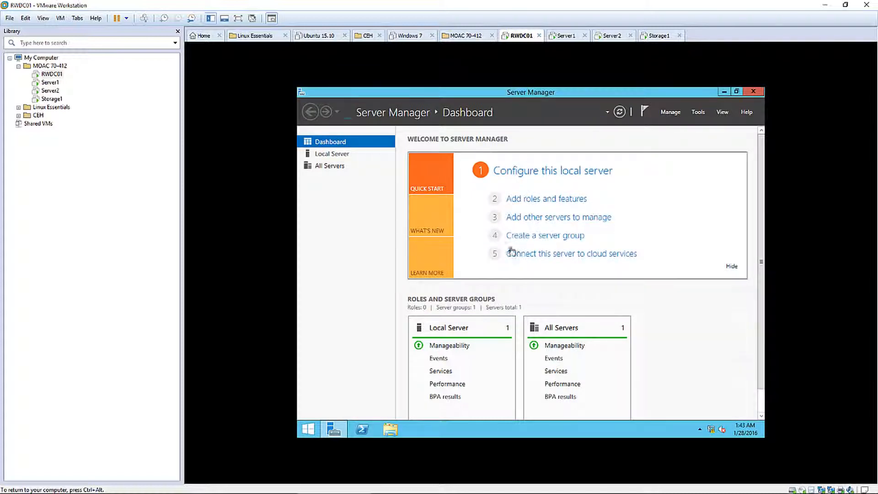
Install the DHCP Server role and its management tools on RWDC01 via role-based installation
{"action": "left_click", "coordinate": [529, 201]}
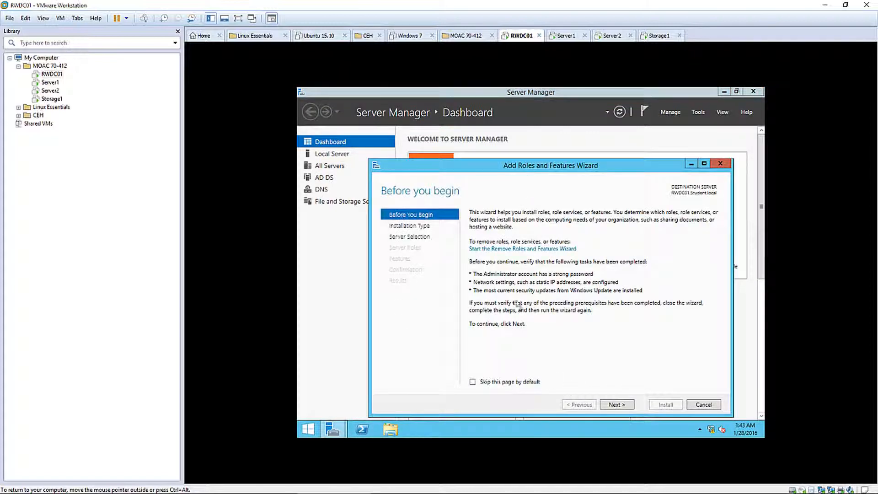
{"action": "left_click", "coordinate": [617, 405]}
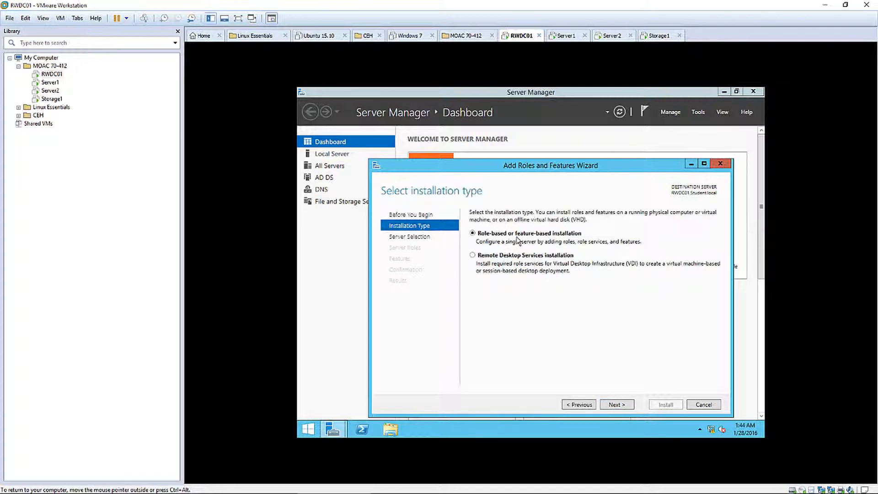
{"action": "left_click", "coordinate": [616, 405]}
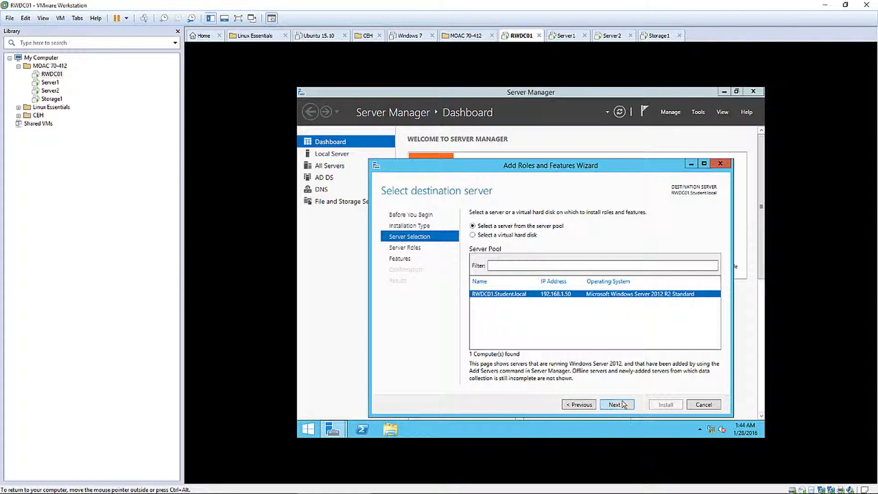
{"action": "left_click", "coordinate": [623, 404]}
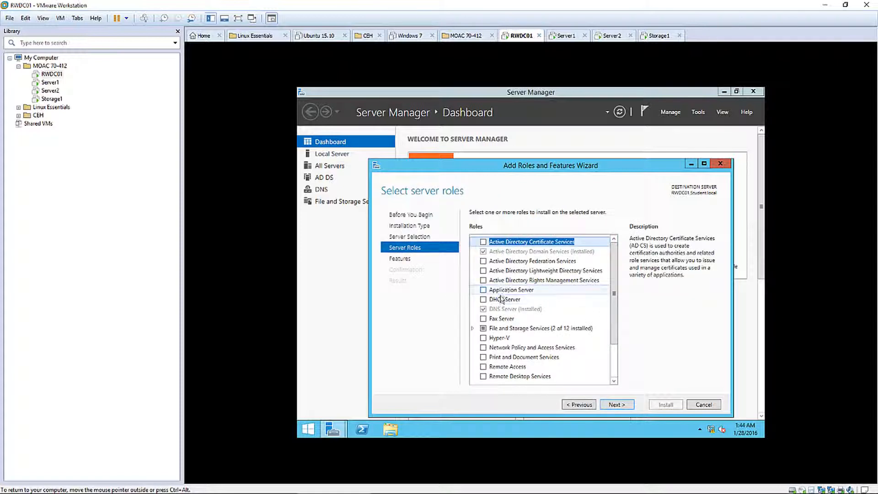
{"action": "left_click", "coordinate": [483, 300]}
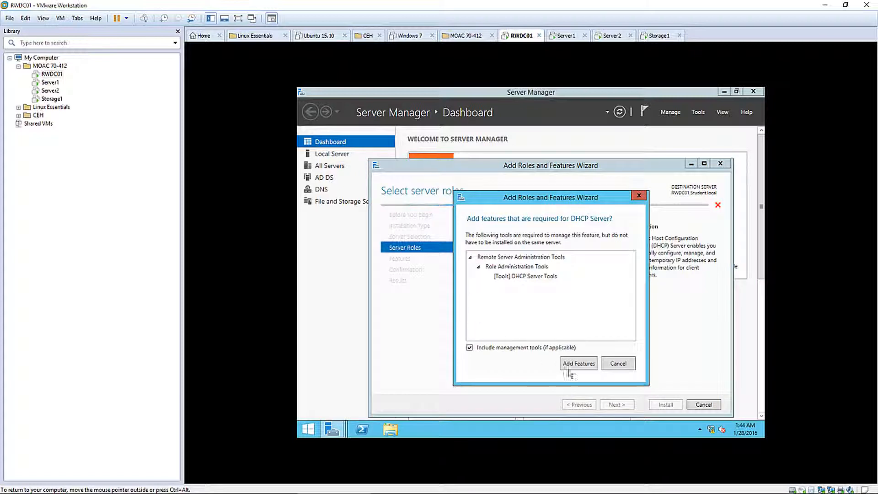
{"action": "left_click", "coordinate": [575, 364]}
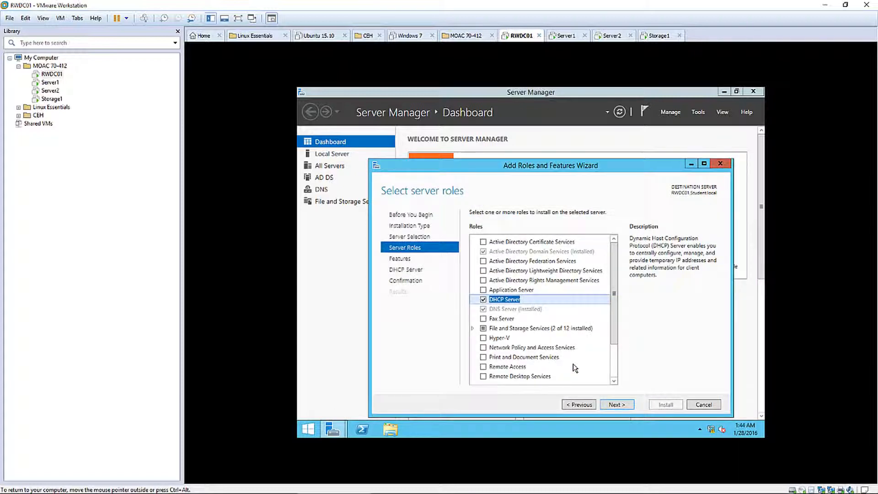
{"action": "left_click", "coordinate": [616, 405]}
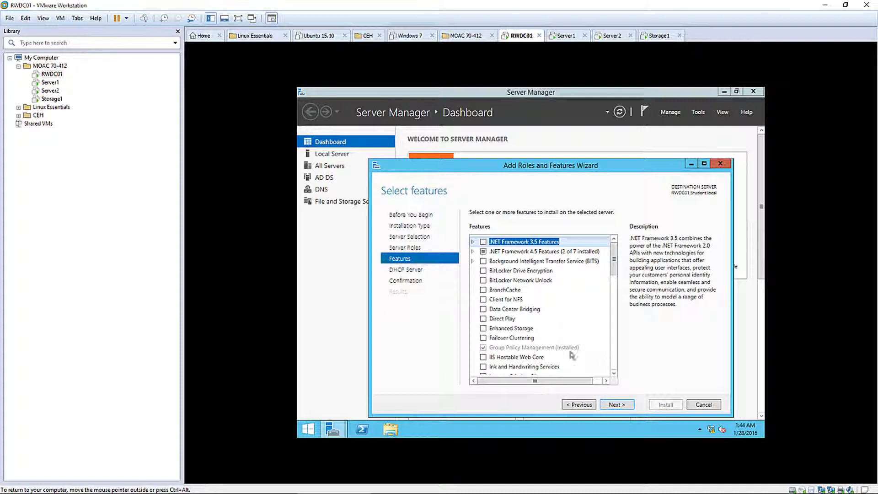
{"action": "left_click", "coordinate": [623, 406]}
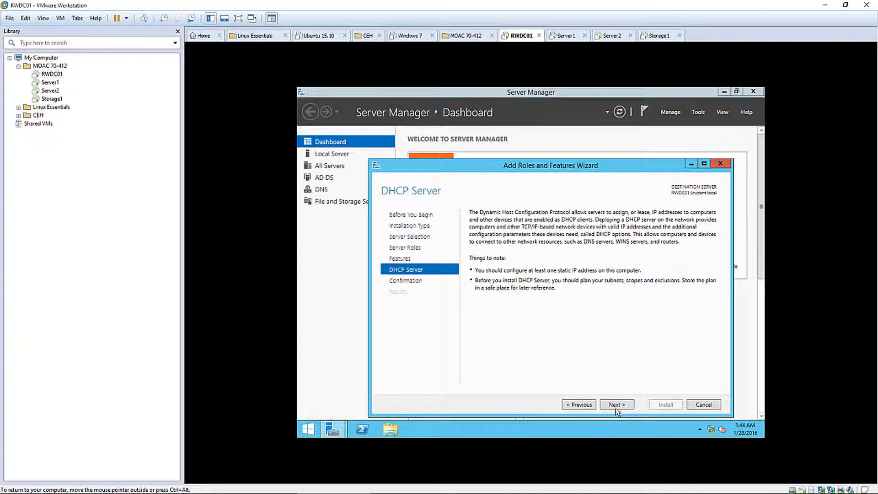
{"action": "left_click", "coordinate": [615, 405]}
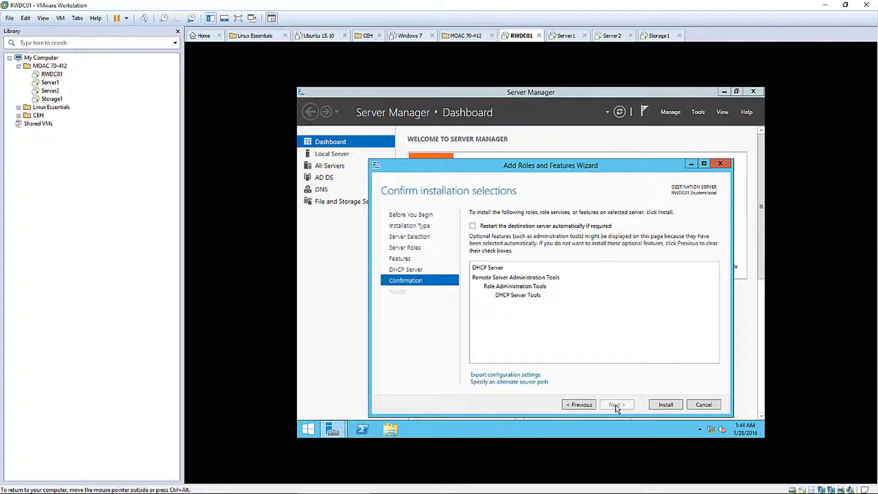
{"action": "left_click", "coordinate": [663, 405]}
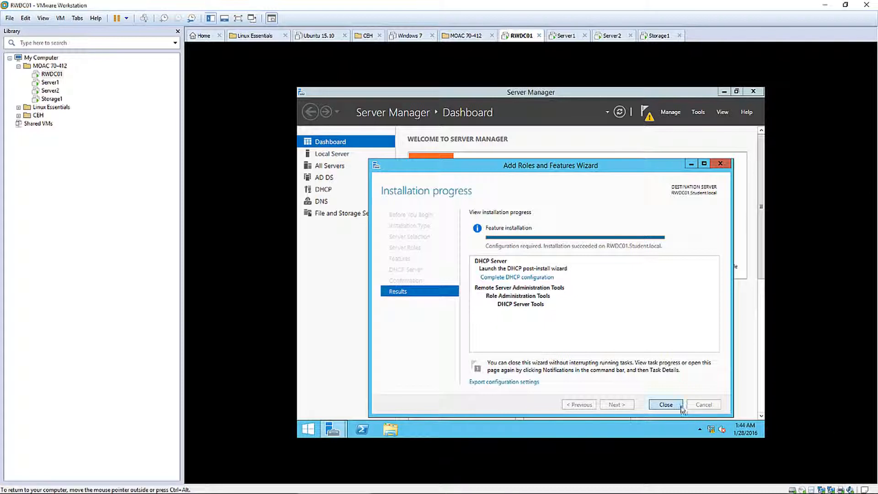
{"action": "left_click", "coordinate": [666, 405]}
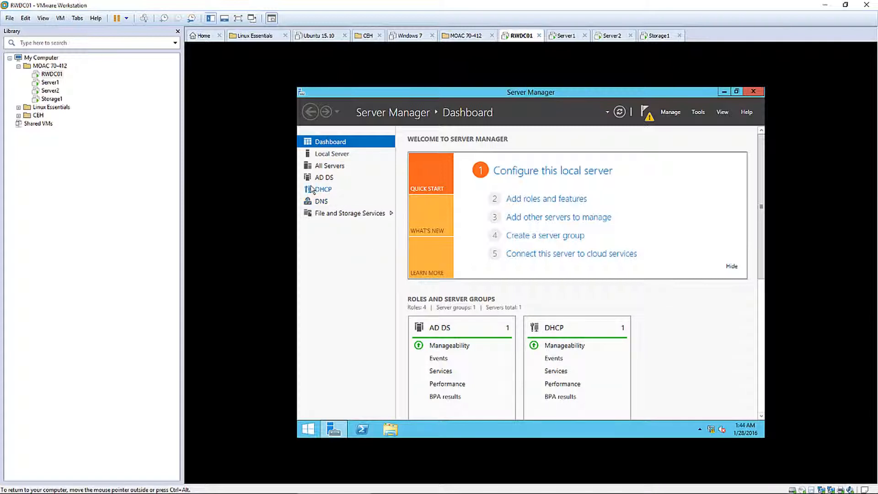
Run the DHCP post-install configuration with current credentials; the groups are created but authorization fails with error 20070
{"action": "left_click", "coordinate": [323, 190]}
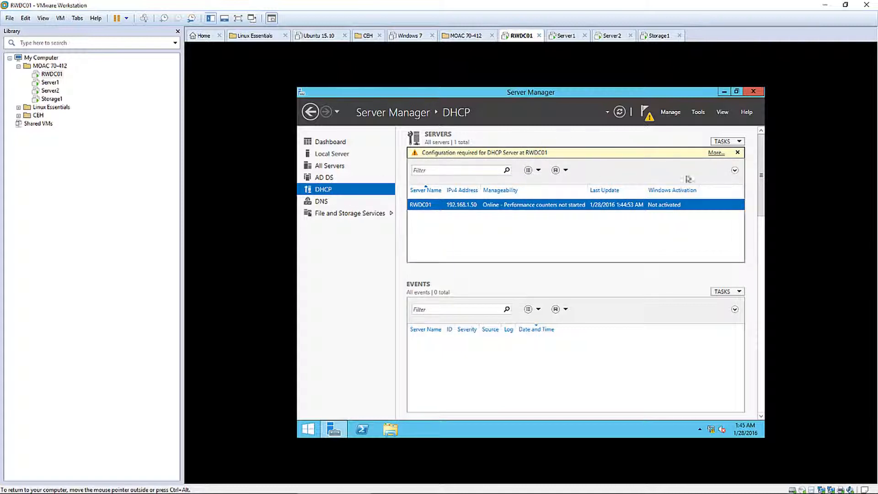
{"action": "left_click", "coordinate": [717, 153]}
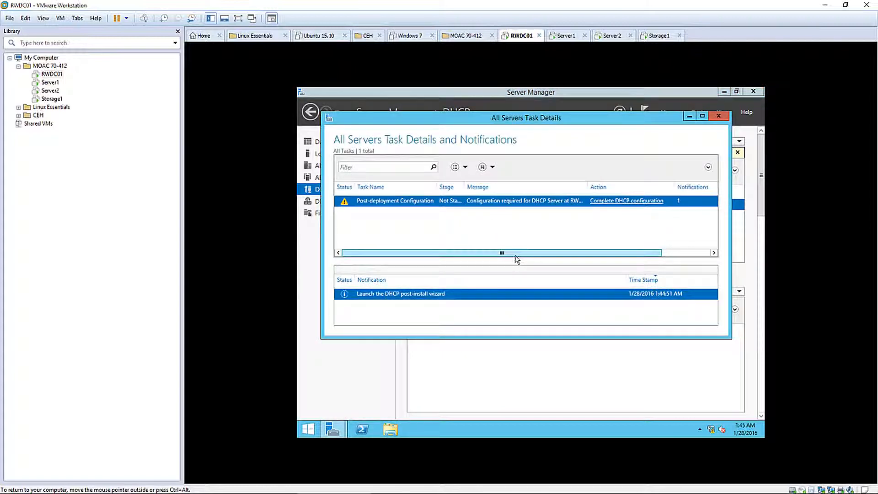
{"action": "left_click", "coordinate": [613, 204]}
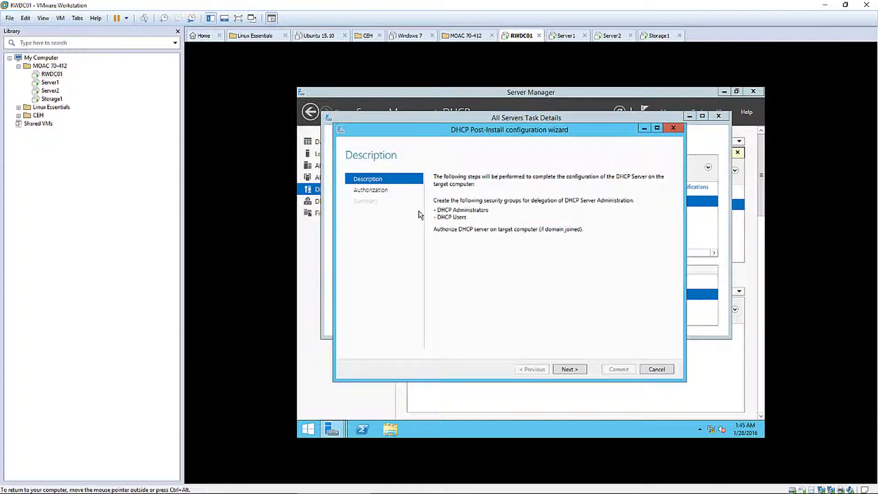
{"action": "left_click", "coordinate": [571, 370]}
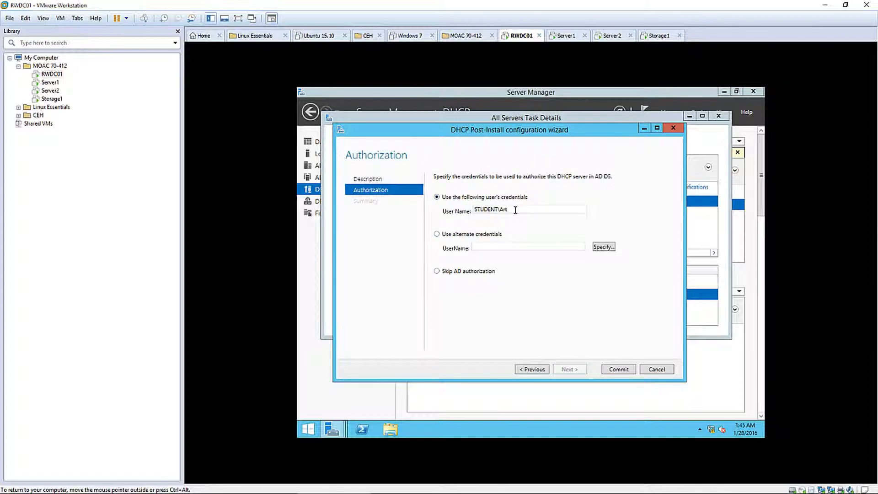
{"action": "left_click", "coordinate": [613, 370]}
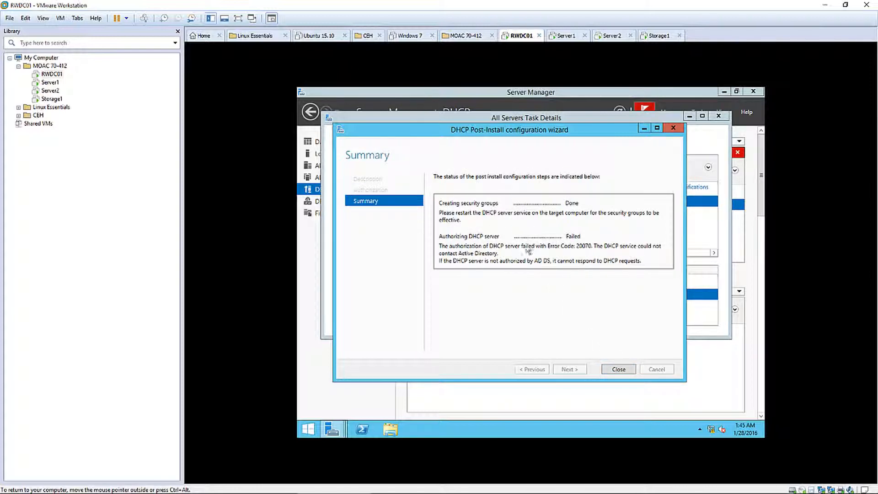
{"action": "left_click", "coordinate": [618, 369]}
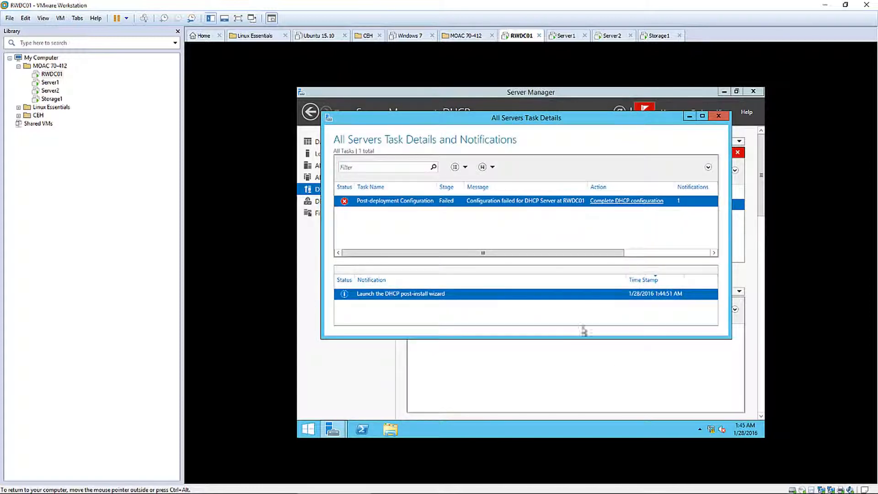
Rerun DHCP post-install configuration, authorizing with the administrator account's credentials, then close the wizard and task details
{"action": "left_click", "coordinate": [604, 204]}
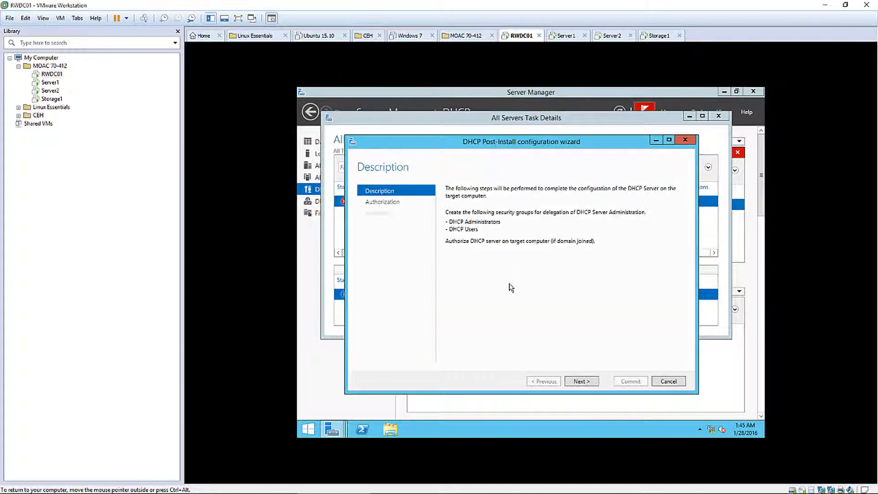
{"action": "left_click", "coordinate": [576, 381]}
{"action": "left_click", "coordinate": [463, 247]}
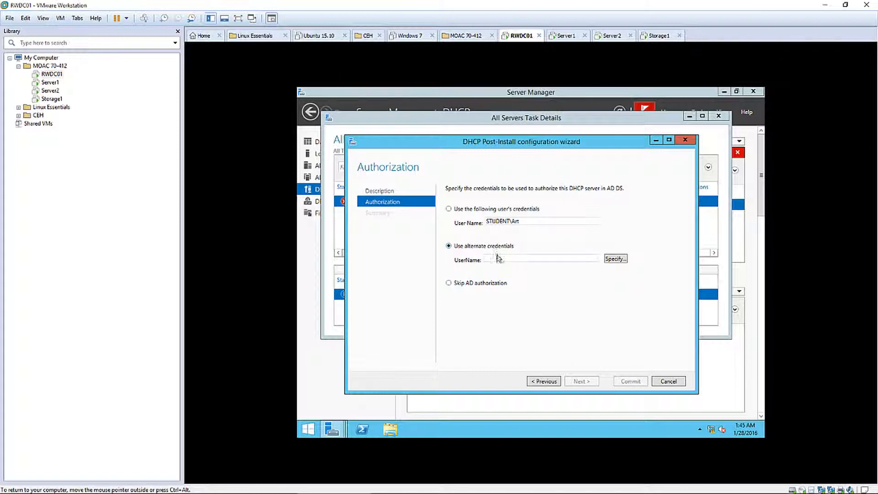
{"action": "left_click", "coordinate": [612, 259]}
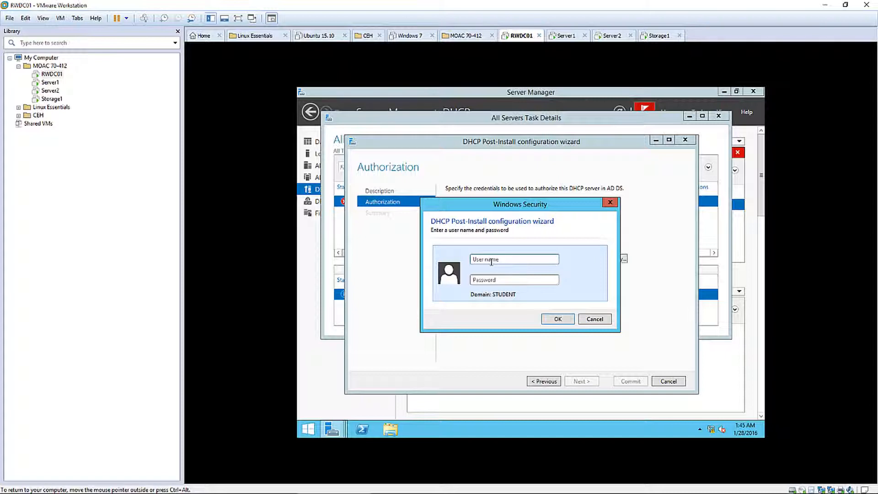
{"action": "type", "text": "administrator"}
{"action": "key", "text": "Tab"}
{"action": "type", "text": "Pa$$w0rd"}
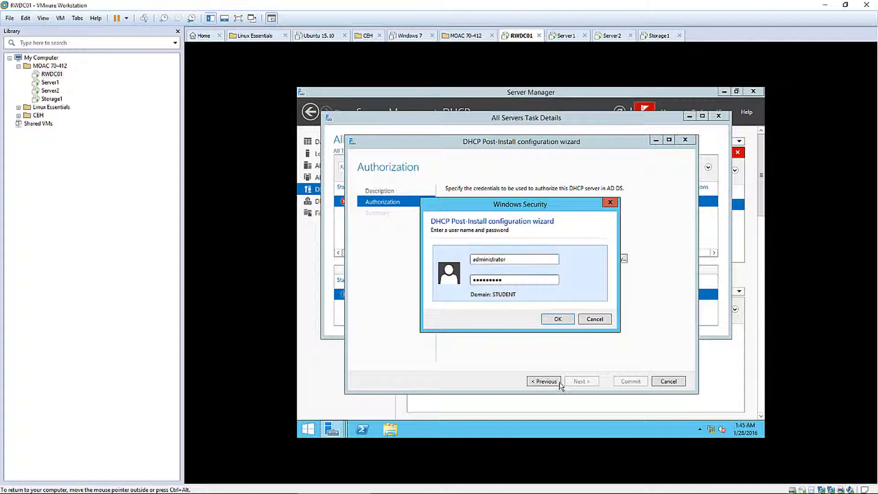
{"action": "left_click", "coordinate": [558, 318]}
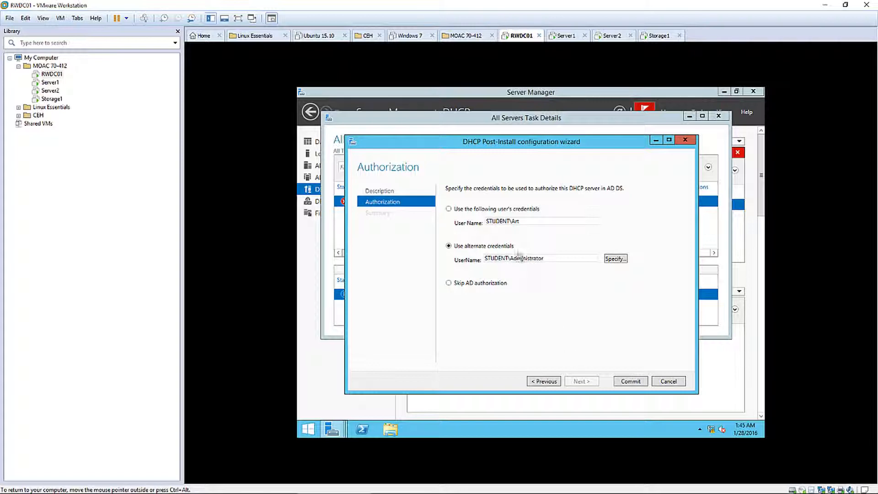
{"action": "left_click", "coordinate": [631, 381]}
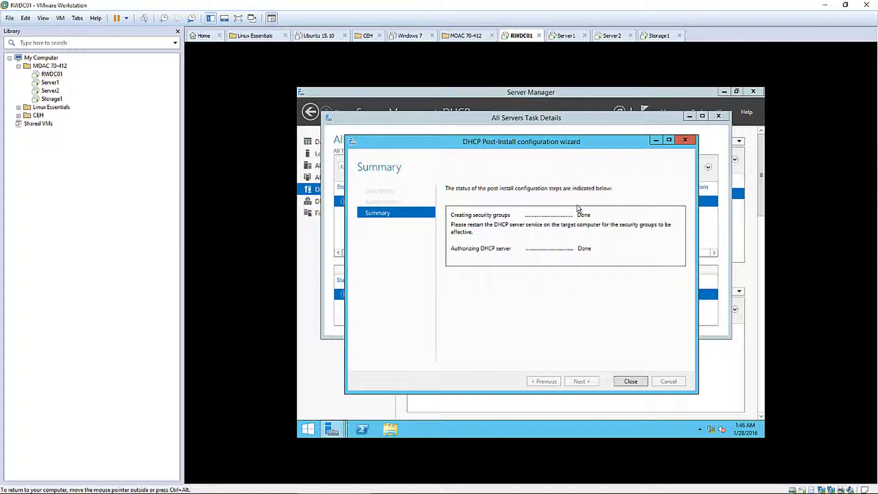
{"action": "left_click", "coordinate": [630, 381]}
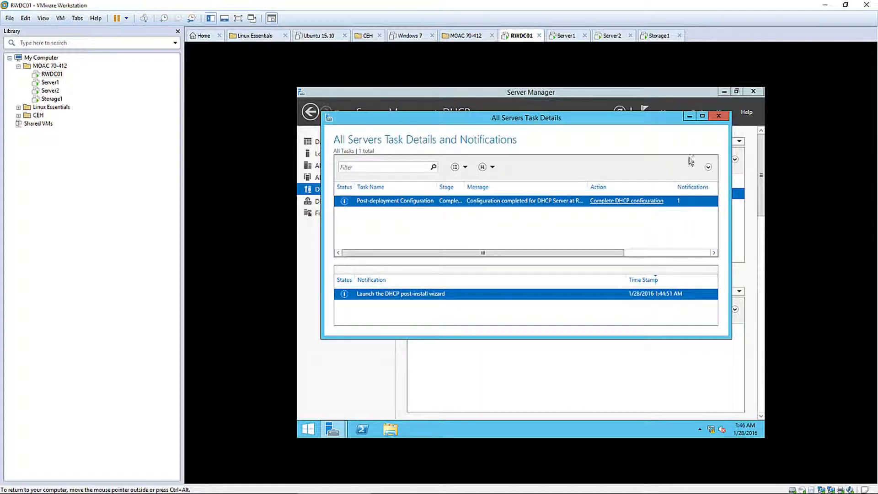
{"action": "left_click", "coordinate": [718, 116]}
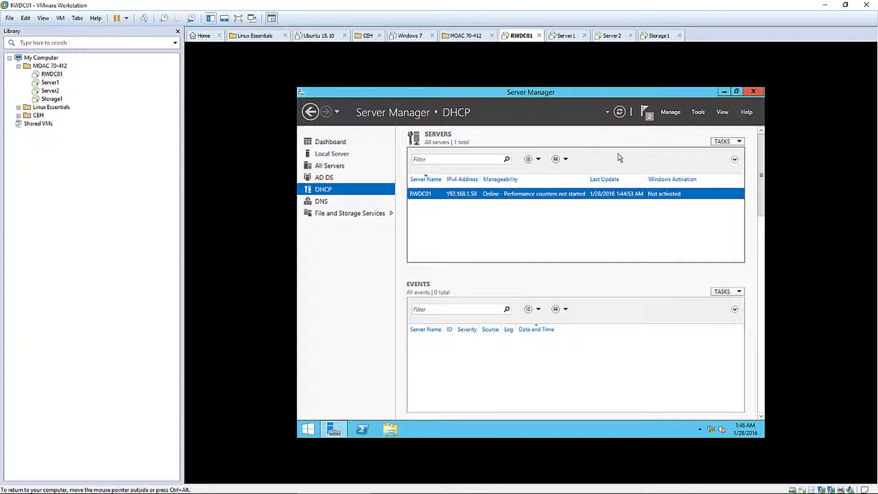
Launch the DHCP console from Server Manager's Tools menu and maximize it
{"action": "left_click", "coordinate": [700, 113]}
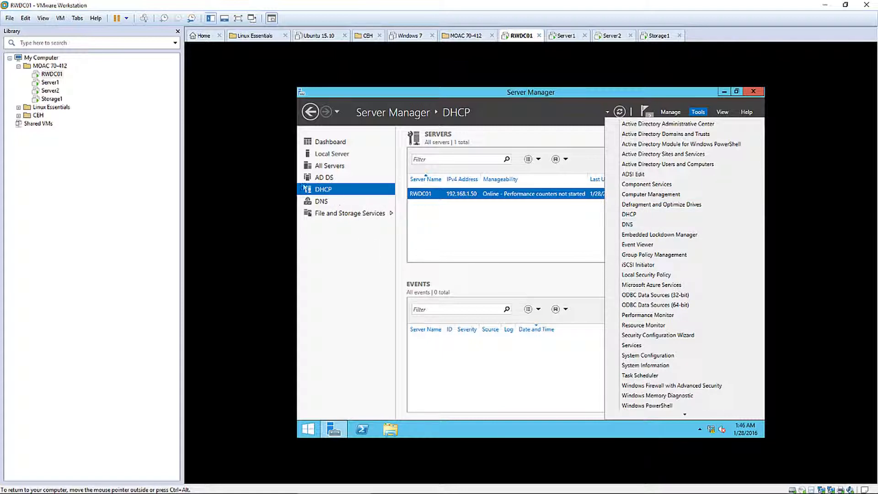
{"action": "left_click", "coordinate": [632, 216]}
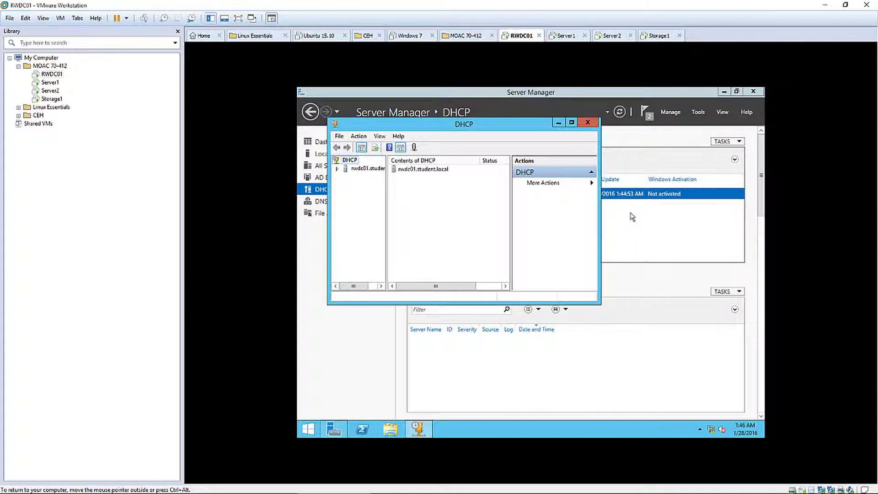
{"action": "left_click", "coordinate": [572, 123]}
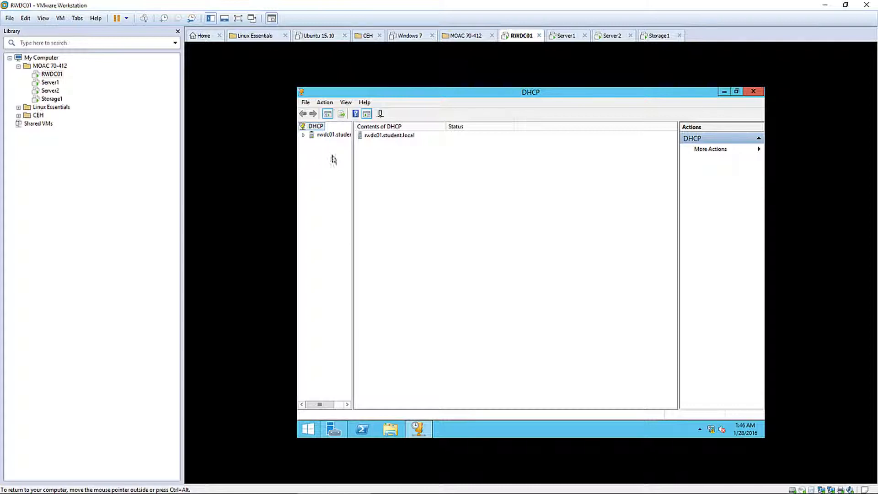
Expand rwdc01.student.local > IPv4 in the widened DHCP tree and start New Scope from IPv4
{"action": "left_click_drag", "start_coordinate": [352, 160], "coordinate": [402, 162]}
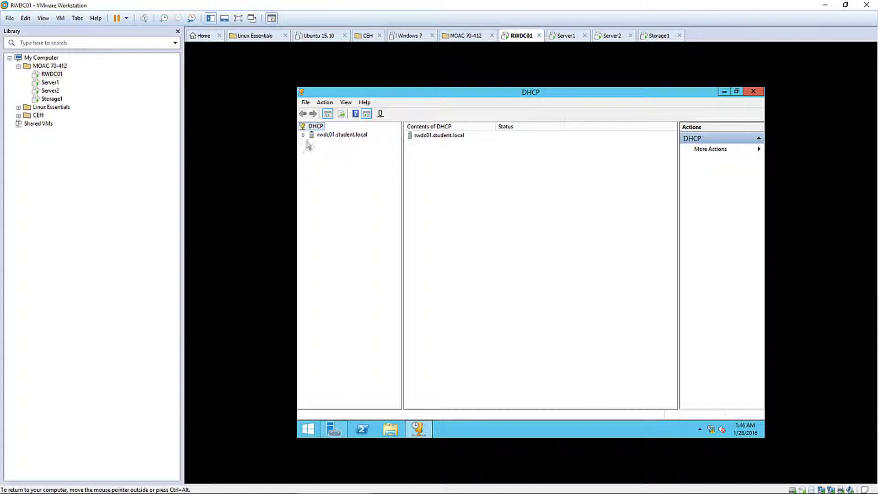
{"action": "left_click", "coordinate": [304, 136]}
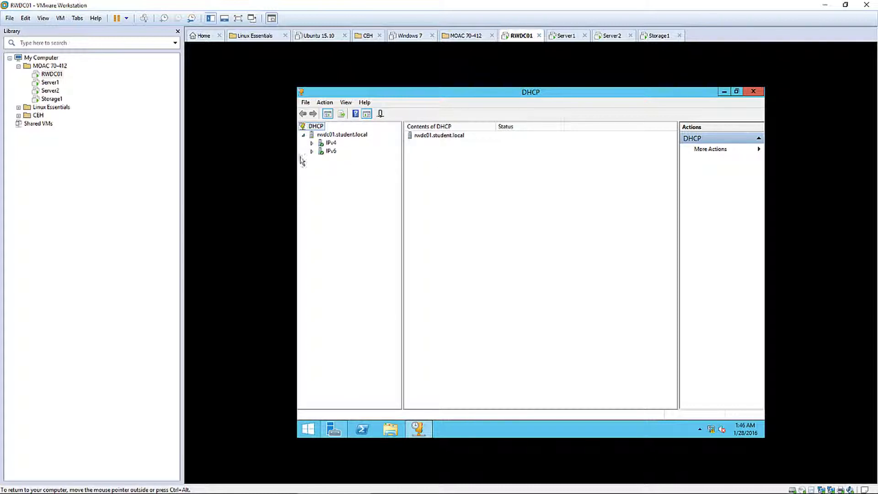
{"action": "double_click", "coordinate": [331, 143]}
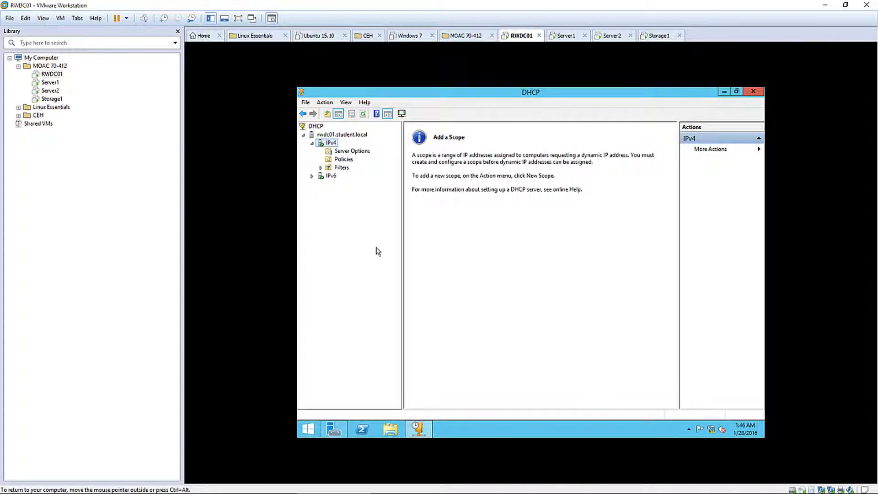
{"action": "right_click", "coordinate": [326, 144]}
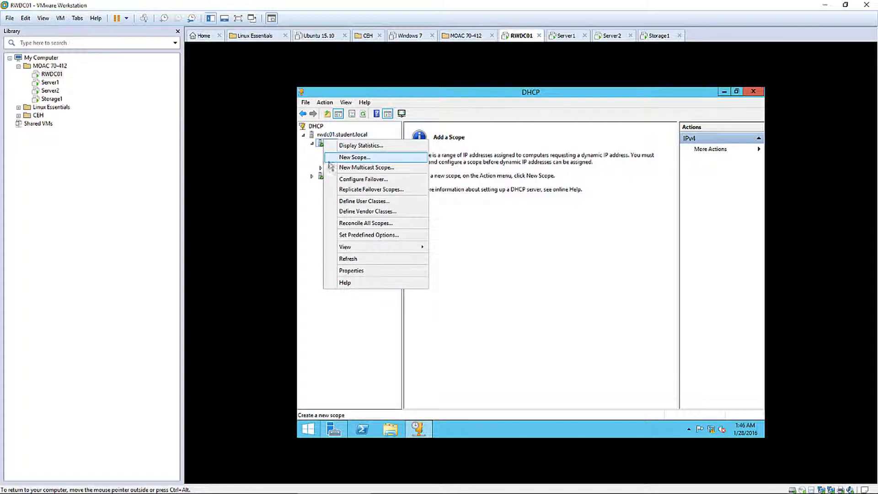
{"action": "left_click", "coordinate": [310, 245]}
{"action": "right_click", "coordinate": [333, 143]}
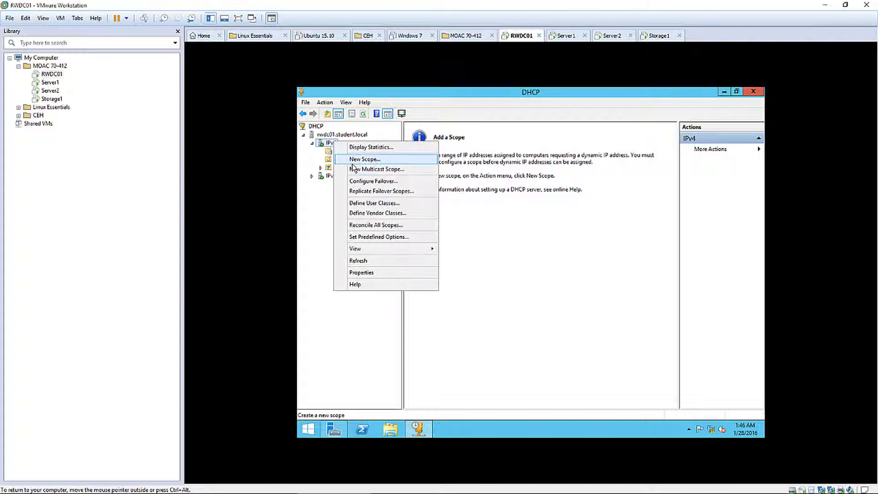
{"action": "left_click", "coordinate": [353, 161]}
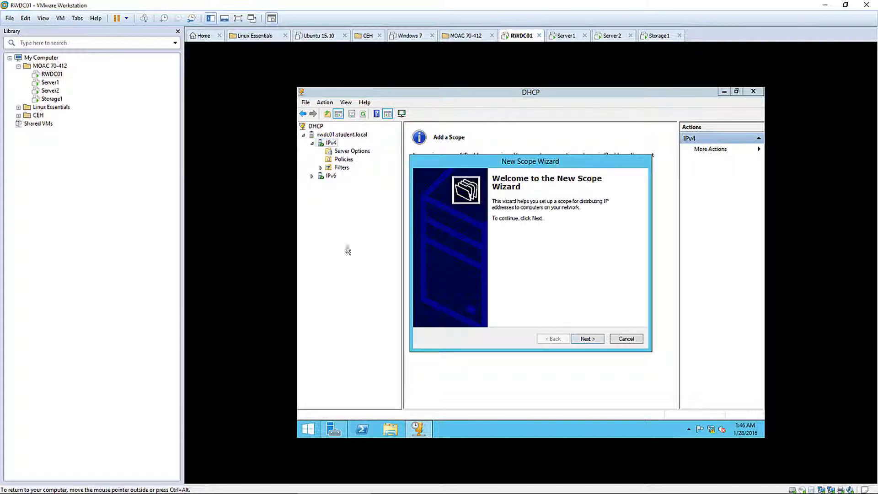
Name the scope and set its range to 192.168.1.30–192.168.1.40 with mask 255.255.255.0
{"action": "left_click", "coordinate": [583, 340]}
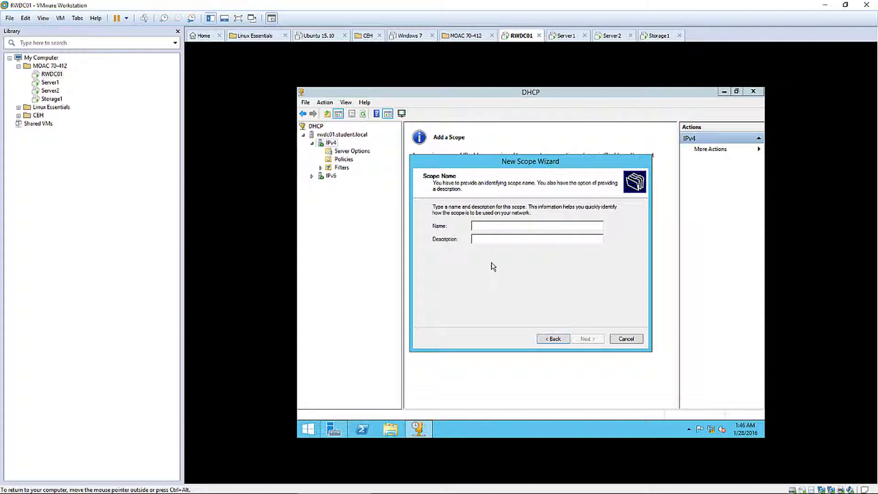
{"action": "type", "text": "Main Scope"}
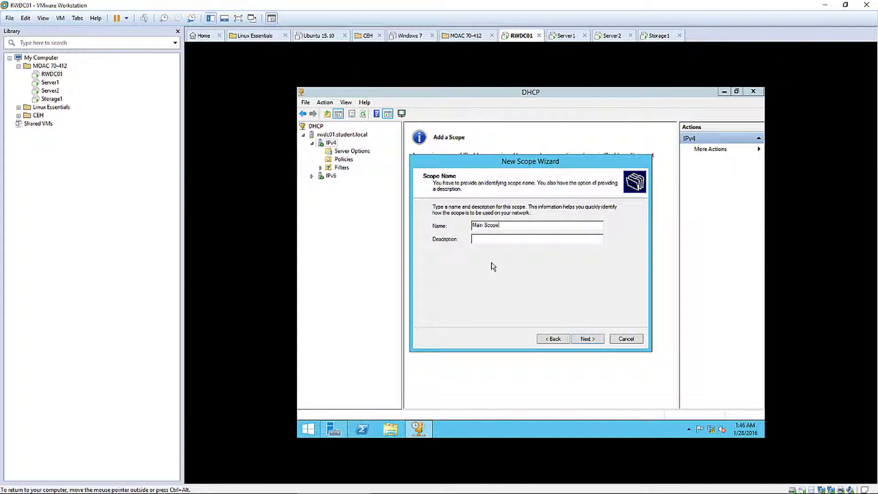
{"action": "left_click", "coordinate": [586, 339]}
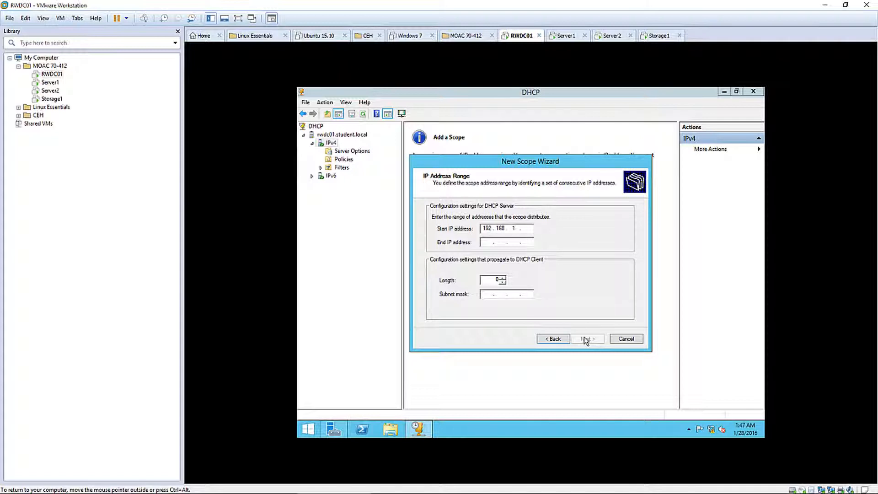
{"action": "left_click", "coordinate": [485, 243]}
{"action": "type", "text": "192.168.1.40"}
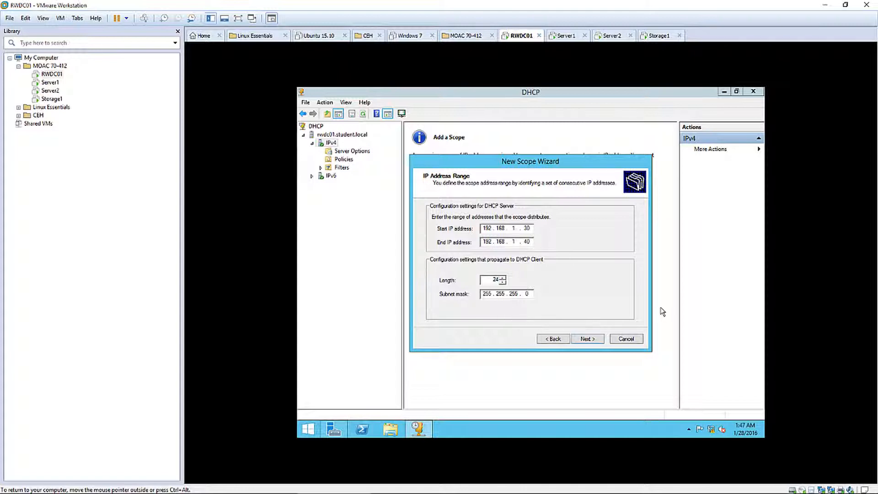
{"action": "left_click", "coordinate": [590, 338]}
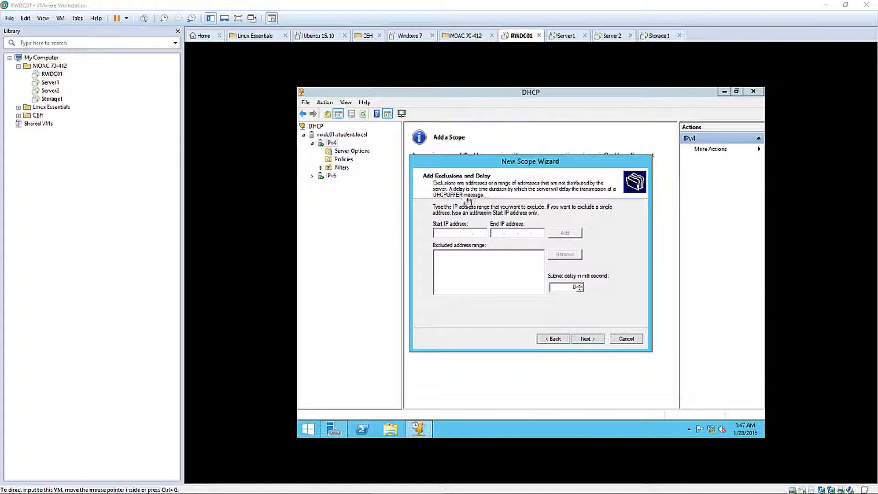
Add no exclusions, keep the default lease duration, and choose to configure DHCP options now
{"action": "left_click", "coordinate": [590, 339]}
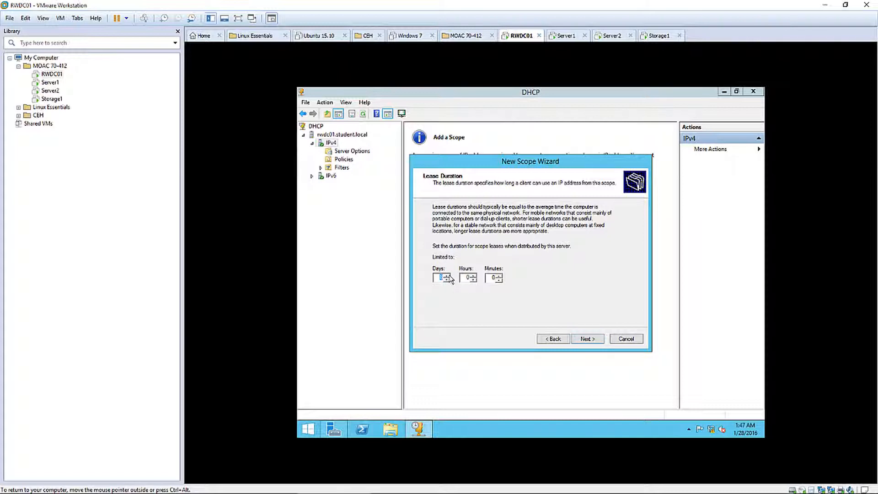
{"action": "left_click", "coordinate": [586, 340]}
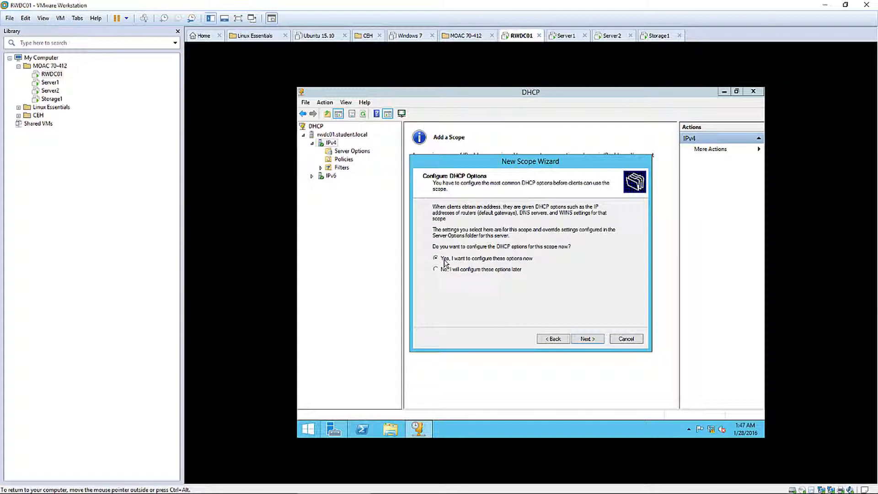
{"action": "left_click", "coordinate": [585, 340]}
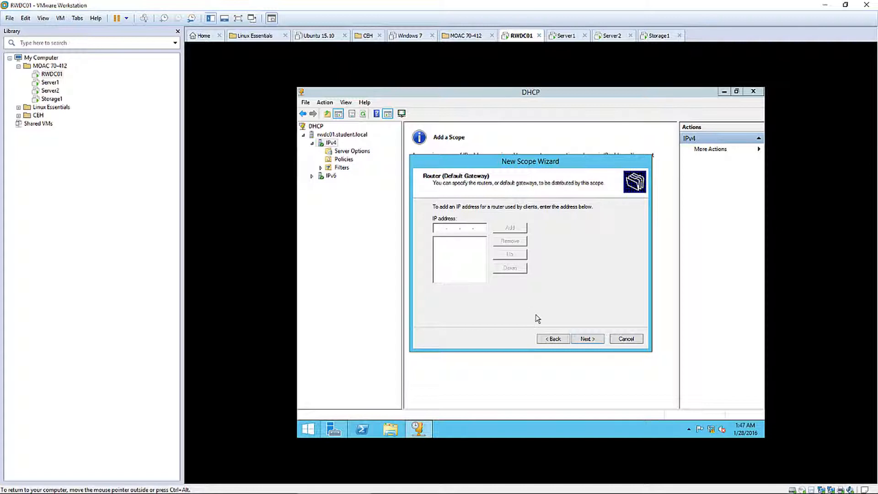
Skip the default gateway and resolve RWDC01.student.local (192.168.1.50) as the scope's DNS server
{"action": "left_click", "coordinate": [585, 339]}
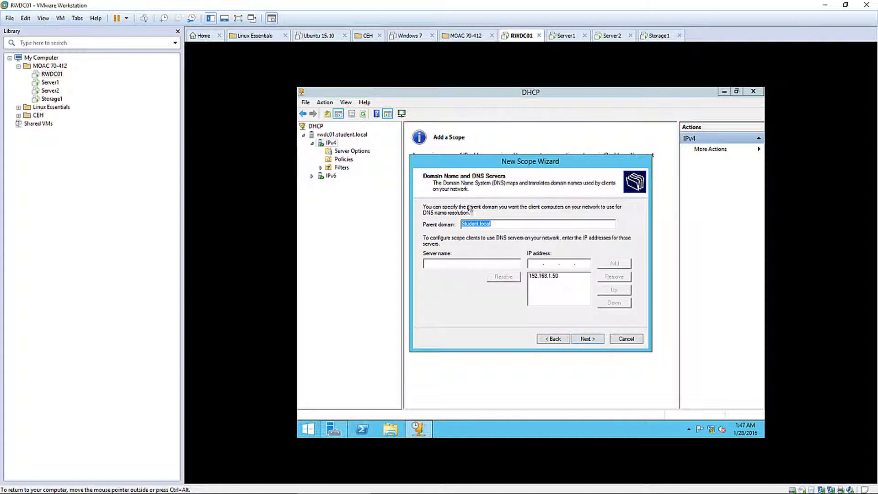
{"action": "left_click", "coordinate": [505, 227]}
{"action": "left_click_drag", "start_coordinate": [506, 226], "coordinate": [435, 253]}
{"action": "left_click", "coordinate": [445, 264]}
{"action": "type", "text": "RWDC01.student.local"}
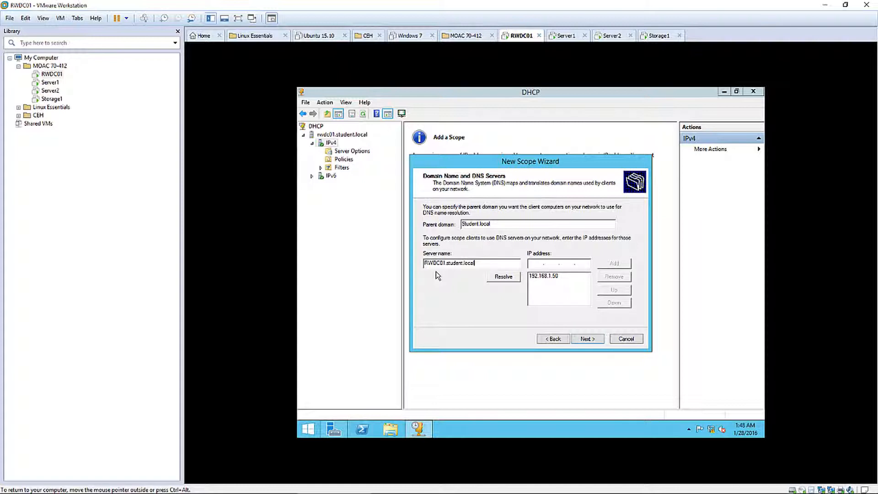
{"action": "key", "text": "Tab"}
{"action": "left_click", "coordinate": [505, 277]}
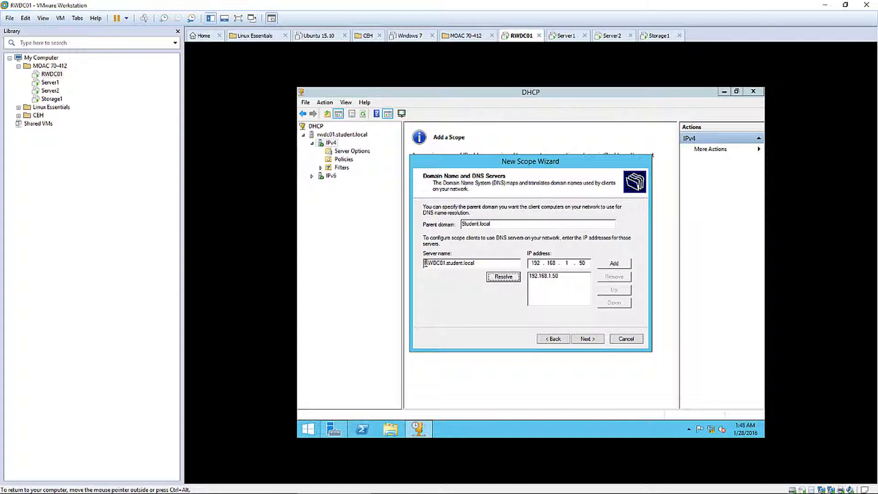
{"action": "left_click_drag", "start_coordinate": [425, 264], "coordinate": [407, 263]}
{"action": "left_click", "coordinate": [485, 264]}
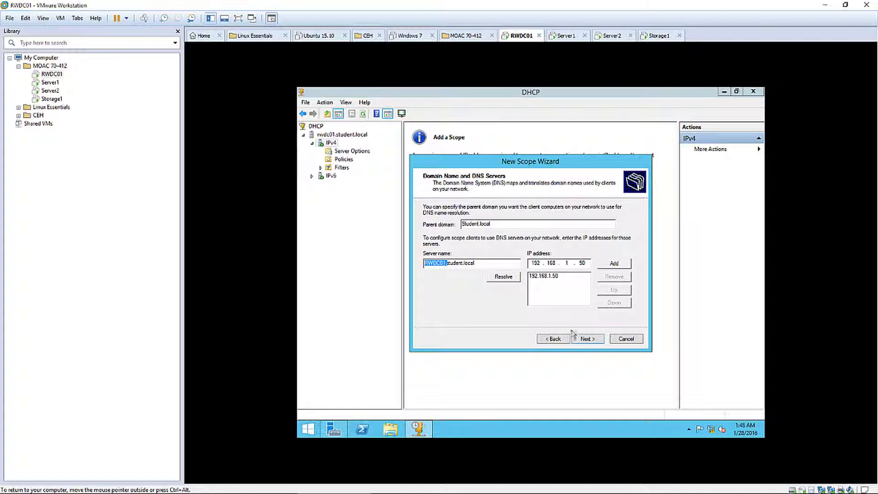
Skip WINS servers, activate Main Scope immediately, and finish the wizard
{"action": "left_click", "coordinate": [583, 341]}
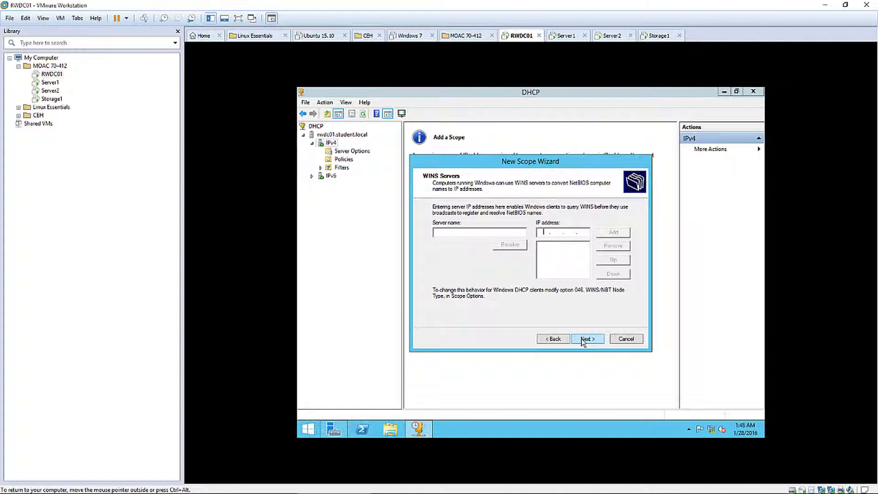
{"action": "left_click", "coordinate": [585, 338]}
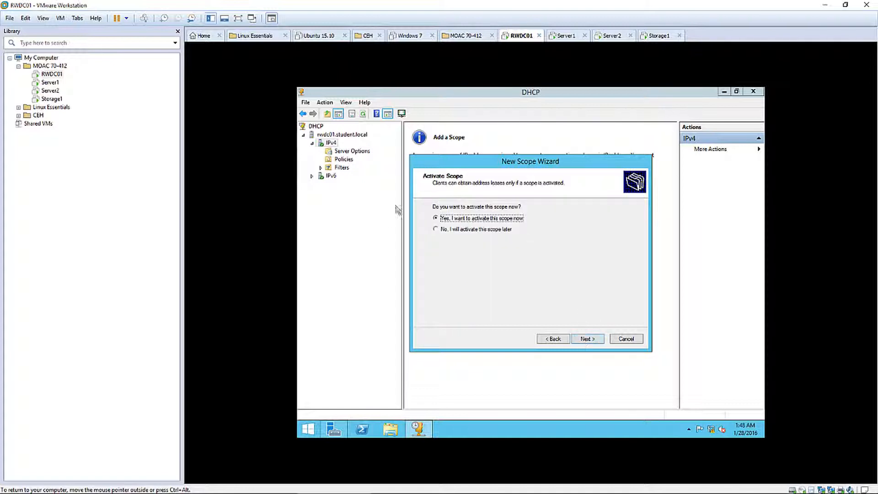
{"action": "left_click", "coordinate": [587, 339]}
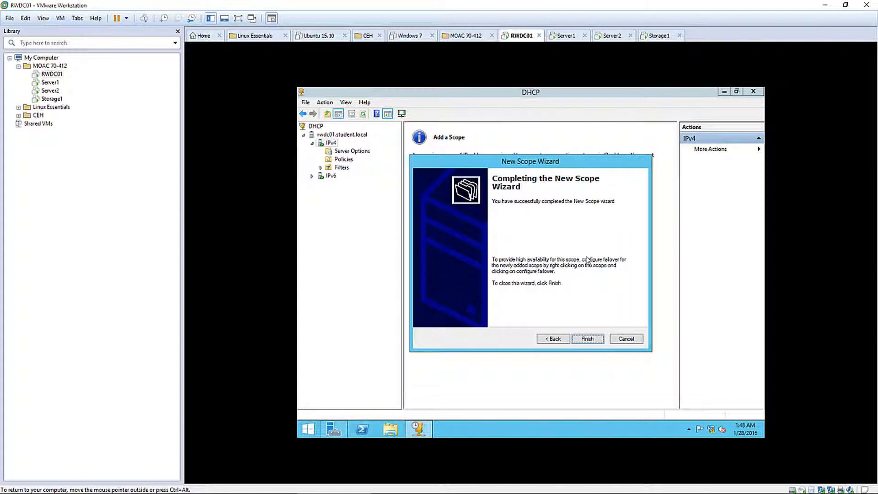
{"action": "left_click", "coordinate": [584, 344]}
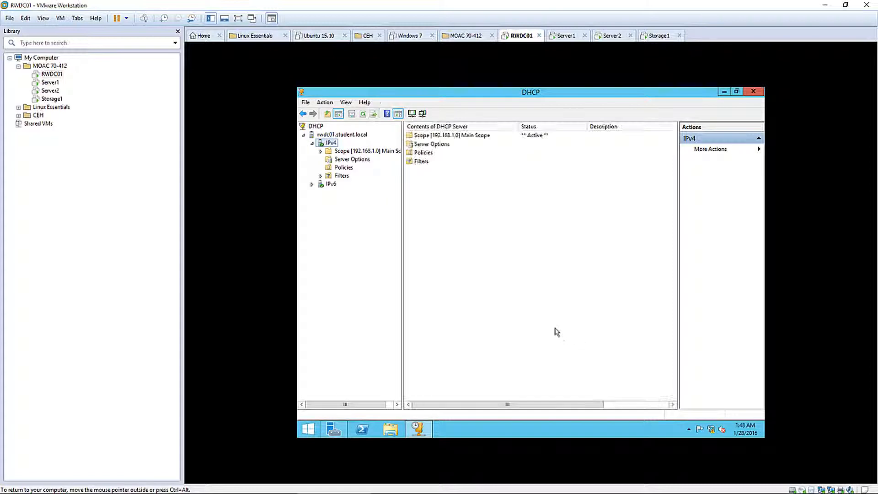
Unauthorize the rwdc01.student.local DHCP server, then close the DHCP console and Server Manager
{"action": "left_click", "coordinate": [465, 136]}
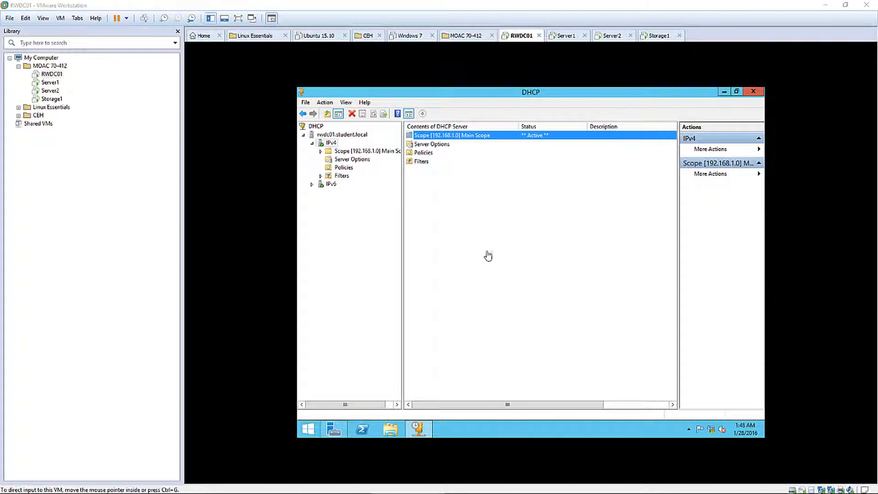
{"action": "left_click", "coordinate": [362, 231]}
{"action": "left_click", "coordinate": [312, 142]}
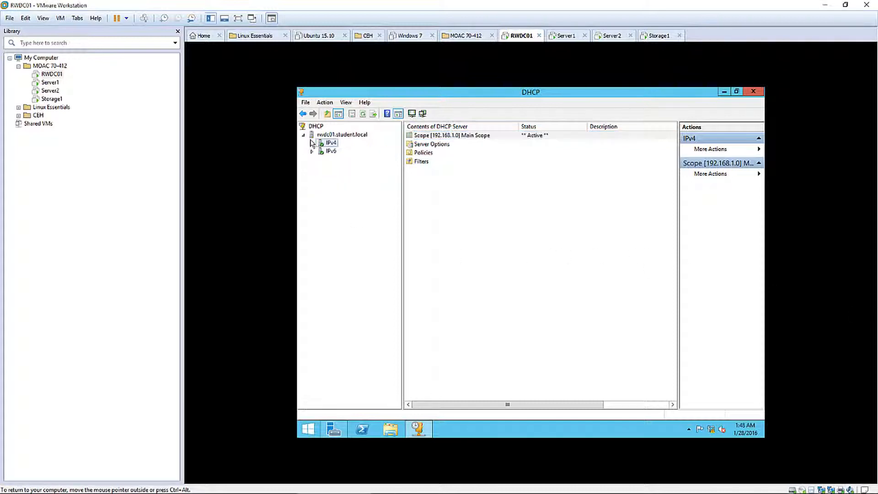
{"action": "left_click", "coordinate": [340, 137]}
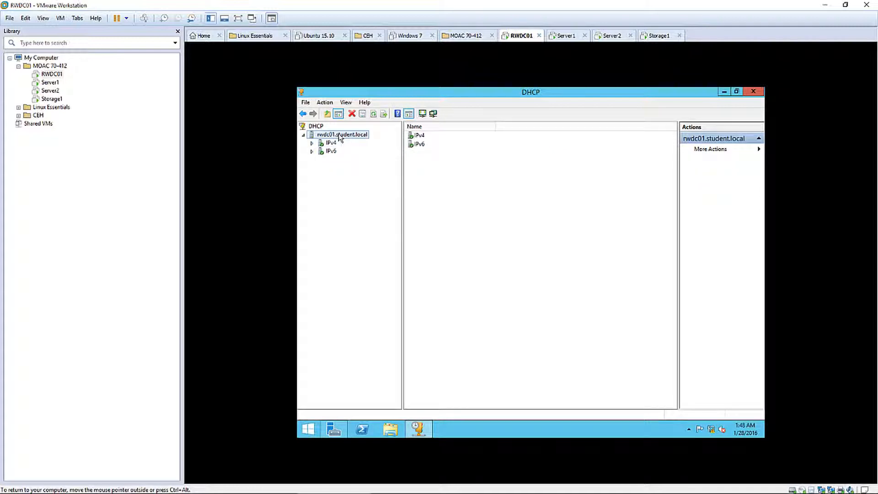
{"action": "right_click", "coordinate": [340, 136]}
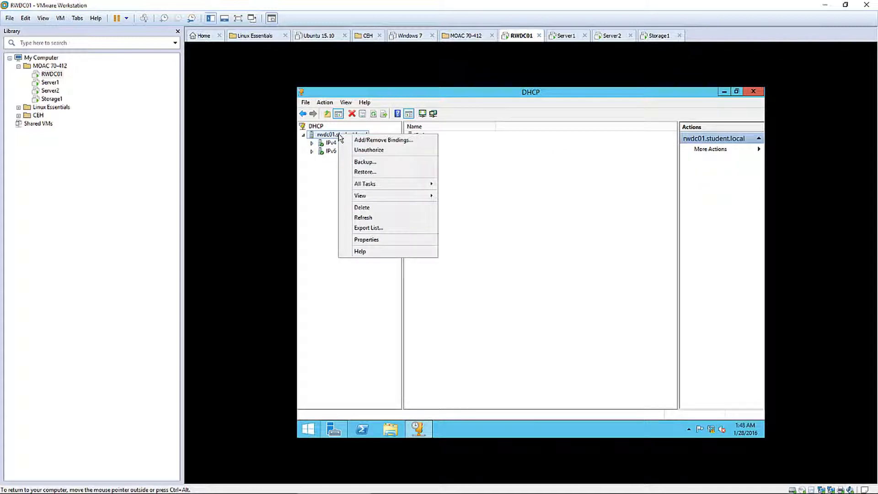
{"action": "left_click", "coordinate": [382, 152]}
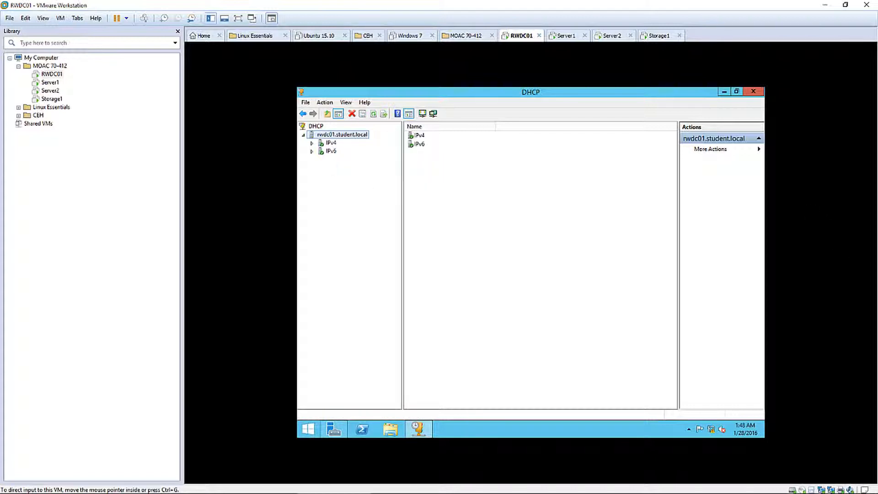
{"action": "left_click", "coordinate": [752, 91]}
{"action": "left_click", "coordinate": [753, 91]}
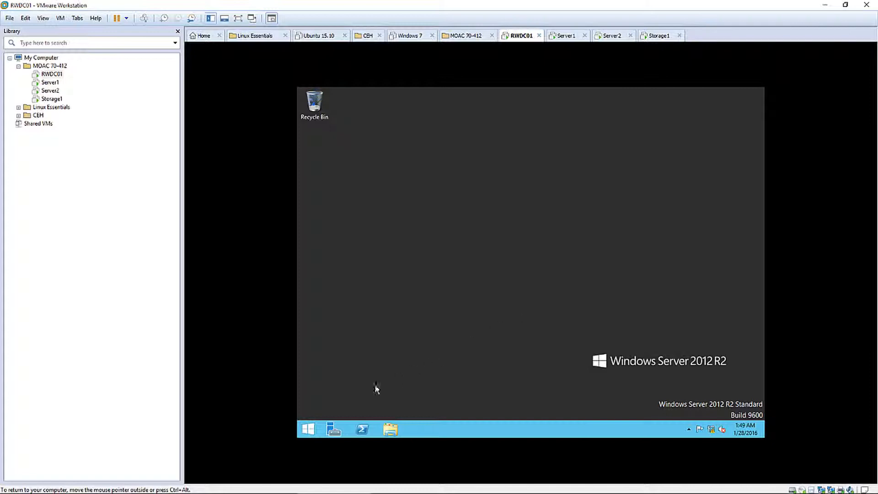
Create a new folder named Software on RWDC01's Local Disk (C:)
{"action": "left_click", "coordinate": [387, 428]}
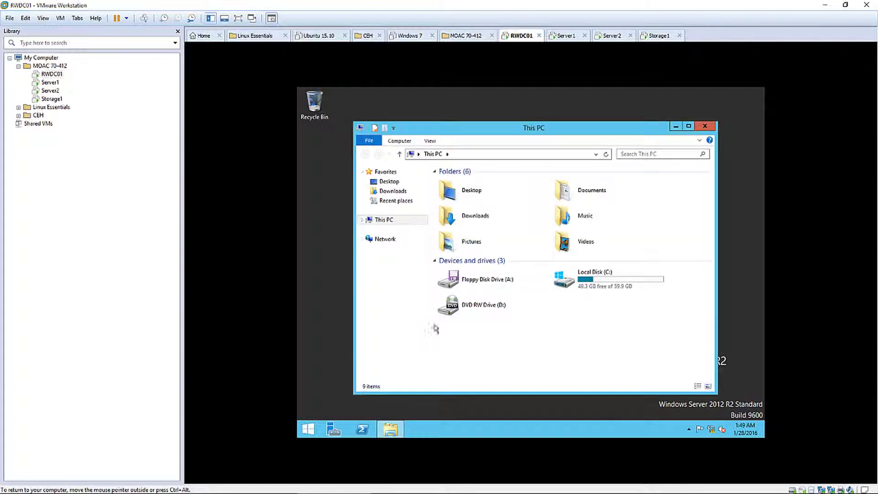
{"action": "double_click", "coordinate": [594, 288]}
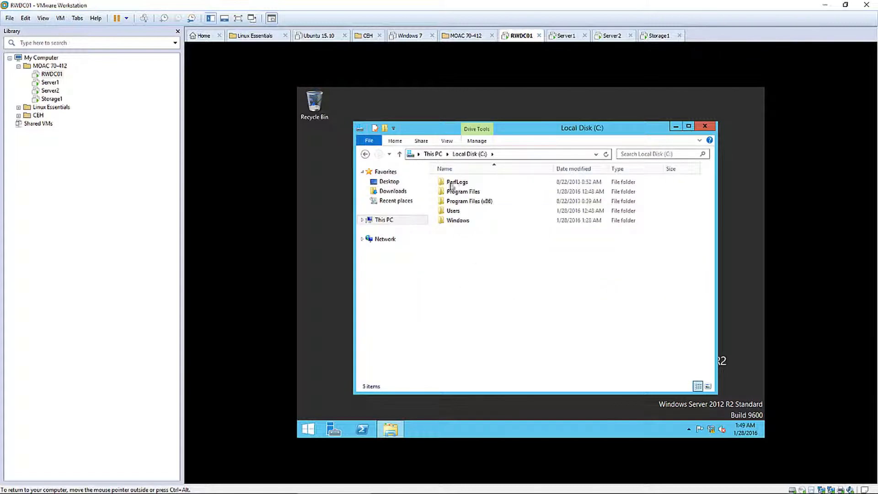
{"action": "right_click", "coordinate": [468, 273]}
{"action": "mouse_move", "coordinate": [498, 355]}
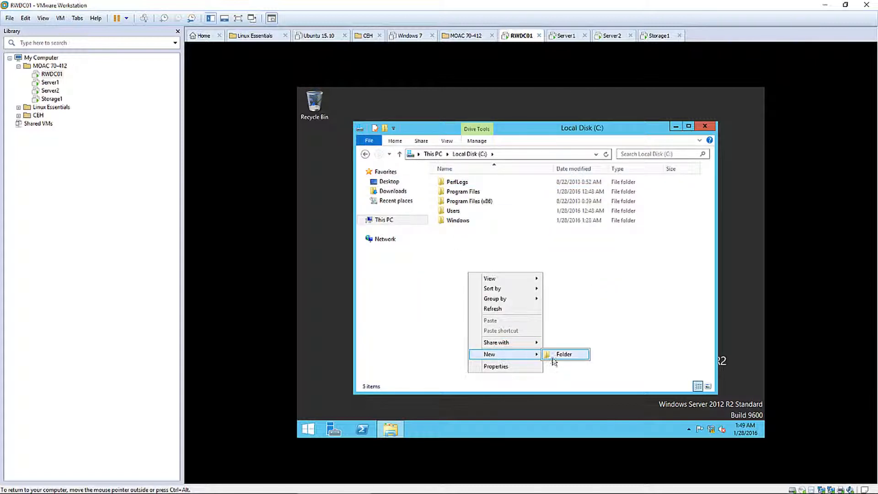
{"action": "left_click", "coordinate": [554, 357]}
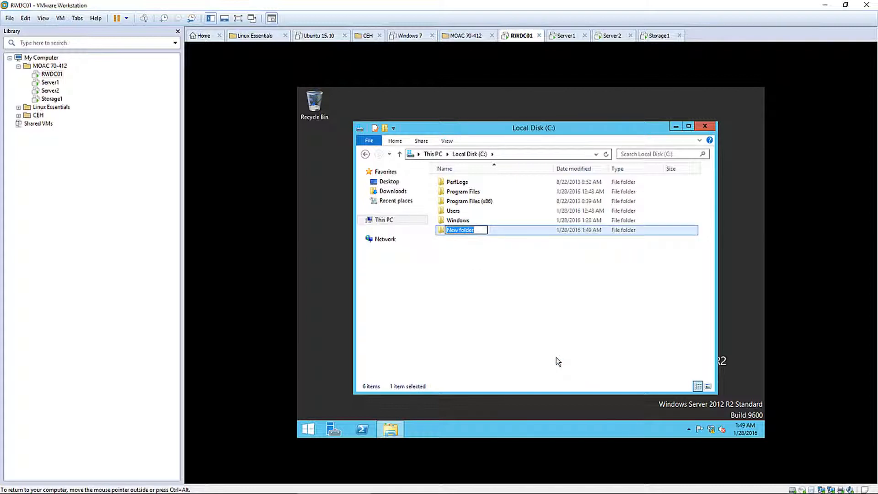
{"action": "type", "text": "Software"}
{"action": "left_click", "coordinate": [505, 315]}
Open the Software folder's Share with > Specific people sharing dialog
{"action": "right_click", "coordinate": [452, 230]}
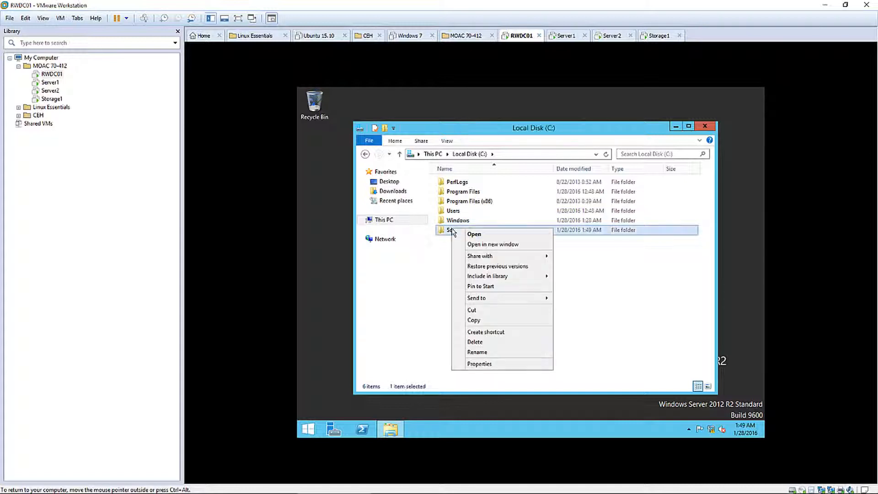
{"action": "mouse_move", "coordinate": [503, 256]}
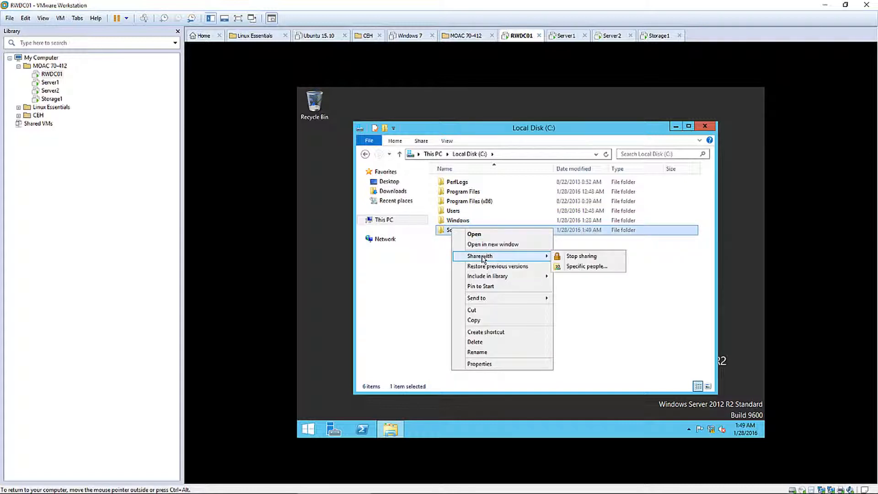
{"action": "left_click", "coordinate": [588, 267]}
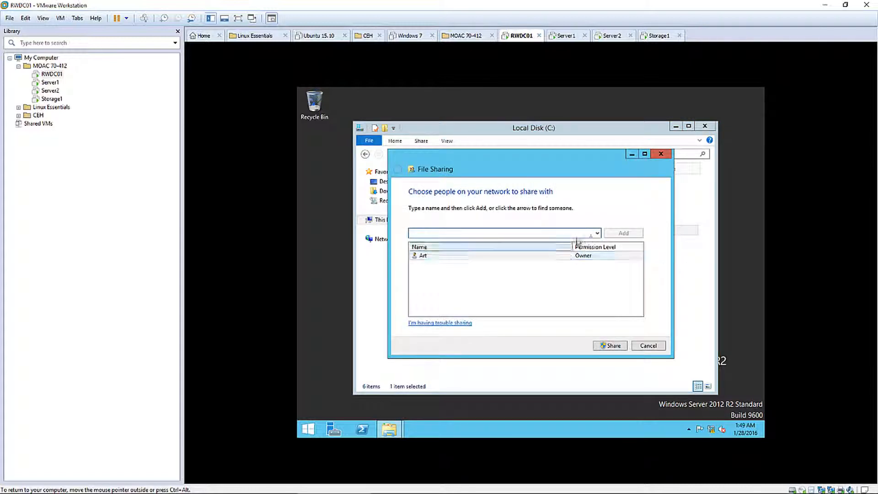
Add Everyone to the Software folder's sharing list with Read/Write permission
{"action": "left_click", "coordinate": [597, 233]}
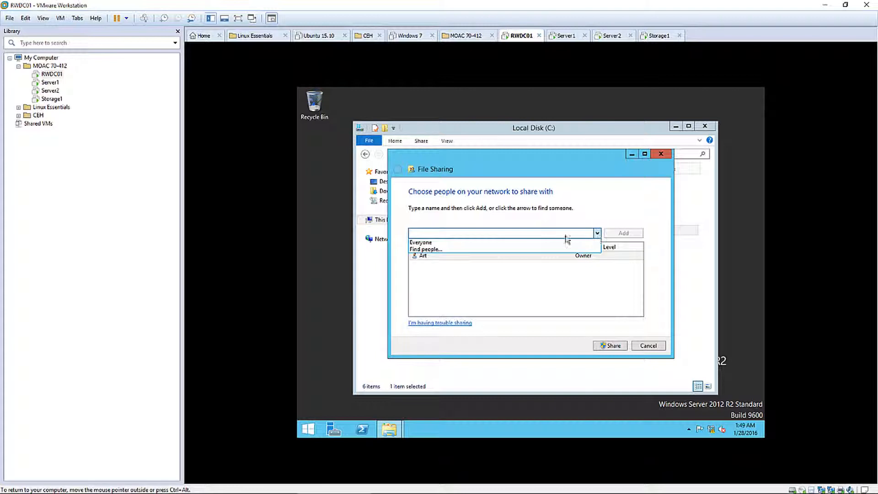
{"action": "left_click", "coordinate": [428, 245]}
{"action": "left_click", "coordinate": [624, 233]}
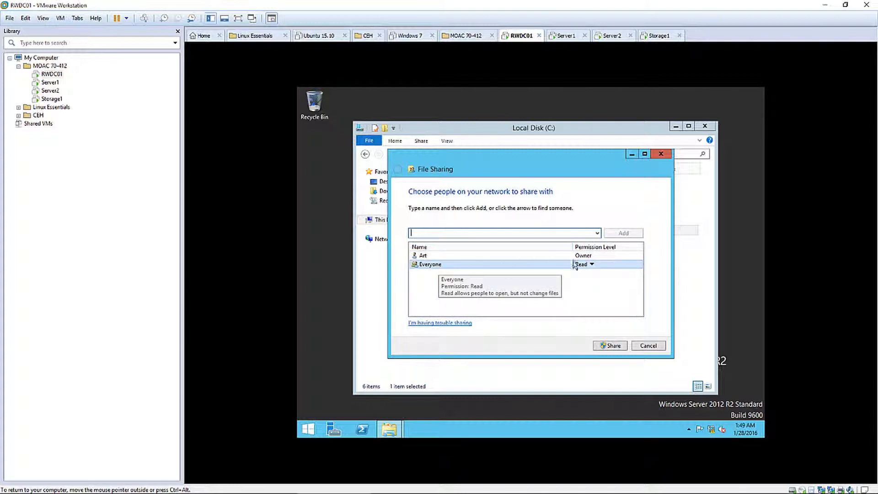
{"action": "left_click", "coordinate": [588, 267]}
{"action": "left_click", "coordinate": [613, 277]}
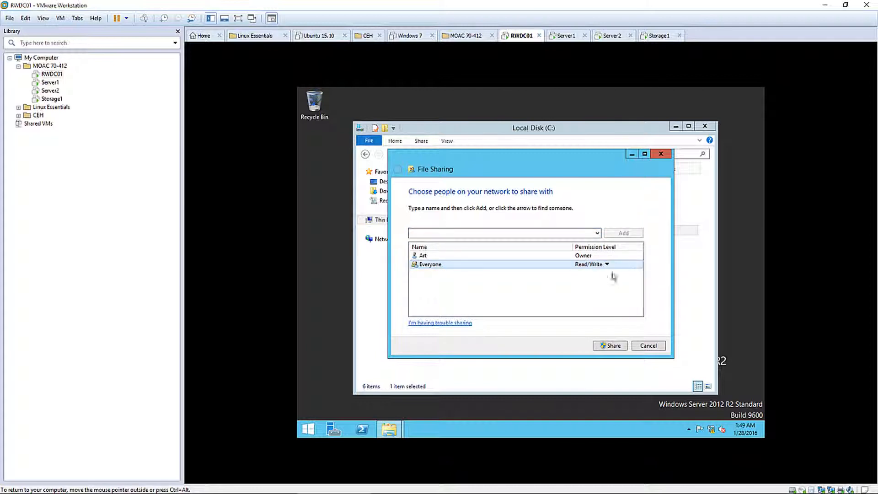
Share the folder as \\RWDC01\Software, close Explorer, and switch to the Server1 machine
{"action": "left_click", "coordinate": [609, 347]}
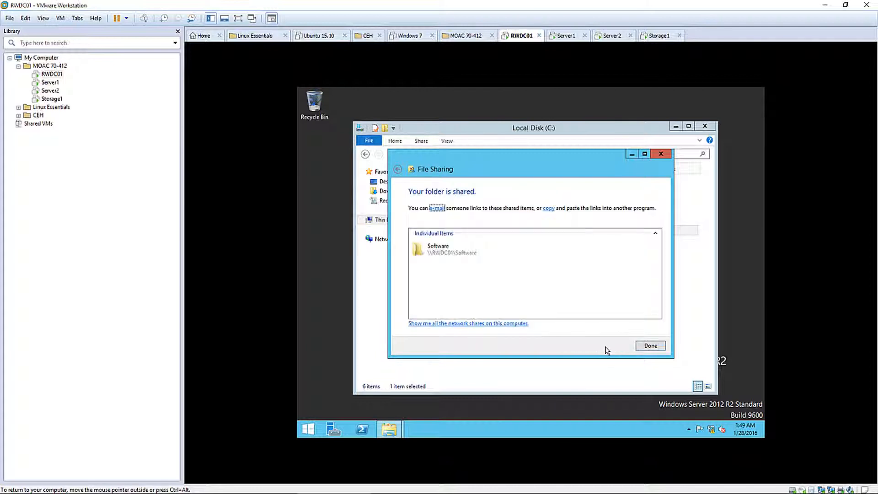
{"action": "left_click", "coordinate": [648, 347]}
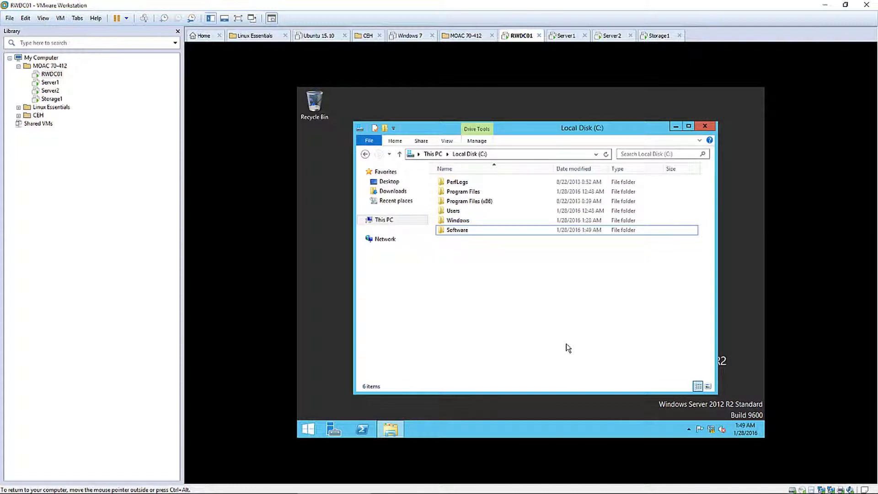
{"action": "left_click", "coordinate": [705, 129]}
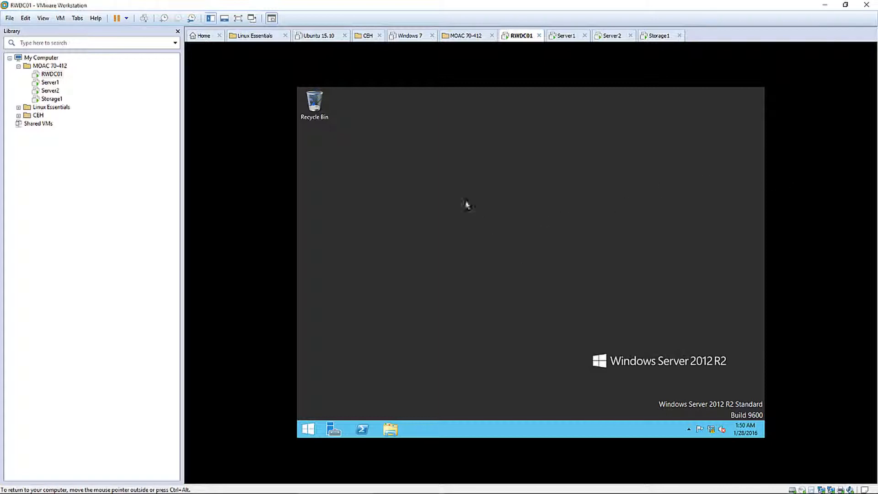
{"action": "left_click", "coordinate": [566, 36]}
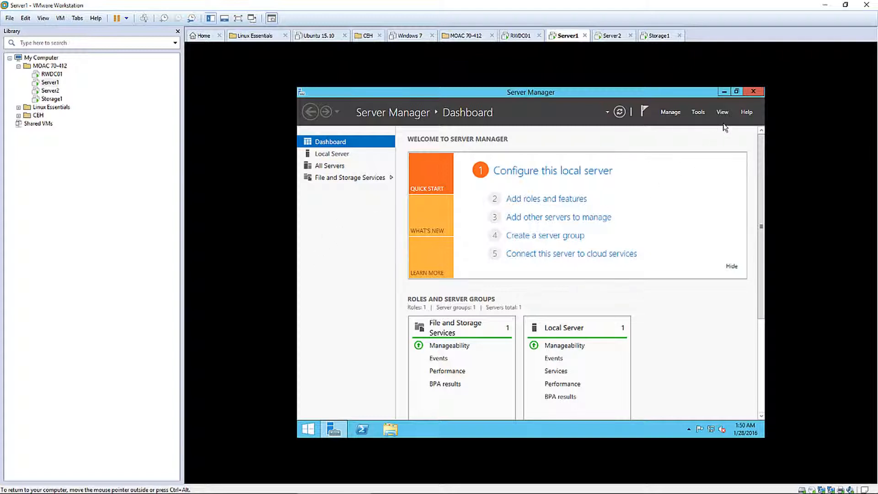
Open the IPv4 properties of Server1's Ethernet0 adapter from the Network and Sharing Center
{"action": "right_click", "coordinate": [305, 432]}
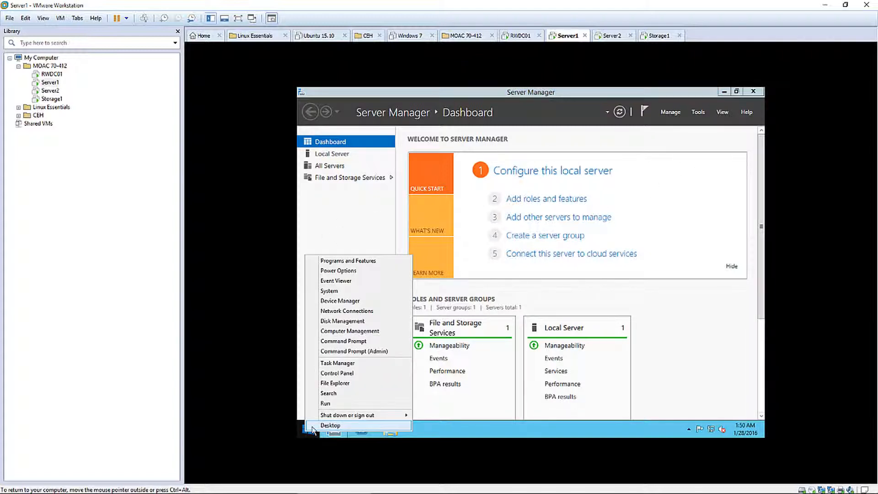
{"action": "left_click", "coordinate": [555, 424]}
{"action": "right_click", "coordinate": [715, 432]}
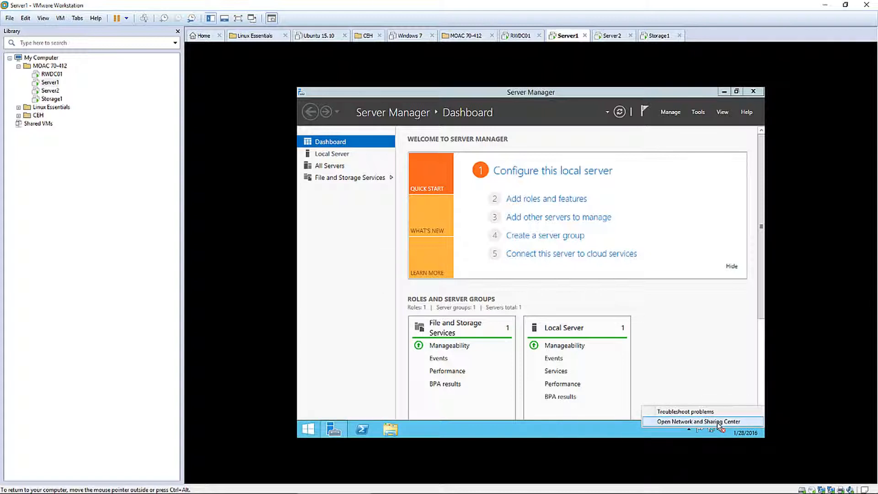
{"action": "left_click", "coordinate": [707, 419]}
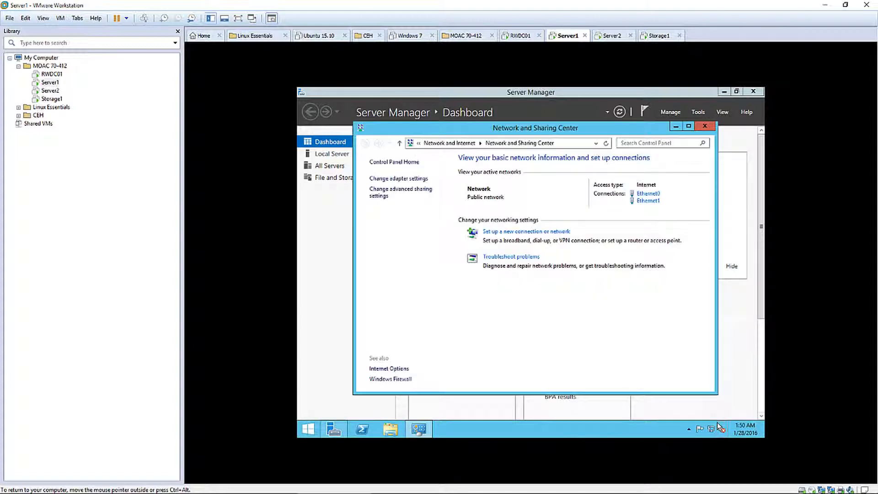
{"action": "left_click", "coordinate": [398, 178]}
{"action": "double_click", "coordinate": [438, 202]}
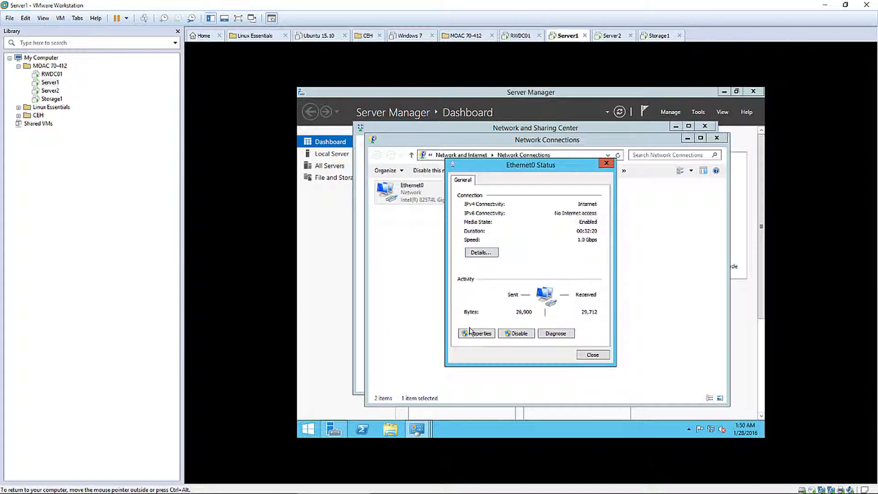
{"action": "left_click", "coordinate": [473, 334]}
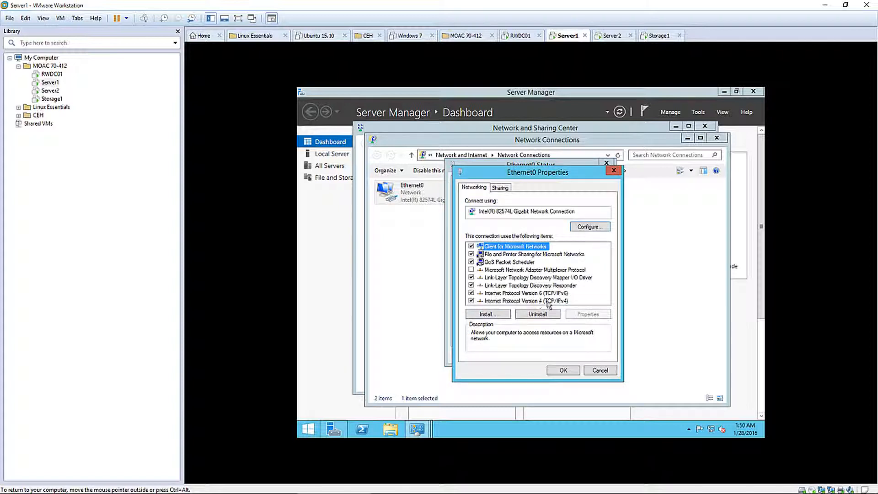
{"action": "double_click", "coordinate": [546, 300]}
Set static IP 192.168.1.60, mask 255.255.255.0, DNS 192.168.1.50, and close the network windows
{"action": "left_click", "coordinate": [522, 273]}
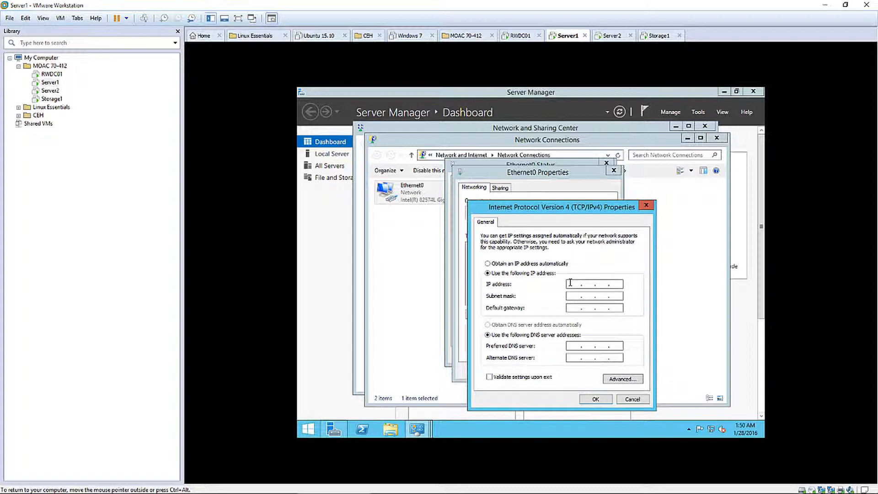
{"action": "type", "text": "192 . 168 . 1 . 60"}
{"action": "key", "text": "Tab"}
{"action": "left_click", "coordinate": [569, 346]}
{"action": "type", "text": "192 . 168"}
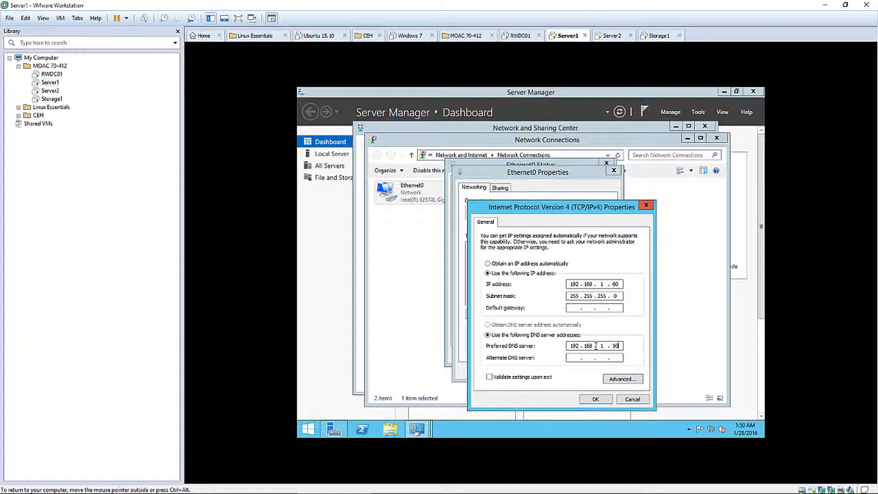
{"action": "left_click", "coordinate": [595, 399]}
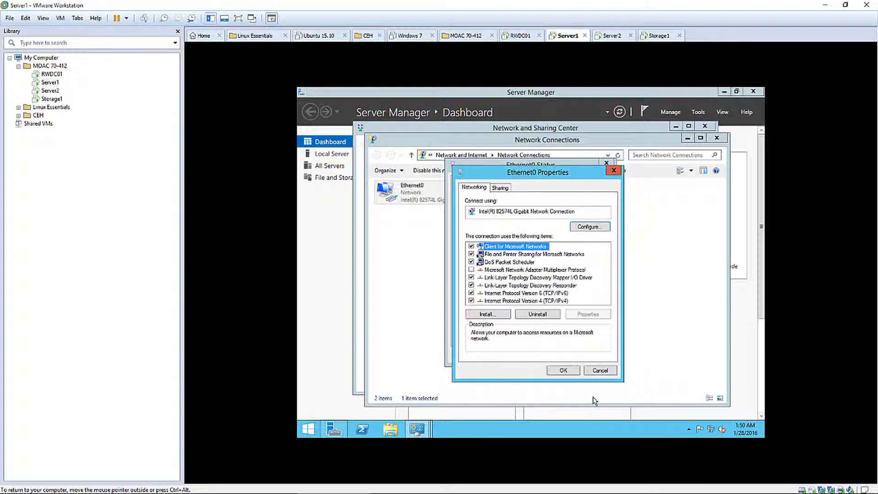
{"action": "left_click", "coordinate": [564, 370]}
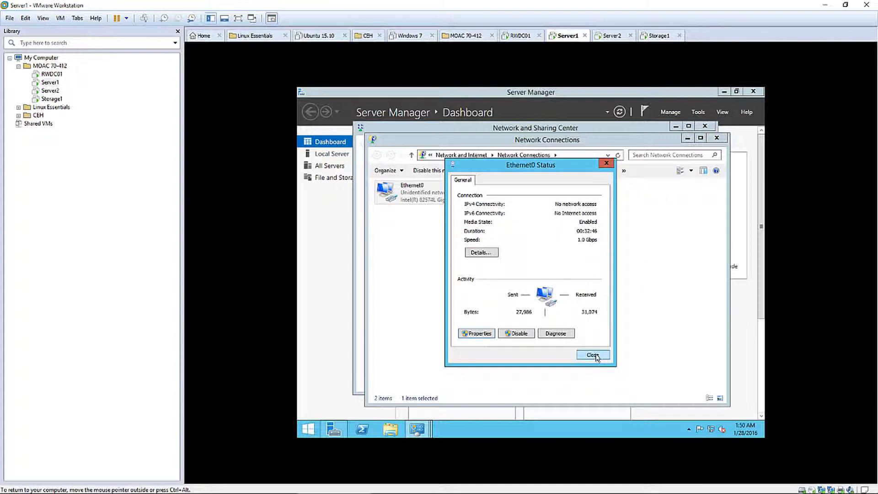
{"action": "left_click", "coordinate": [594, 355]}
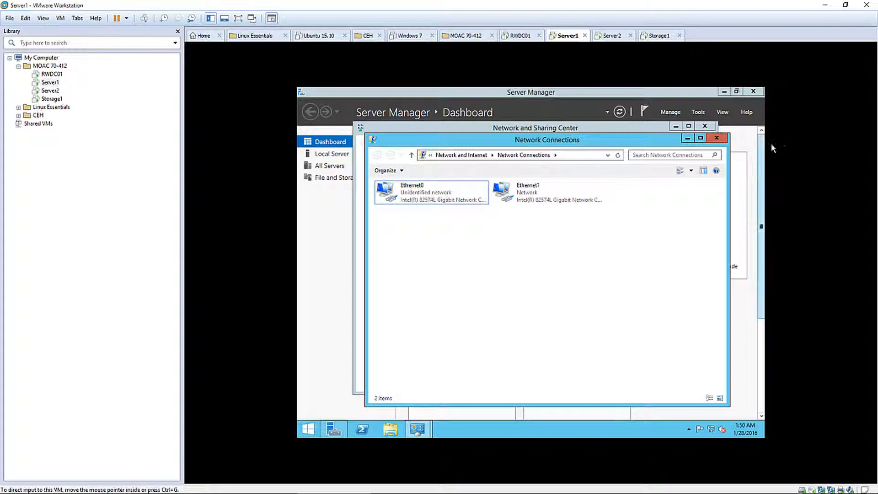
{"action": "left_click", "coordinate": [717, 138]}
Change the computer name to Server1 and set domain membership to student.local
{"action": "left_click", "coordinate": [705, 126]}
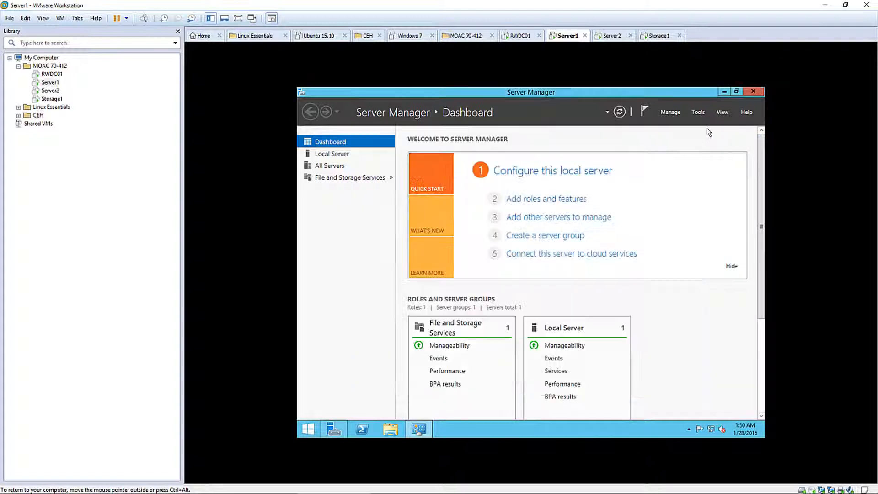
{"action": "left_click", "coordinate": [333, 154]}
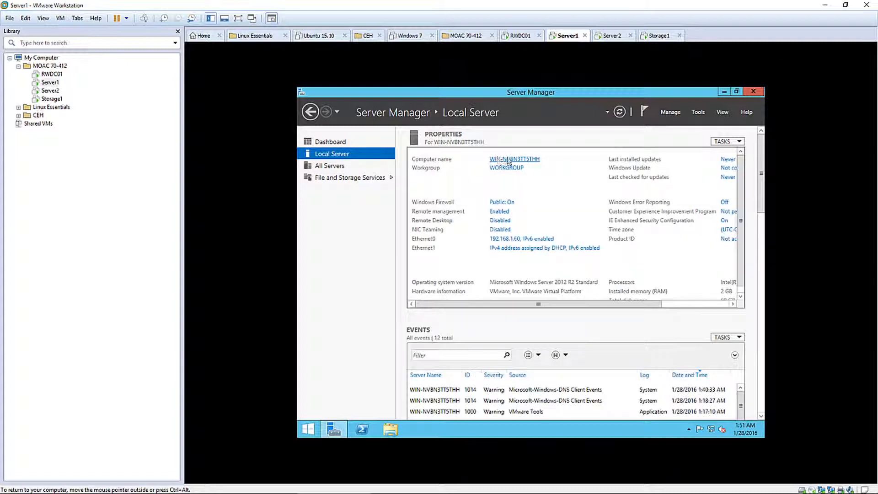
{"action": "left_click", "coordinate": [523, 160]}
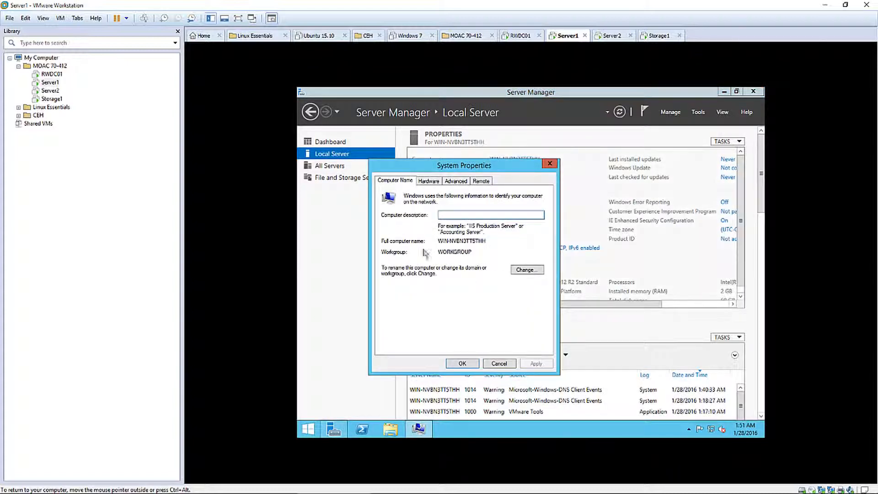
{"action": "left_click", "coordinate": [526, 270]}
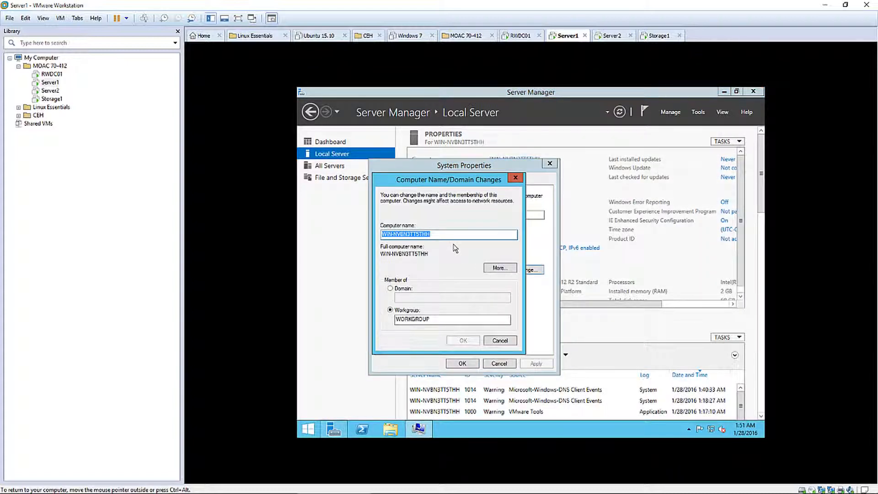
{"action": "type", "text": "Server1"}
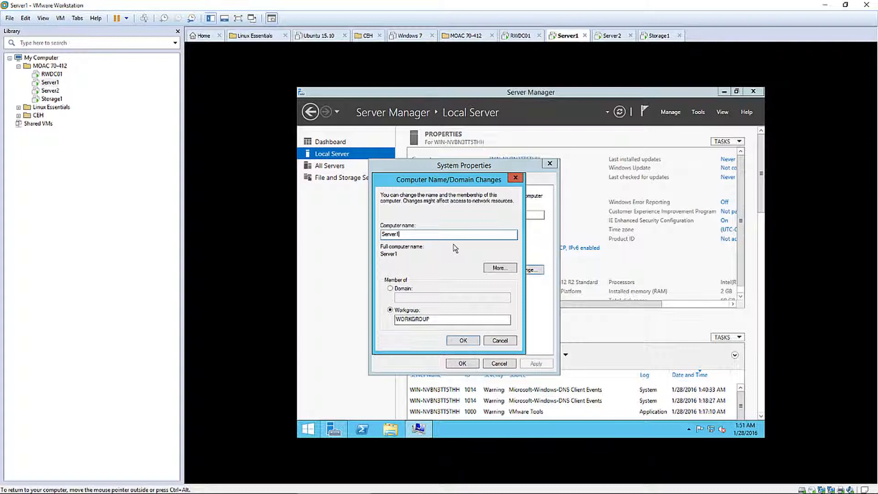
{"action": "left_click", "coordinate": [391, 288]}
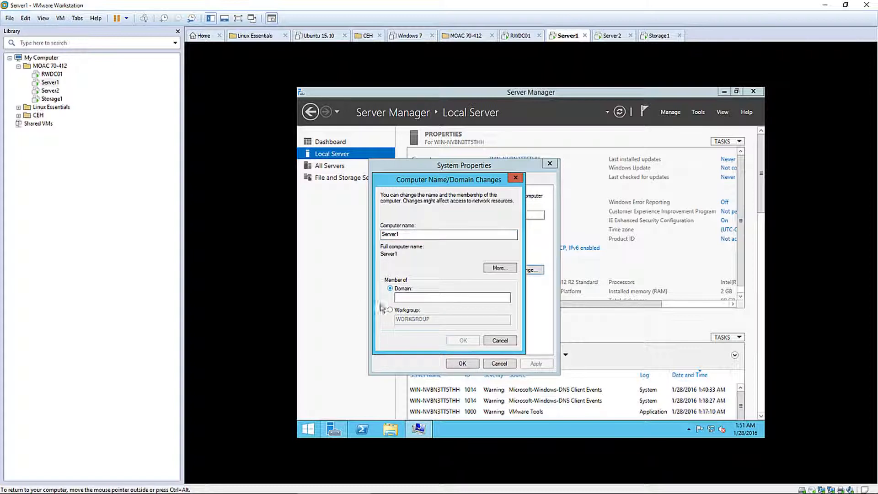
{"action": "left_click", "coordinate": [407, 298]}
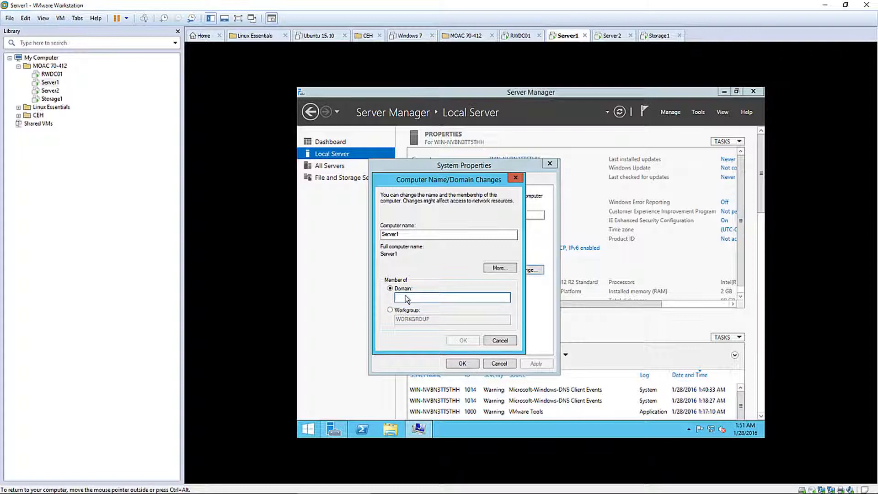
{"action": "type", "text": "a"}
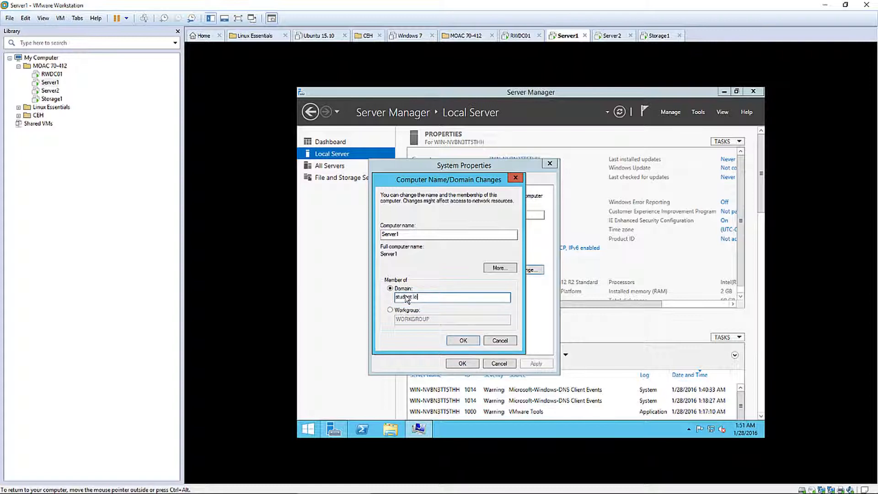
{"action": "type", "text": "tudent.local"}
{"action": "left_click", "coordinate": [463, 341]}
Enter domain administrator credentials to complete the join, then restart Server1
{"action": "key", "text": "Return"}
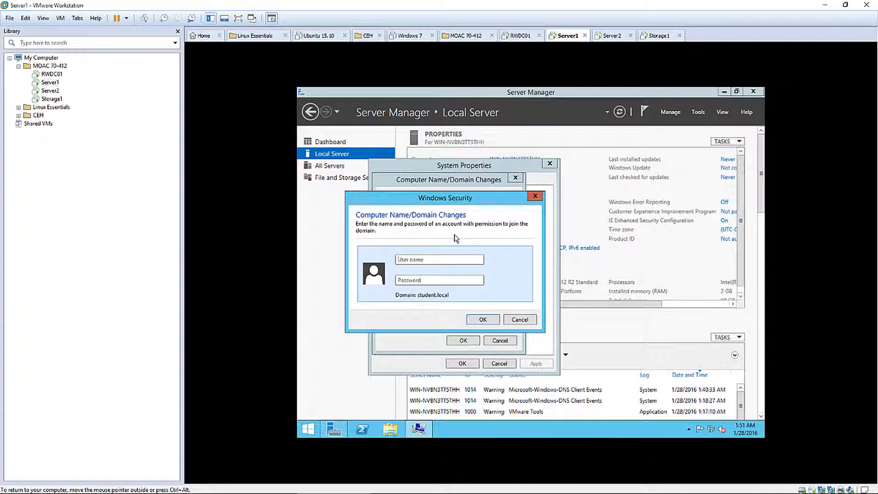
{"action": "type", "text": "adm"}
{"action": "type", "text": "Pa$$w0rd"}
{"action": "left_click", "coordinate": [483, 320]}
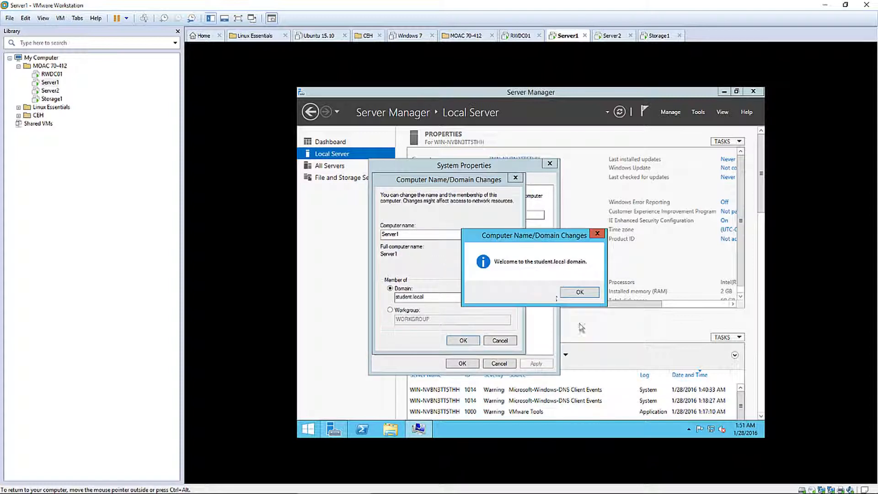
{"action": "left_click", "coordinate": [580, 293]}
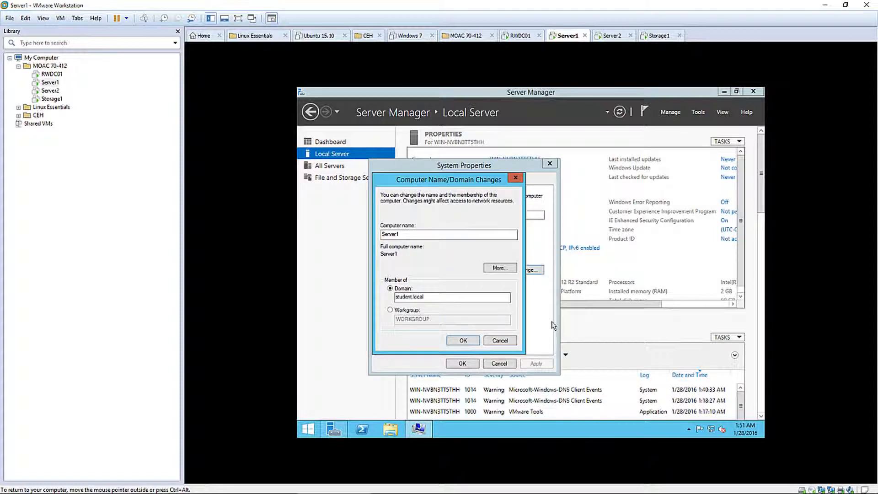
{"action": "left_click", "coordinate": [463, 341]}
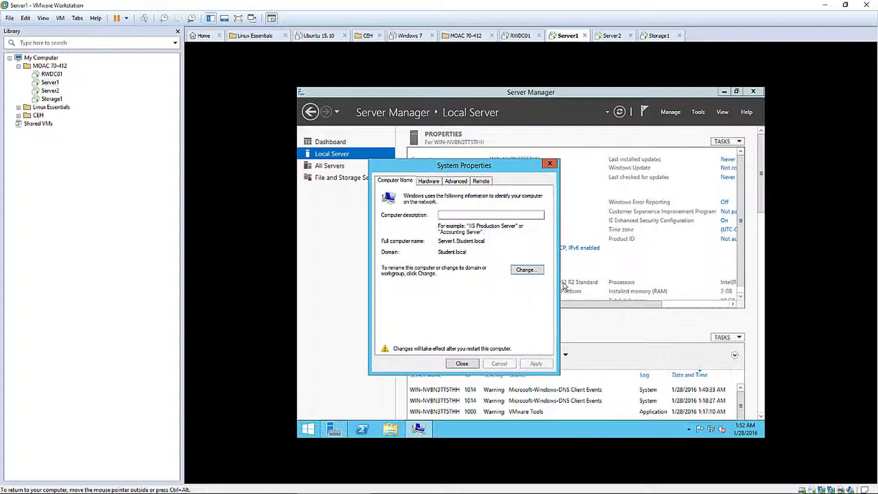
{"action": "left_click", "coordinate": [462, 363]}
{"action": "left_click", "coordinate": [533, 266]}
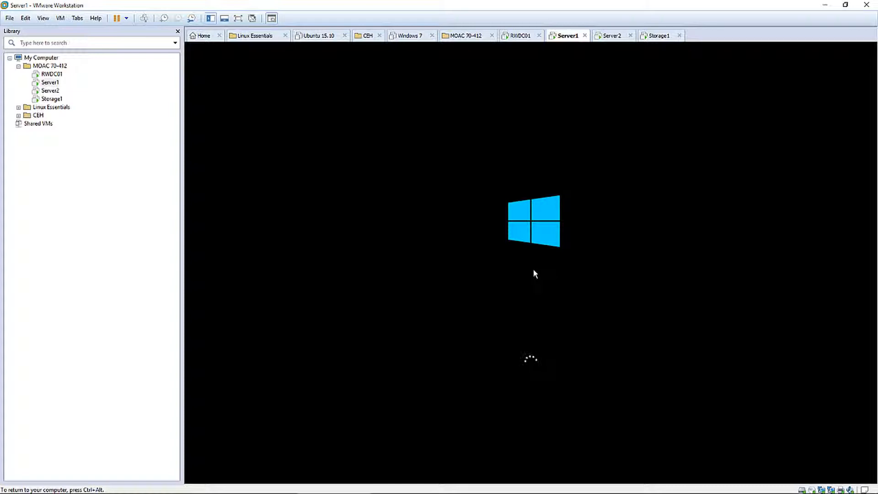
Sign in to Server1 with the administrator password and check the Local Server domain
{"action": "key", "text": "ctrl+alt"}
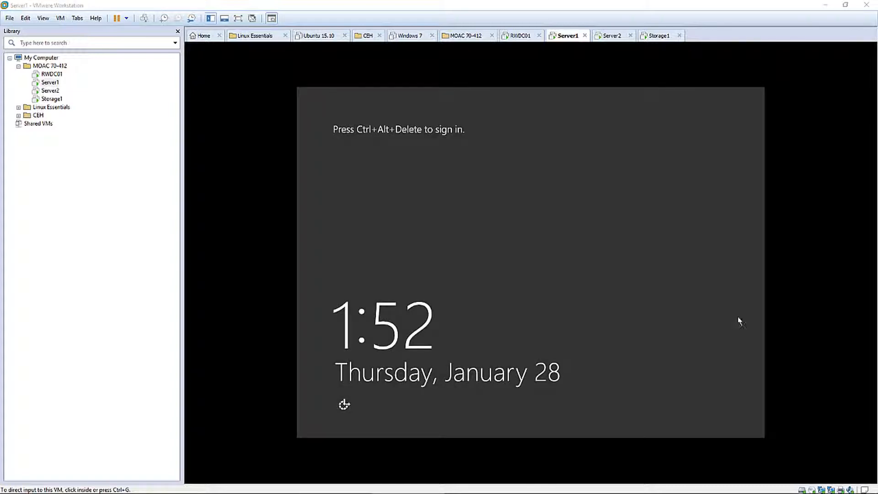
{"action": "left_click", "coordinate": [738, 319]}
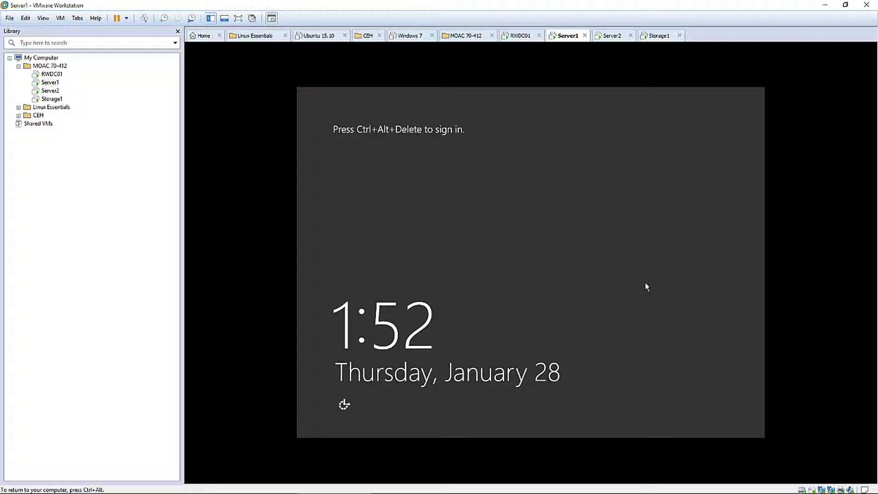
{"action": "key", "text": "ctrl+alt+Insert"}
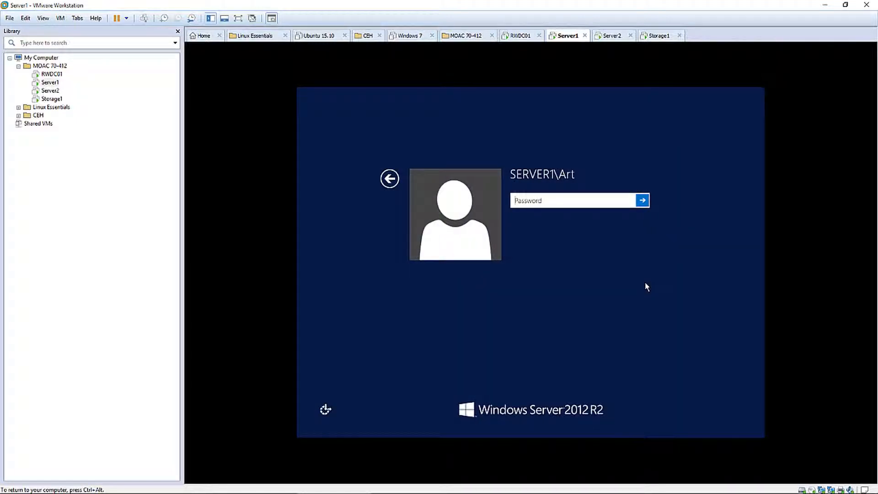
{"action": "type", "text": "Pa$$w0rd"}
{"action": "key", "text": "Return"}
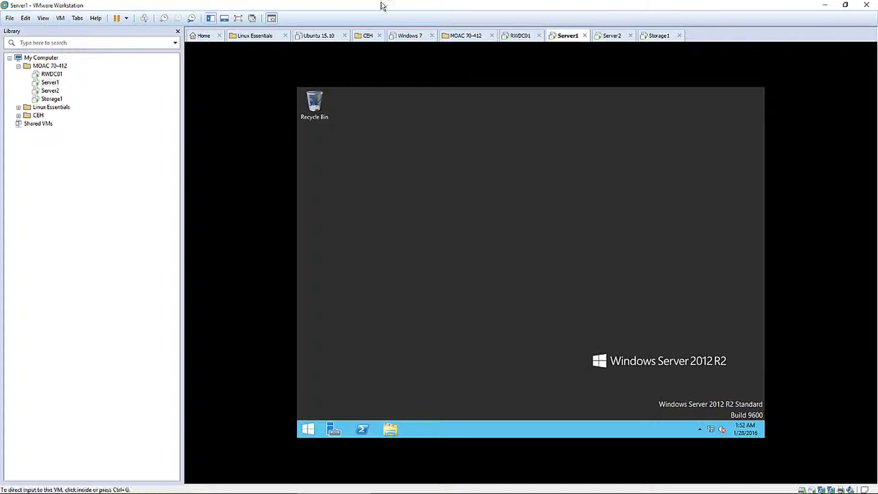
{"action": "left_click", "coordinate": [631, 254]}
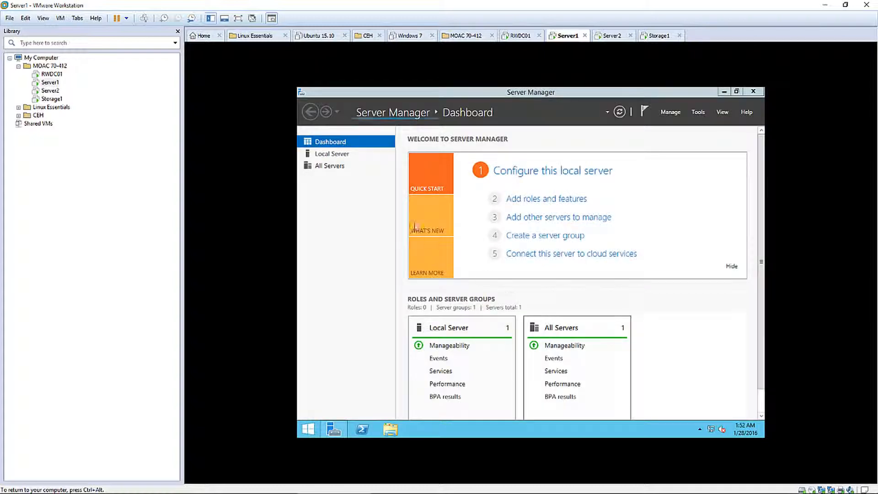
{"action": "left_click", "coordinate": [321, 154]}
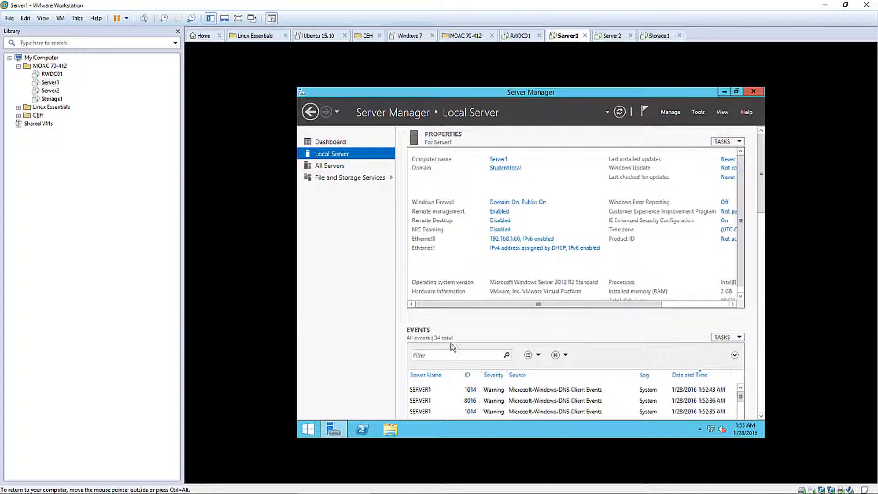
Shut down Server1 and switch to the Server2 virtual machine
{"action": "left_click", "coordinate": [308, 429]}
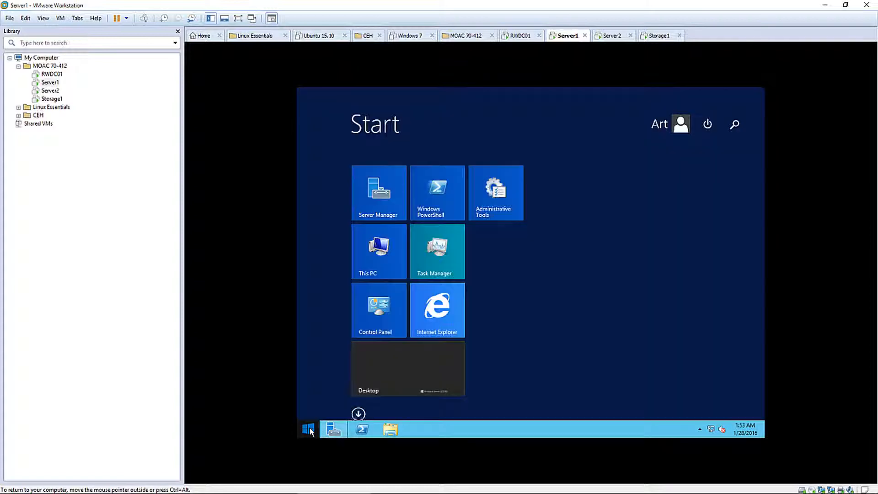
{"action": "left_click", "coordinate": [707, 125]}
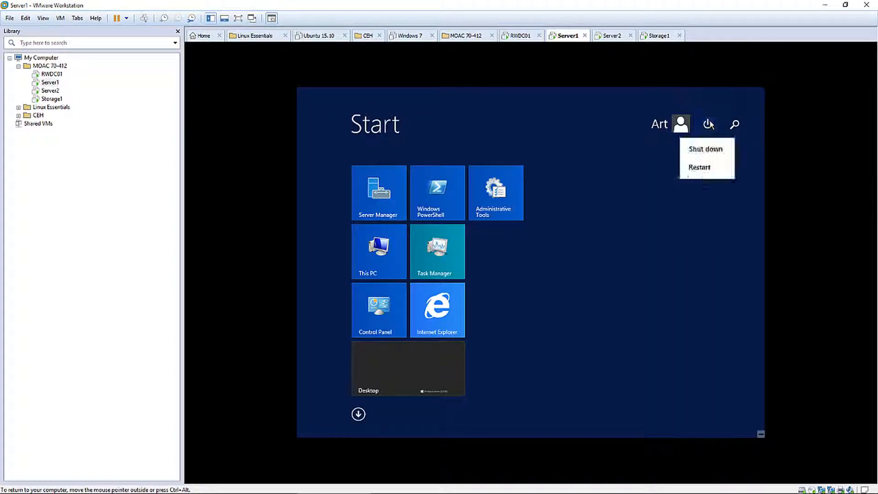
{"action": "left_click", "coordinate": [698, 151]}
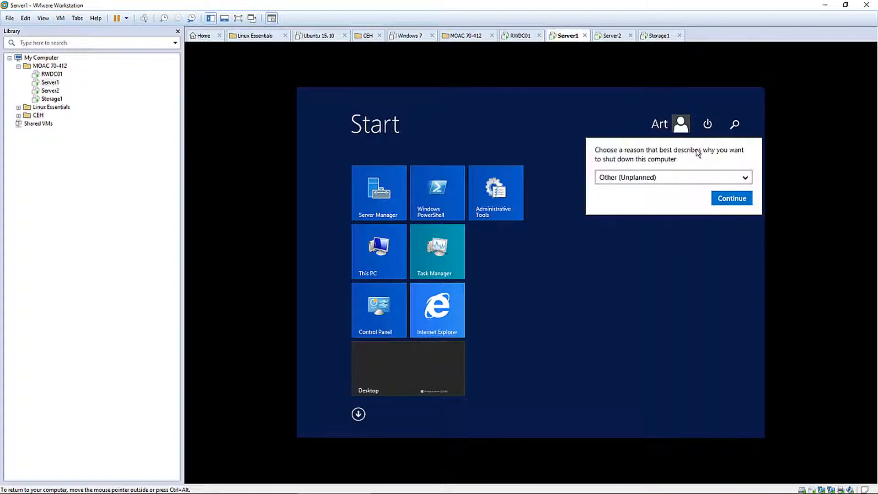
{"action": "left_click", "coordinate": [731, 198]}
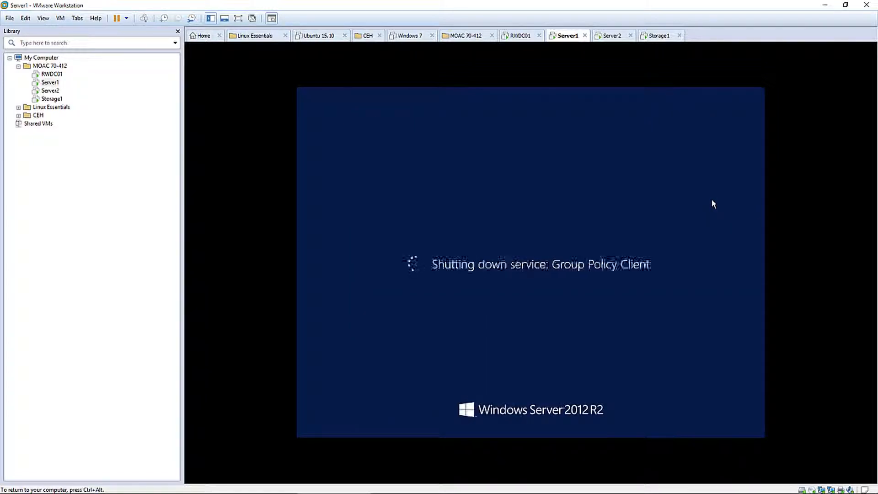
{"action": "left_click", "coordinate": [609, 36]}
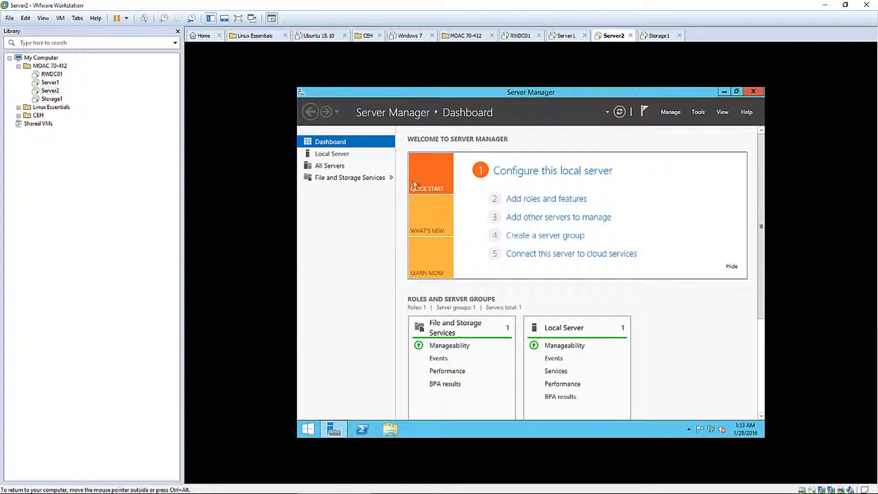
In Local Server's system properties, enter computer name Server2 and domain student.local
{"action": "left_click", "coordinate": [336, 158]}
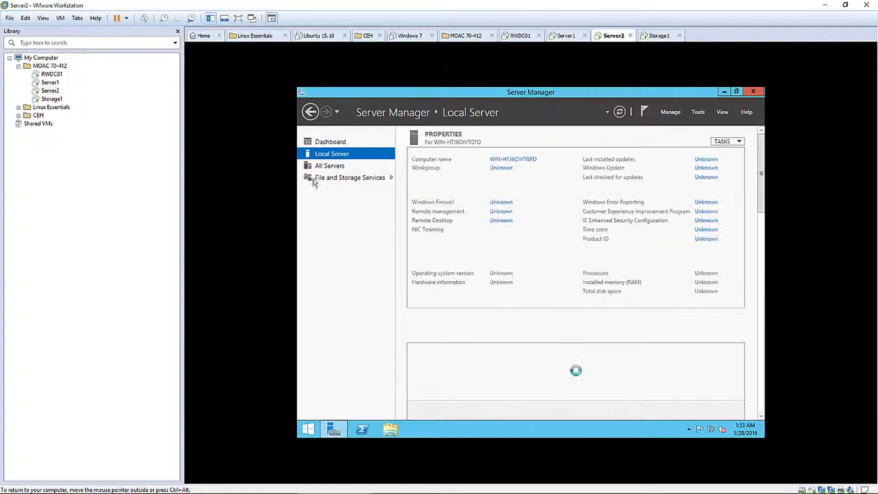
{"action": "left_click", "coordinate": [524, 159]}
{"action": "left_click", "coordinate": [489, 234]}
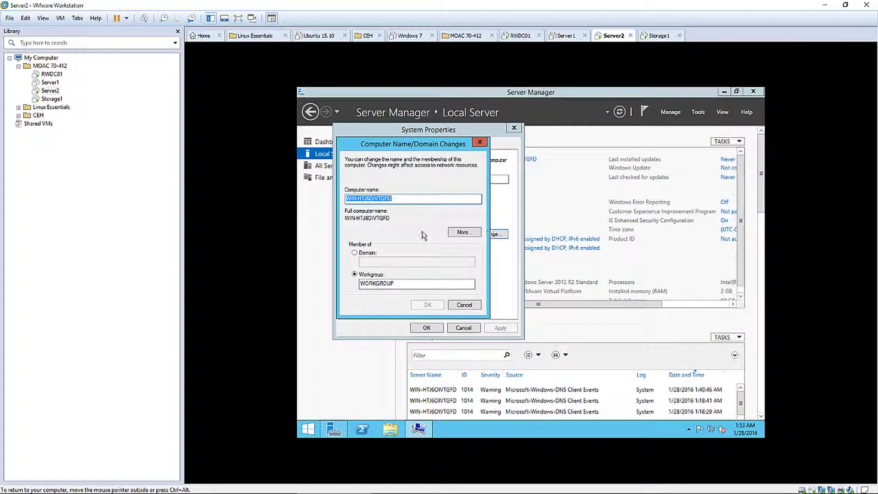
{"action": "type", "text": "Server2"}
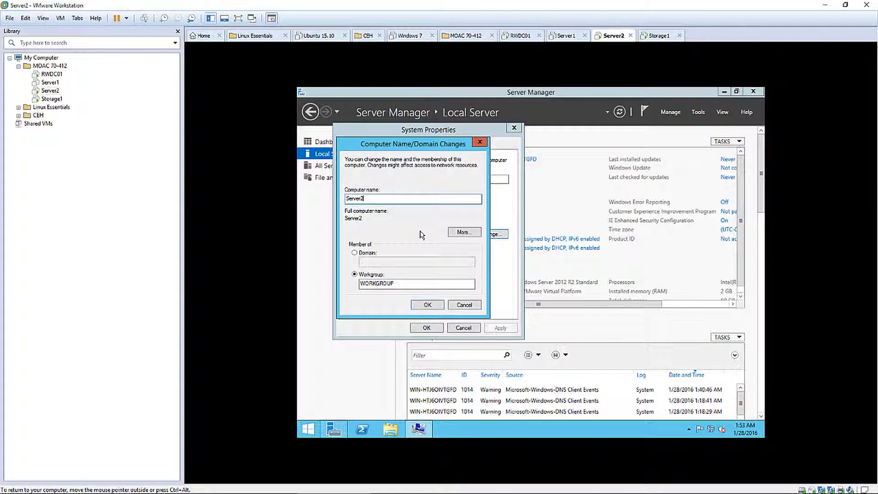
{"action": "left_click", "coordinate": [368, 253]}
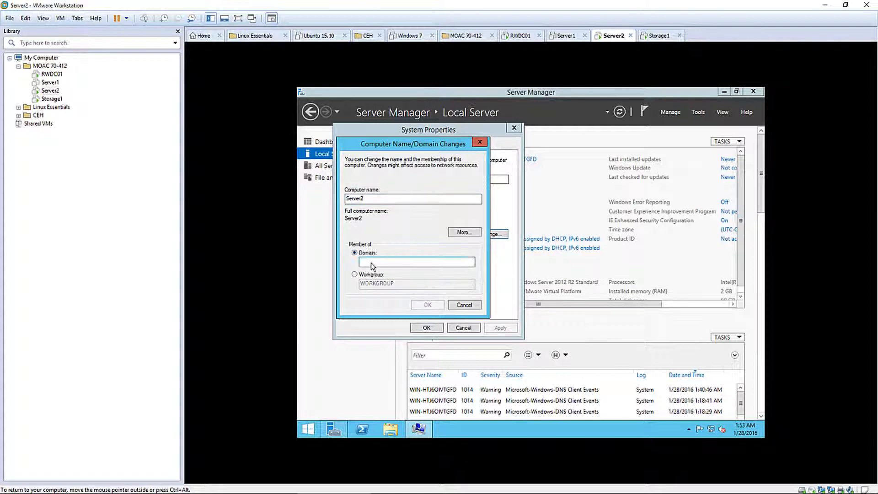
{"action": "left_click", "coordinate": [373, 263]}
{"action": "type", "text": "aa"}
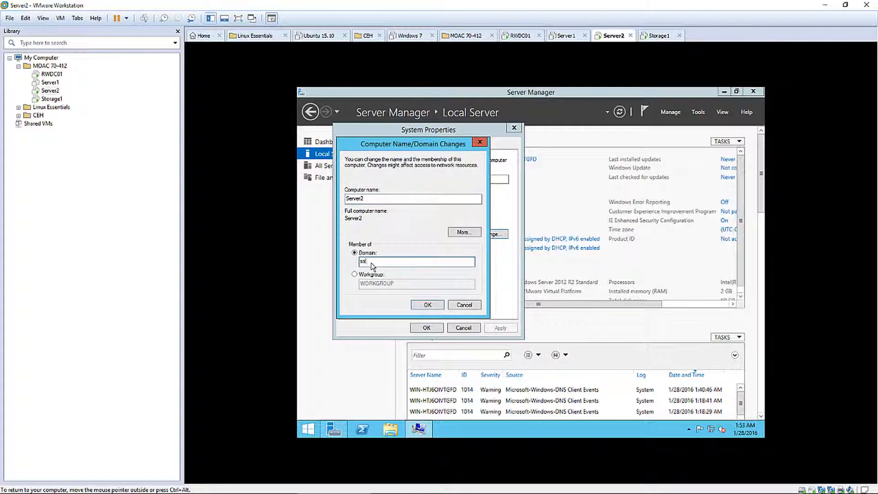
{"action": "key", "text": "BackSpace"}
{"action": "key", "text": "BackSpace"}
{"action": "type", "text": "atudewn"}
{"action": "type", "text": ".lo"}
{"action": "left_click", "coordinate": [427, 306]}
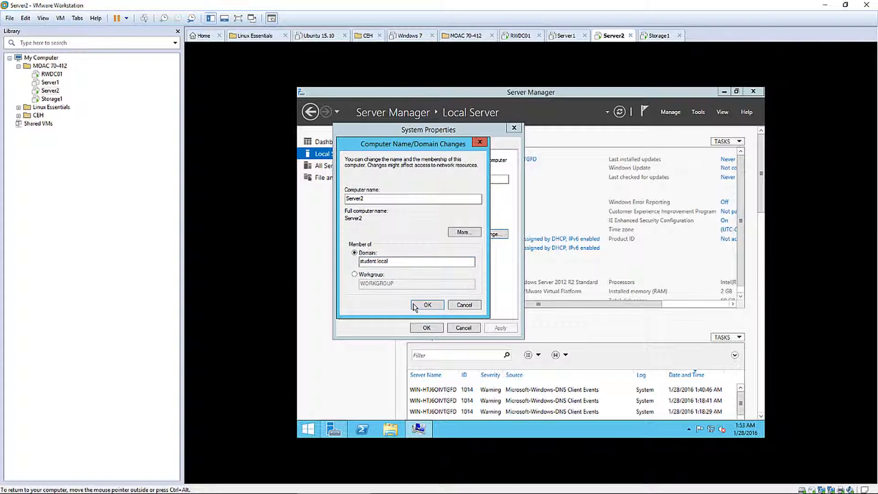
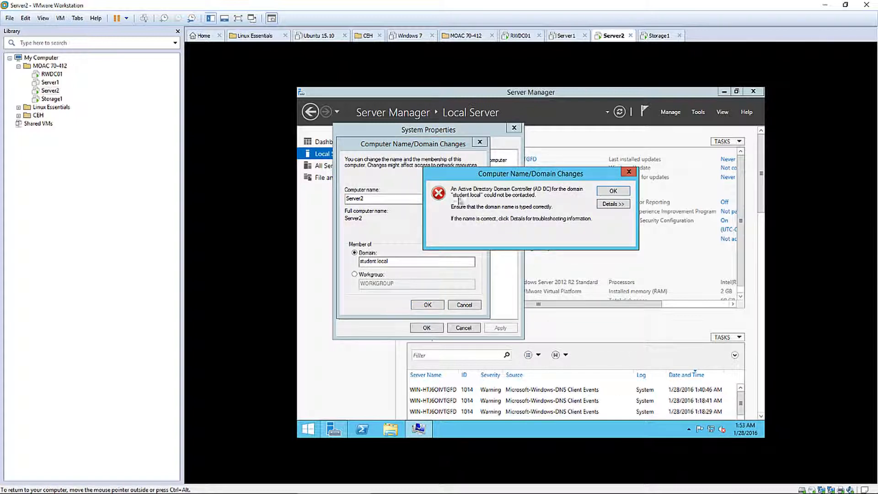
Dismiss the error that the student.local domain controller could not be contacted
{"action": "left_click", "coordinate": [612, 191]}
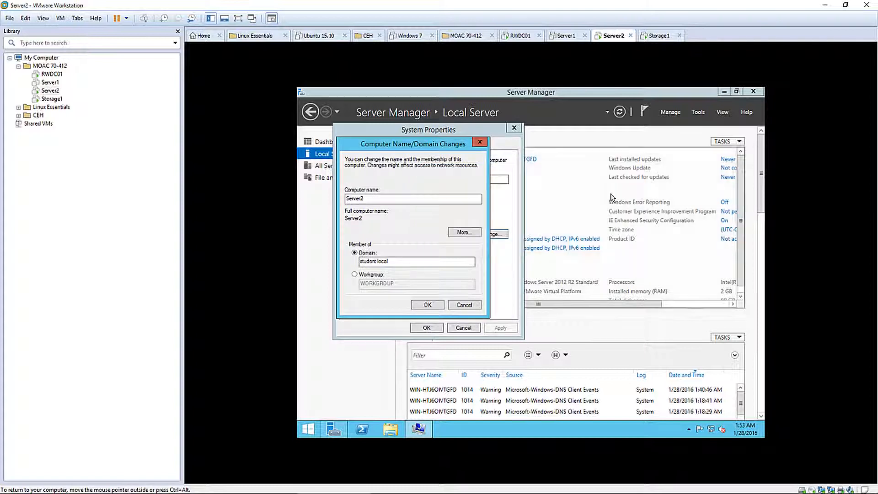
Open the IPv4 properties of Server2's Ethernet0 adapter from the Network and Sharing Center
{"action": "right_click", "coordinate": [712, 432]}
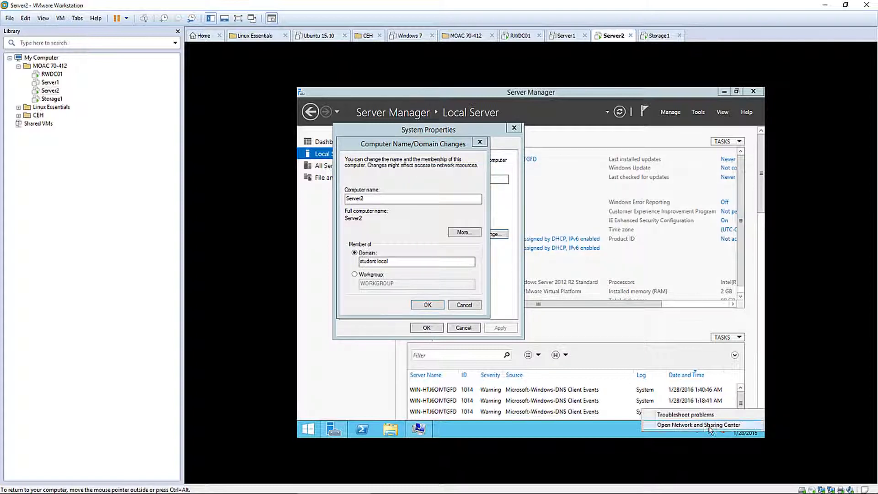
{"action": "left_click", "coordinate": [708, 426]}
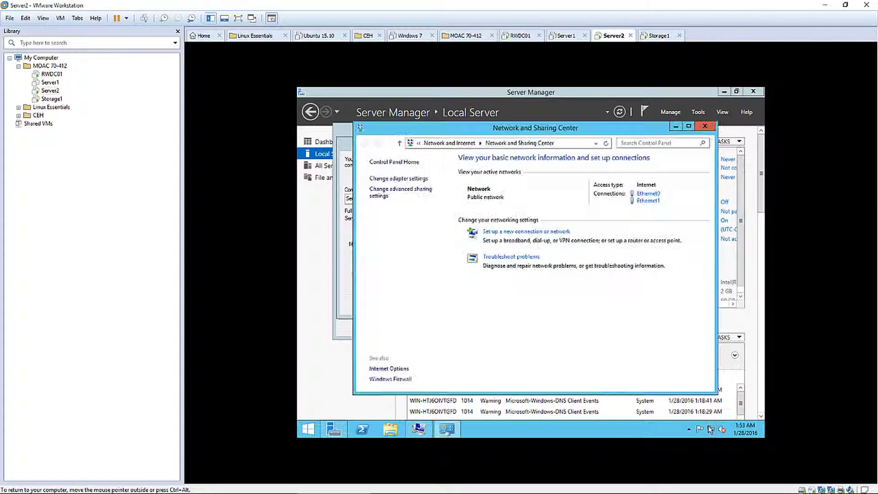
{"action": "left_click", "coordinate": [396, 179]}
{"action": "double_click", "coordinate": [419, 200]}
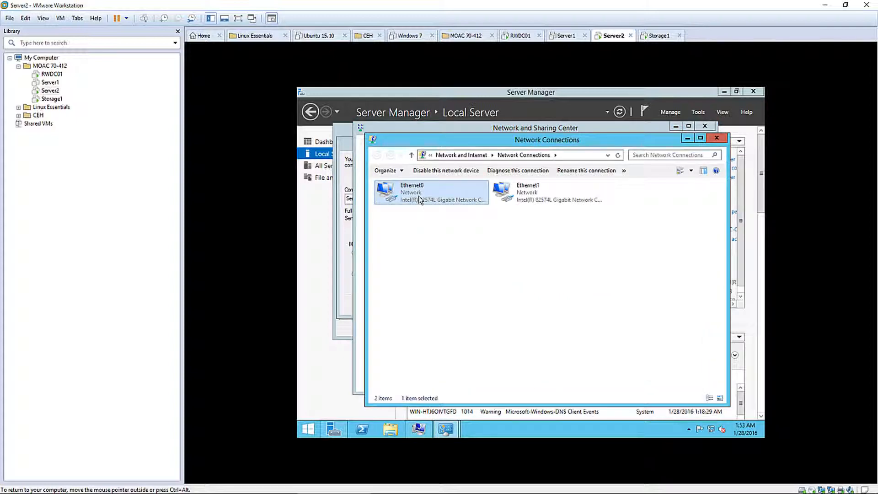
{"action": "left_click", "coordinate": [493, 333]}
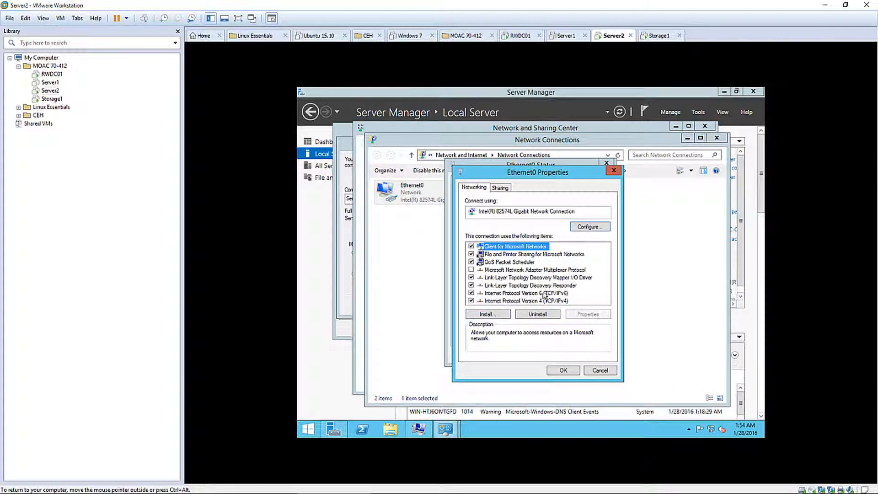
{"action": "left_click", "coordinate": [551, 303]}
{"action": "double_click", "coordinate": [551, 303]}
Set static IP 192.168.1.70, mask 255.255.255.0 and preferred DNS 192.168.1.50
{"action": "left_click", "coordinate": [522, 274]}
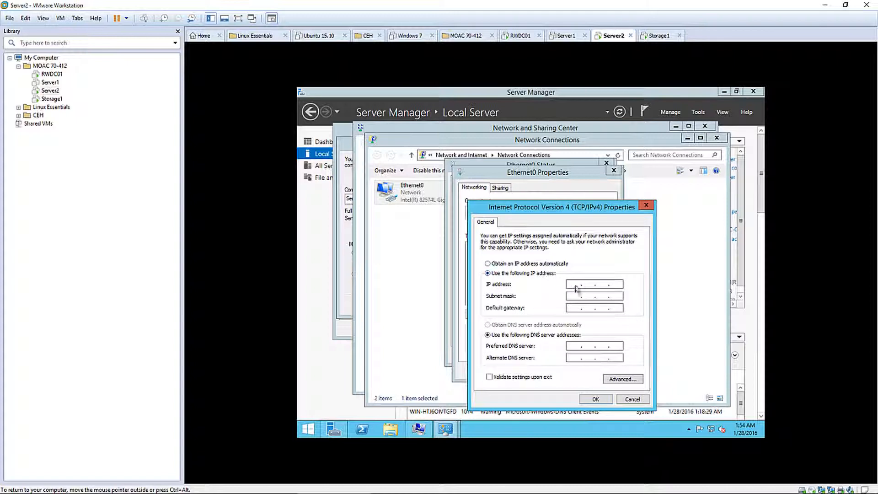
{"action": "left_click", "coordinate": [575, 284]}
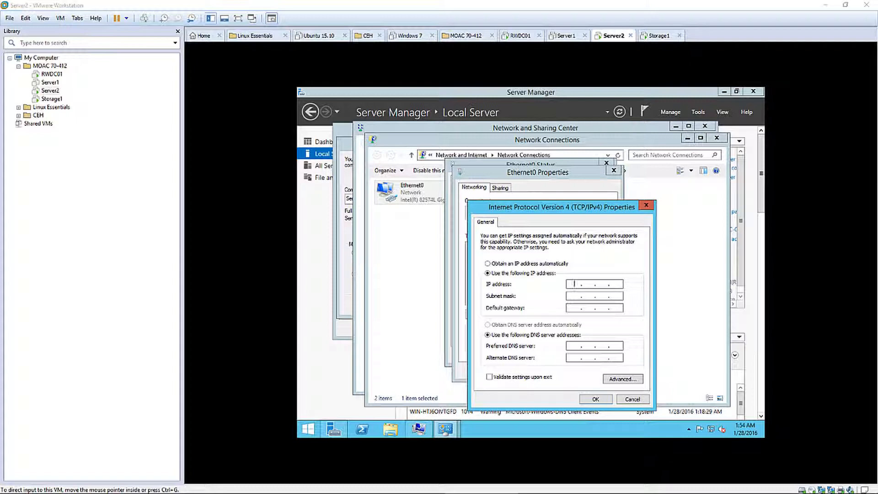
{"action": "left_click", "coordinate": [578, 288]}
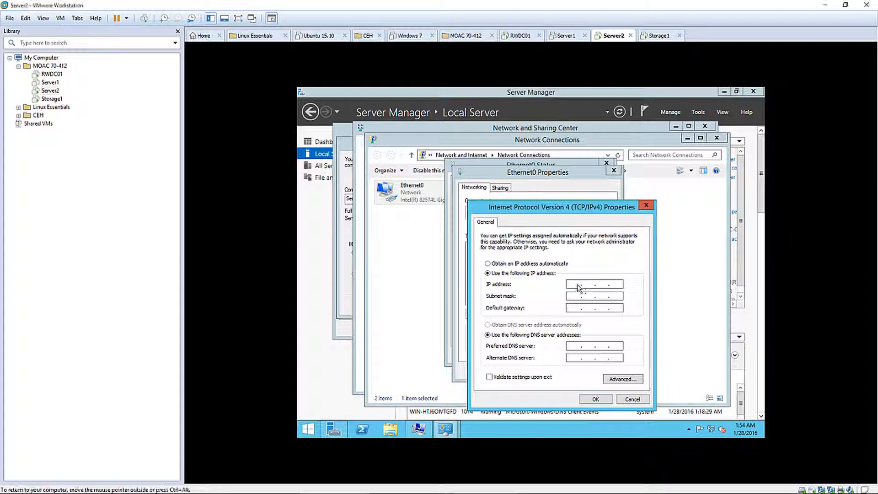
{"action": "type", "text": "192 . 168 . 1 . 60"}
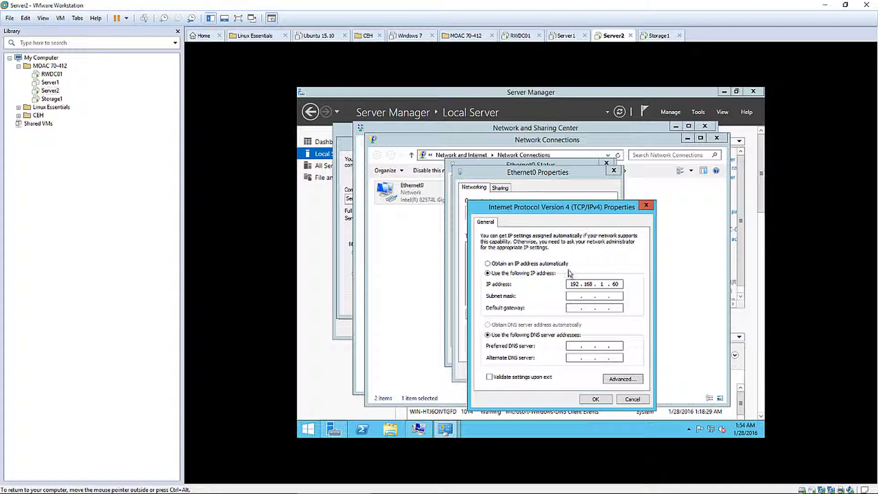
{"action": "left_click", "coordinate": [573, 296]}
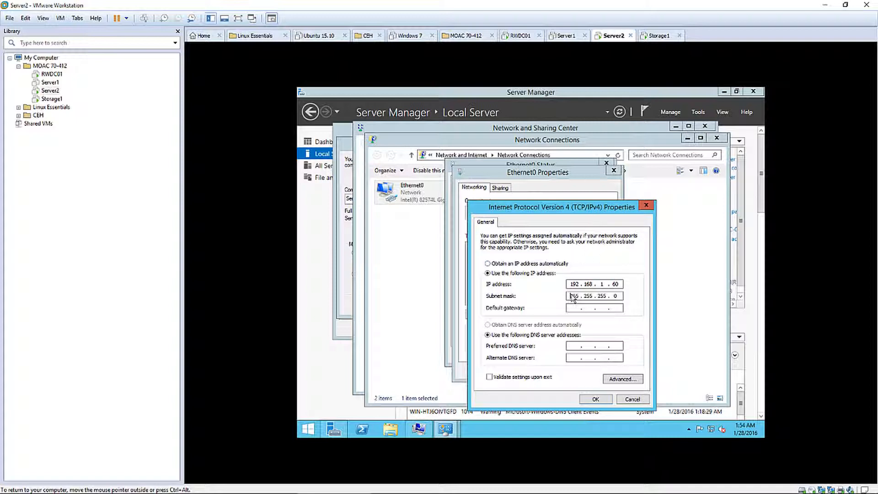
{"action": "double_click", "coordinate": [618, 285]}
{"action": "type", "text": "7"}
{"action": "left_click", "coordinate": [569, 346]}
{"action": "type", "text": "192168"}
{"action": "type", "text": "1.50"}
Confirm the IPv4 settings and close the adapter and network windows
{"action": "left_click", "coordinate": [604, 399]}
{"action": "left_click", "coordinate": [565, 371]}
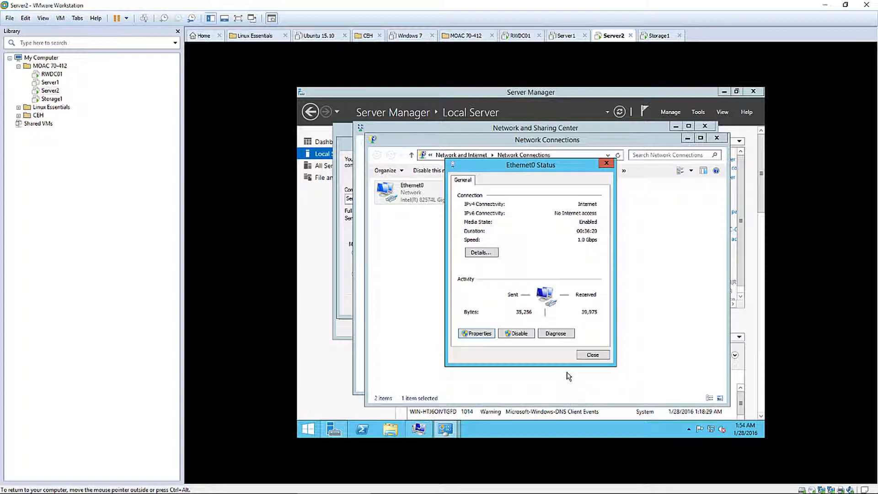
{"action": "left_click", "coordinate": [591, 356]}
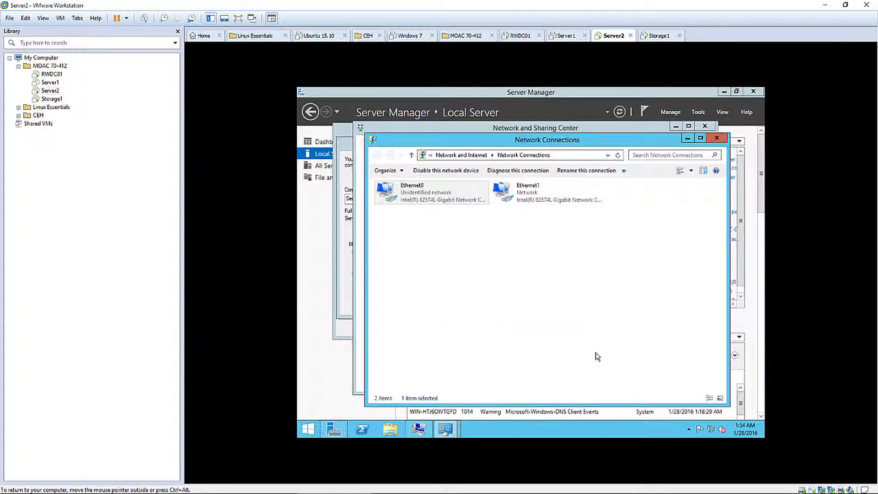
{"action": "left_click", "coordinate": [716, 138]}
{"action": "left_click", "coordinate": [705, 126]}
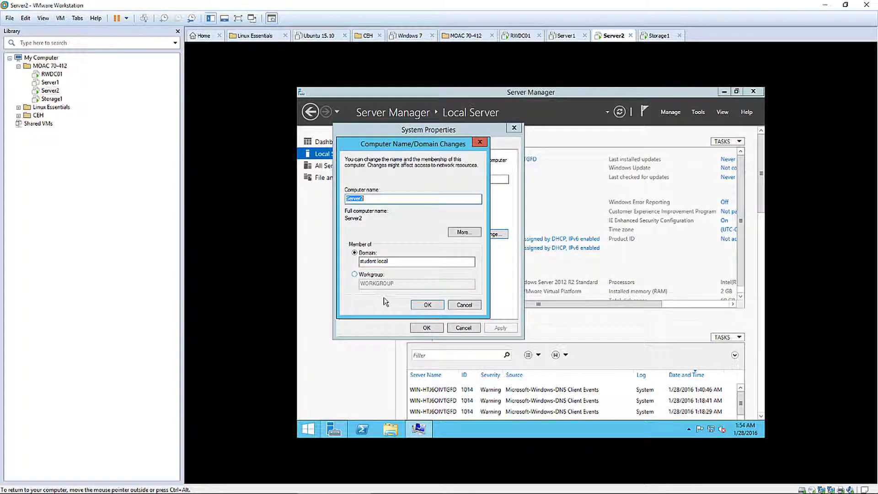
Join Server2 to student.local with the domain administrator account, acknowledging the welcome and restart notices
{"action": "left_click", "coordinate": [425, 306]}
{"action": "key", "text": "ctrl+alt"}
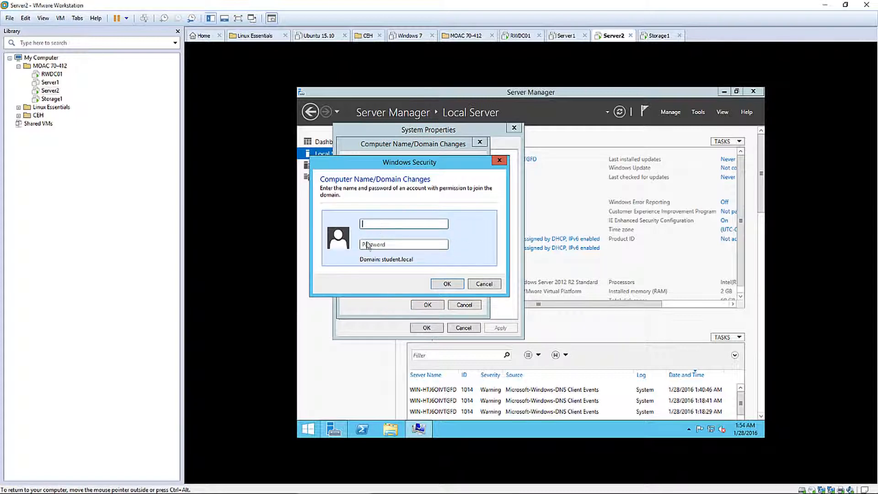
{"action": "type", "text": "administratorP"}
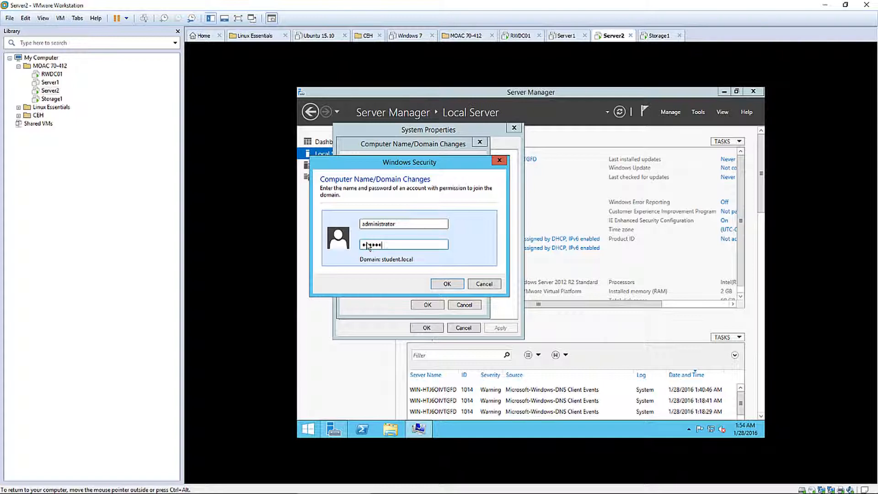
{"action": "type", "text": "rd"}
{"action": "key", "text": "Return"}
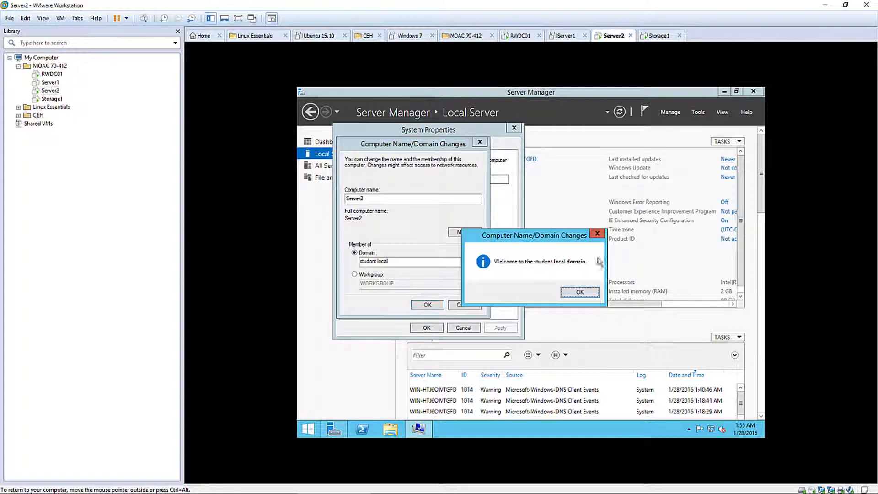
{"action": "left_click", "coordinate": [579, 293]}
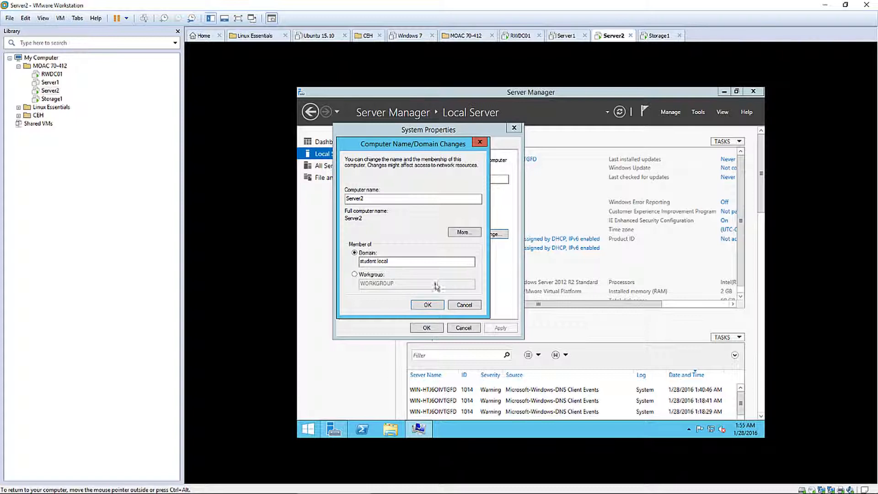
{"action": "key", "text": "Return"}
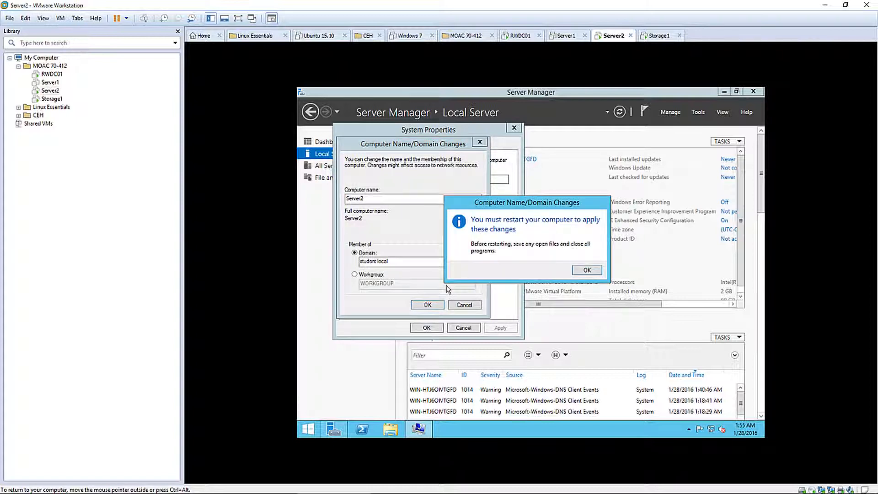
{"action": "key", "text": "Return"}
{"action": "left_click", "coordinate": [426, 328]}
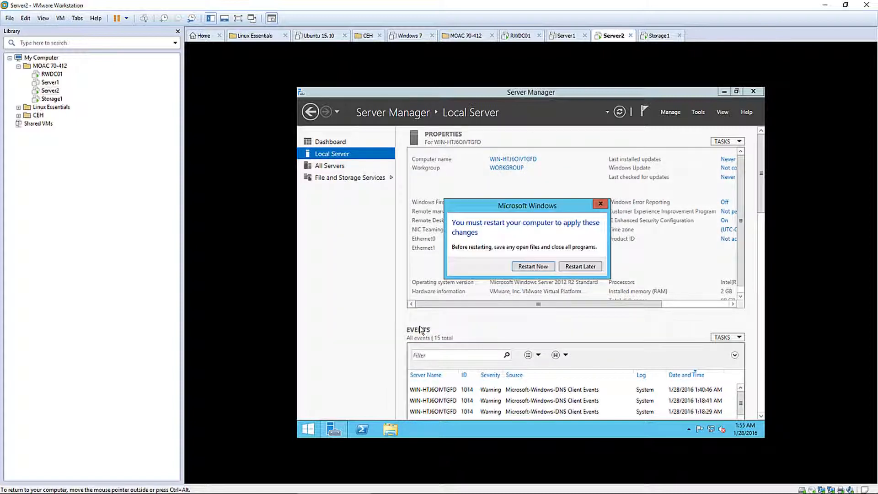
Restart Server2, sign back in, and check its student.local membership on the Local Server page
{"action": "left_click", "coordinate": [541, 271]}
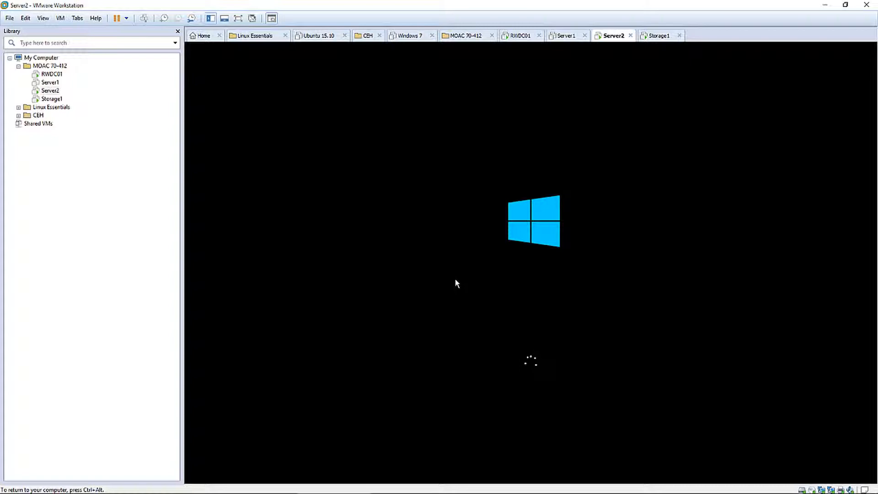
{"action": "key", "text": "ctrl+alt"}
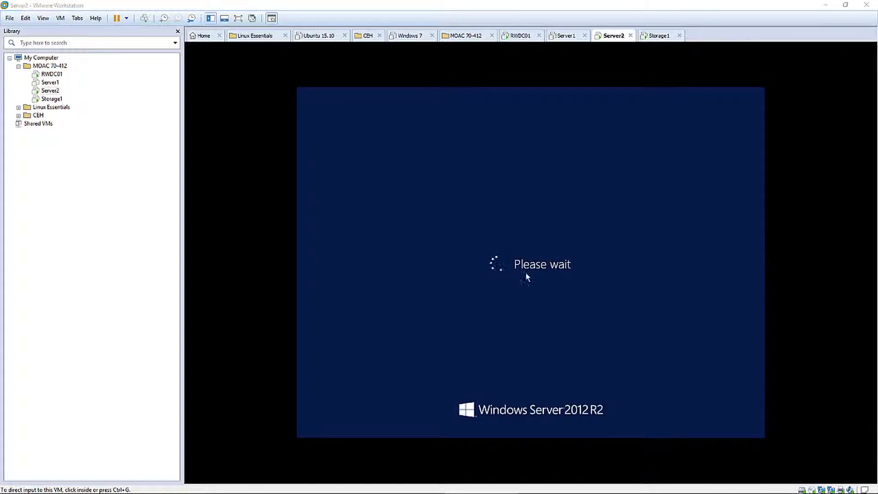
{"action": "left_click", "coordinate": [525, 273]}
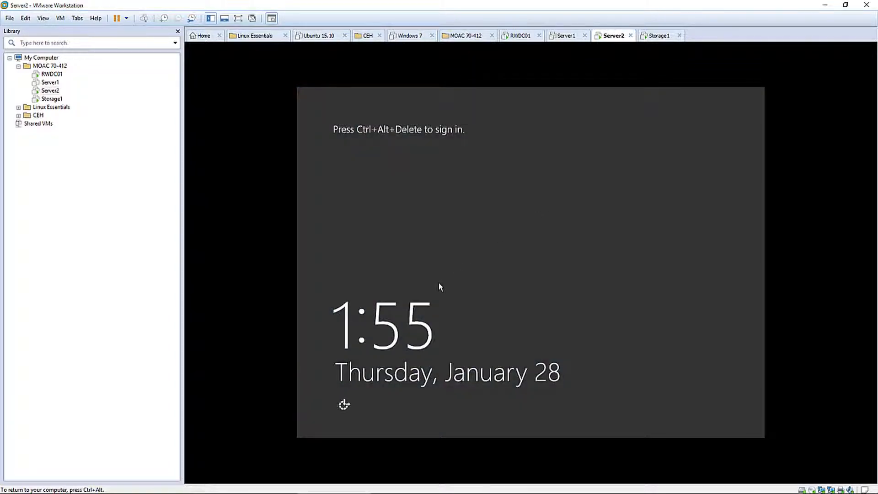
{"action": "key", "text": "ctrl+alt+Insert"}
{"action": "type", "text": "Pa$$w0rd1"}
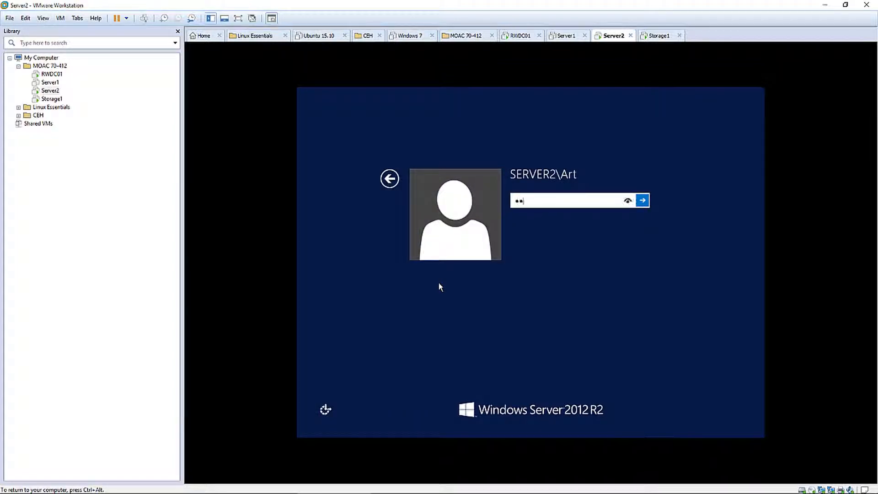
{"action": "key", "text": "Return"}
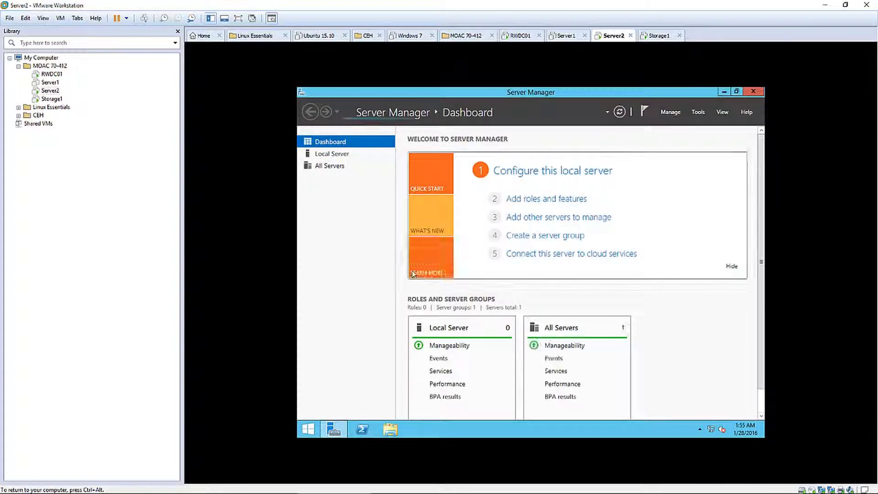
{"action": "left_click", "coordinate": [330, 154]}
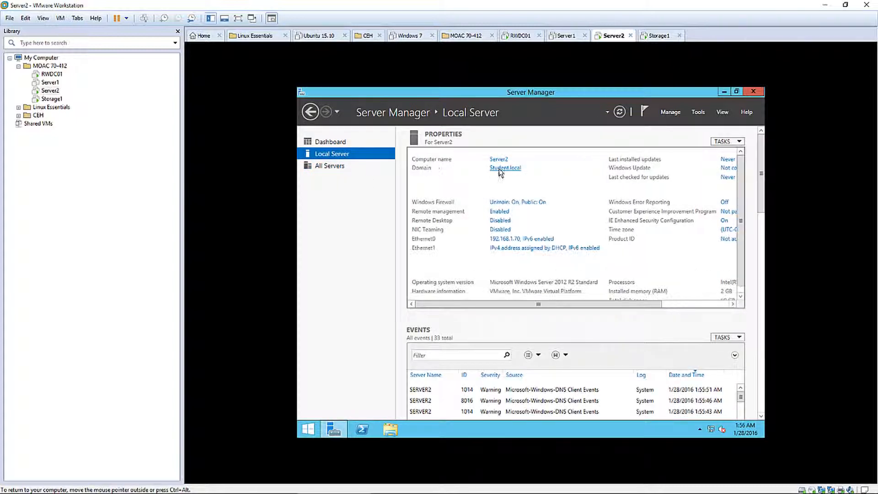
Shut down Server2 and switch to the Storage1 virtual machine
{"action": "left_click", "coordinate": [309, 429]}
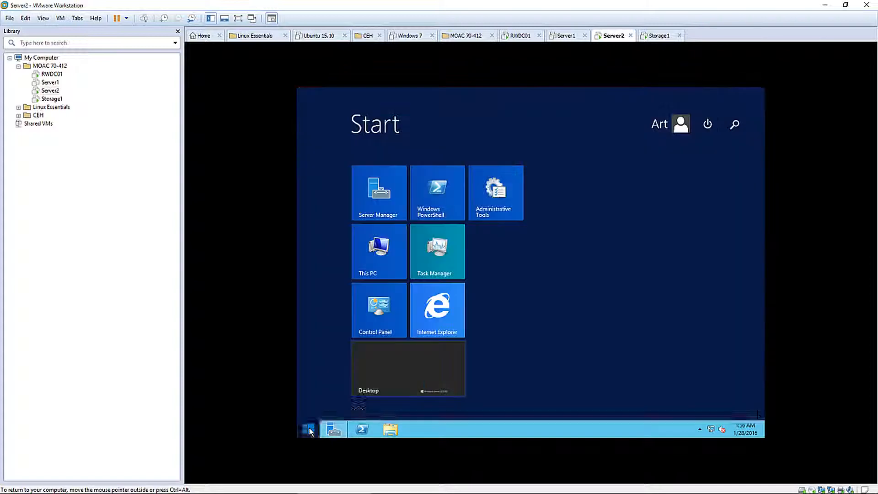
{"action": "left_click", "coordinate": [712, 125]}
{"action": "left_click", "coordinate": [700, 150]}
{"action": "left_click", "coordinate": [717, 203]}
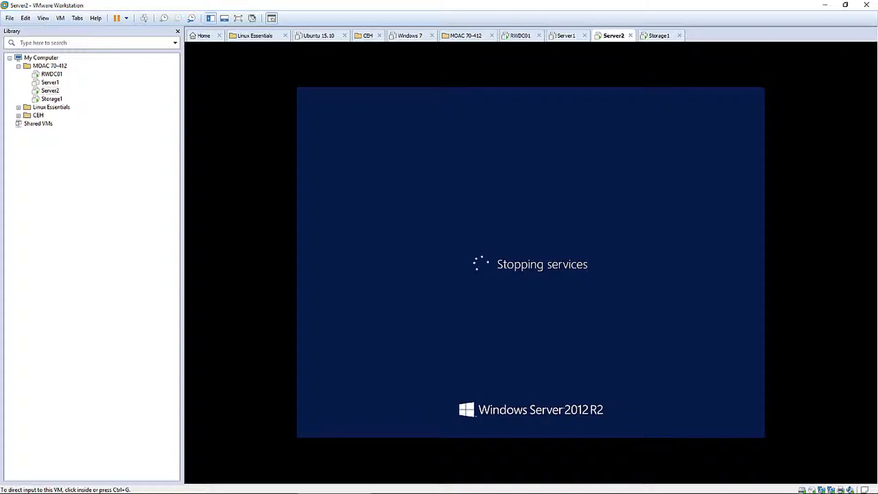
{"action": "left_click", "coordinate": [659, 36]}
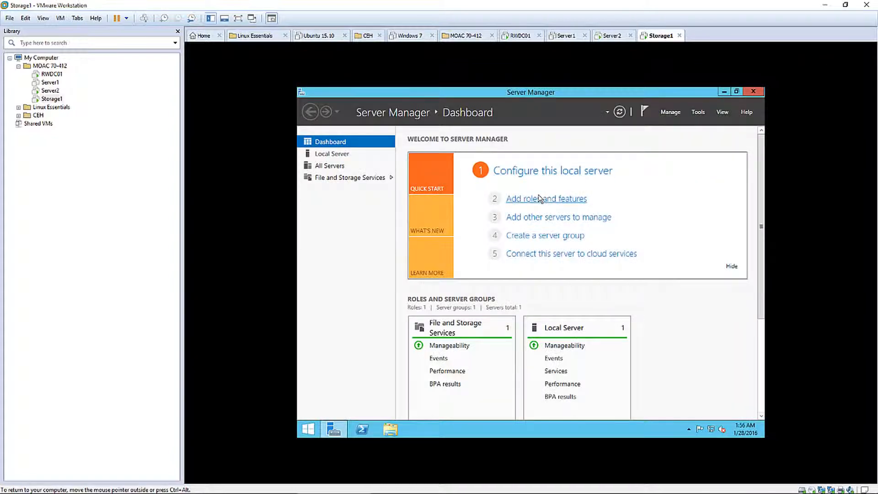
Open the IPv4 properties of Storage1's Ethernet0 adapter from the Network and Sharing Center
{"action": "right_click", "coordinate": [711, 430]}
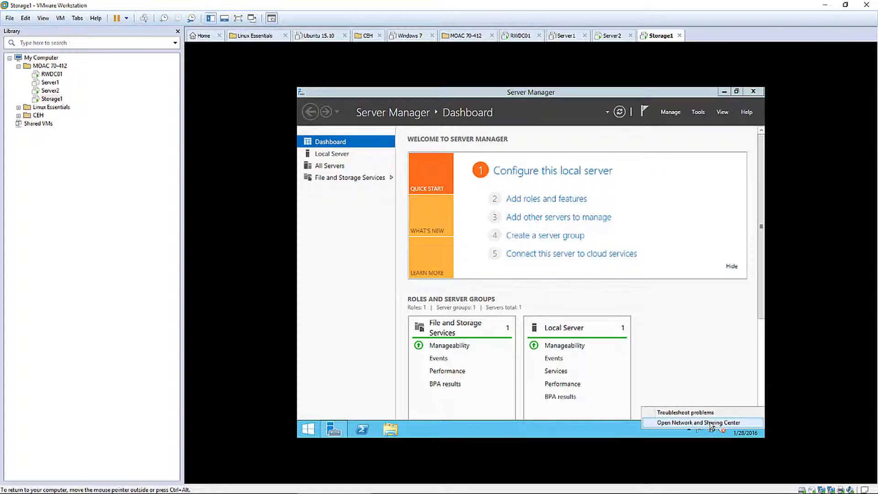
{"action": "left_click", "coordinate": [704, 423]}
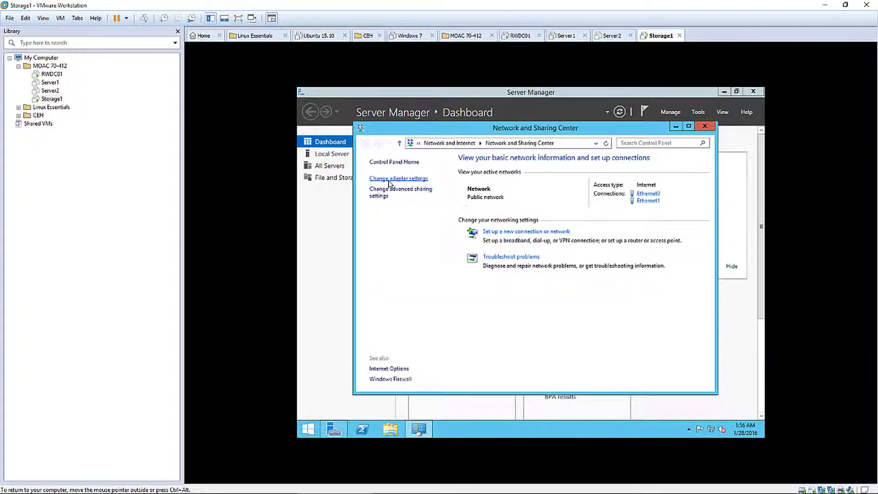
{"action": "left_click", "coordinate": [389, 179]}
{"action": "double_click", "coordinate": [424, 198]}
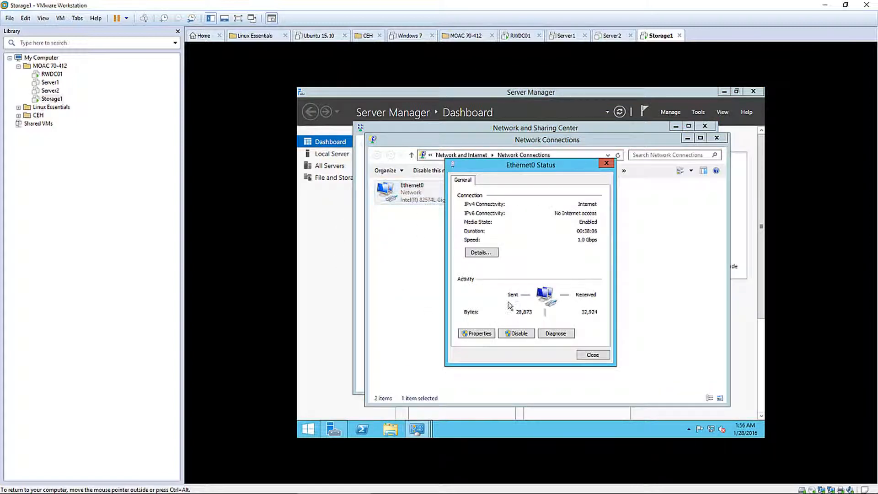
{"action": "left_click", "coordinate": [478, 333]}
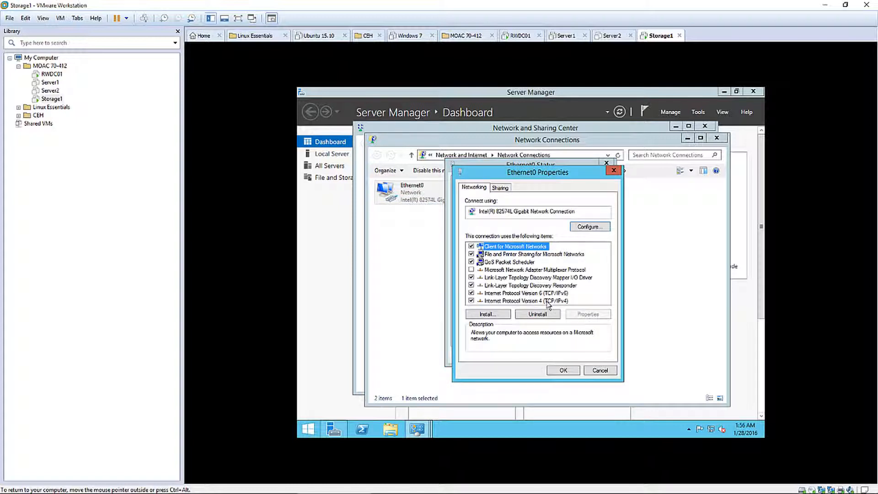
{"action": "double_click", "coordinate": [547, 301]}
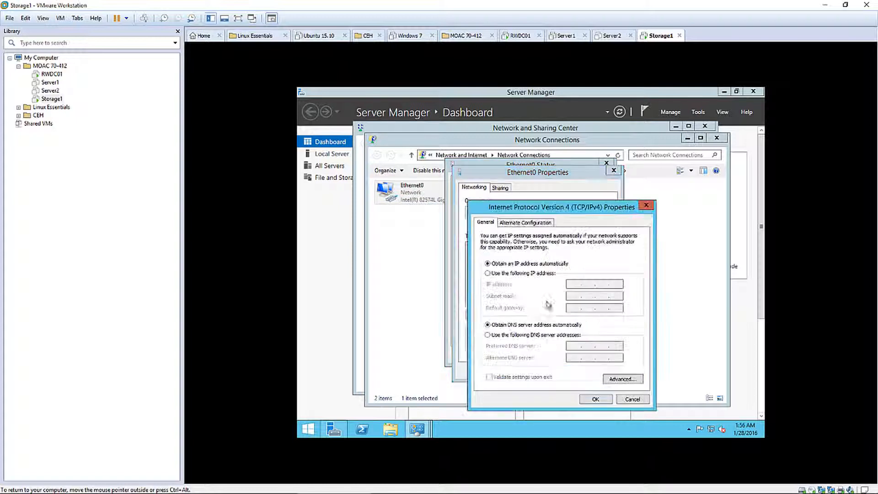
Set static IP 192.168.1.80, mask 255.255.255.0 and preferred DNS 192.168.1.50
{"action": "left_click", "coordinate": [487, 273]}
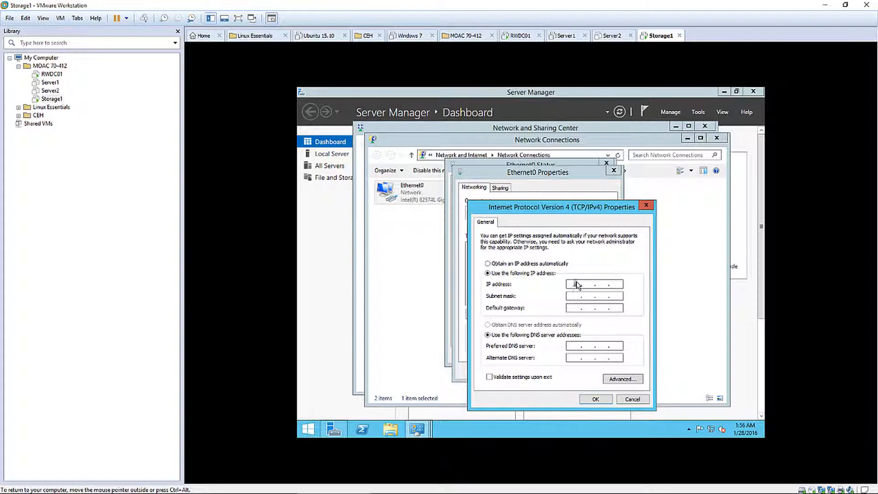
{"action": "type", "text": "192 . 168 . 1 . 80"}
{"action": "key", "text": "Tab"}
{"action": "left_click", "coordinate": [571, 348]}
{"action": "type", "text": "192 . 168 . 1 . 50"}
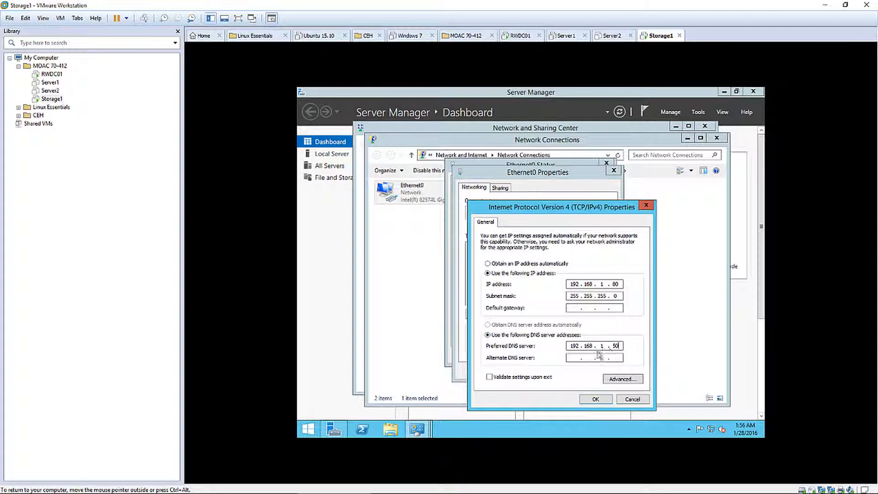
Confirm the IPv4 settings and close the adapter and network windows
{"action": "left_click", "coordinate": [597, 400]}
{"action": "left_click", "coordinate": [566, 371]}
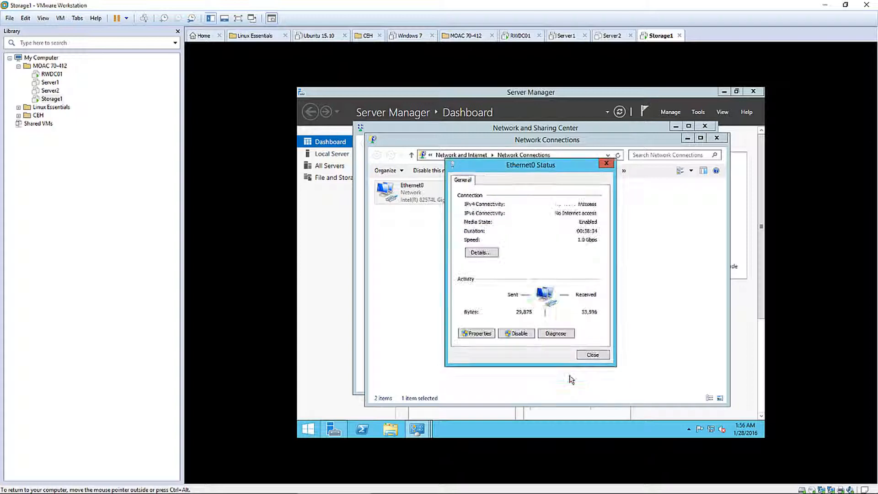
{"action": "left_click", "coordinate": [590, 356]}
{"action": "left_click", "coordinate": [717, 138]}
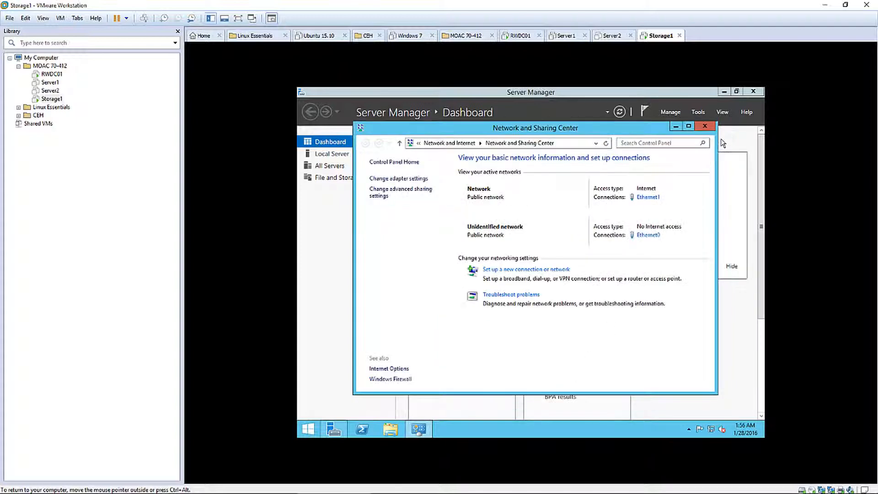
{"action": "left_click", "coordinate": [704, 125]}
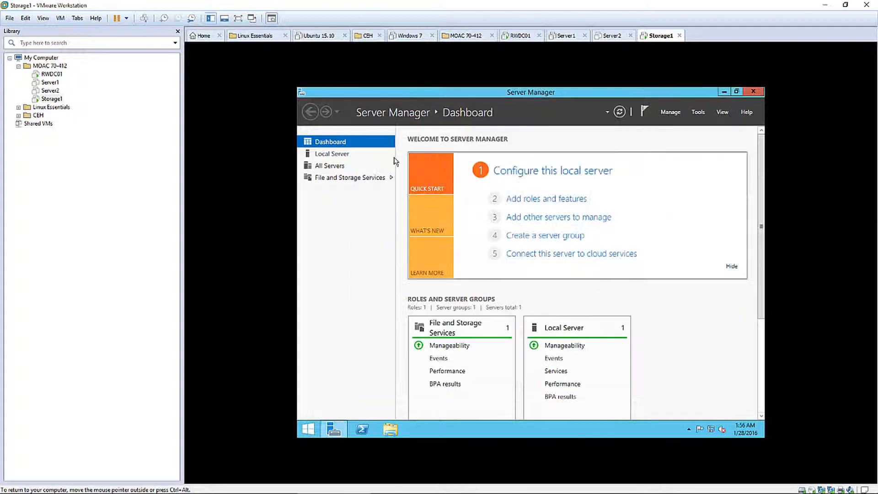
Rename the computer to Storage1 and set its membership to the student.local domain
{"action": "left_click", "coordinate": [336, 155]}
{"action": "left_click", "coordinate": [515, 159]}
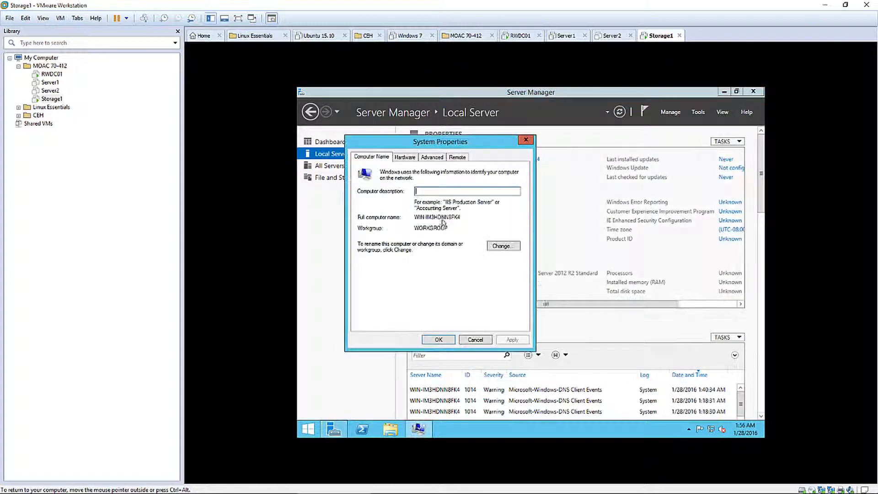
{"action": "left_click", "coordinate": [494, 246]}
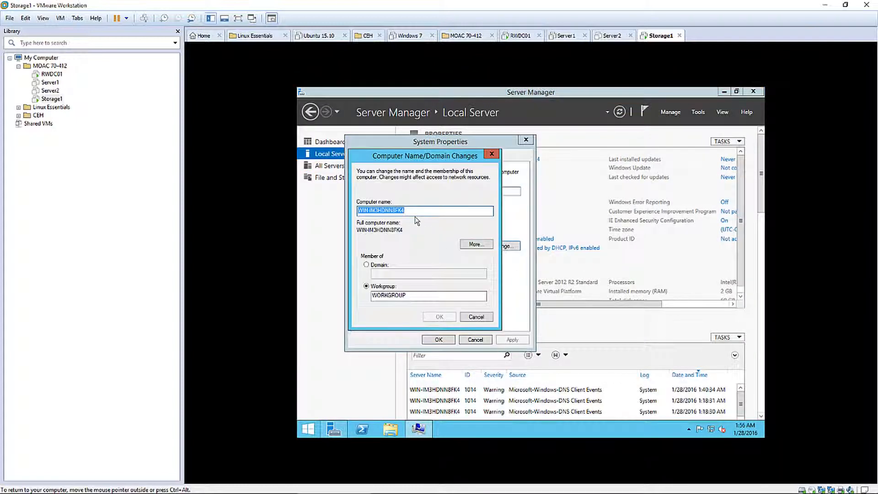
{"action": "type", "text": "Storage1"}
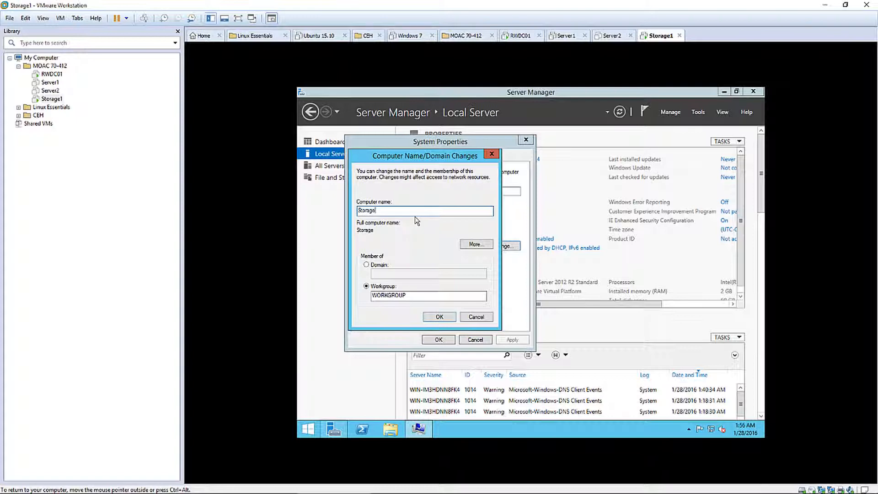
{"action": "key", "text": "Tab"}
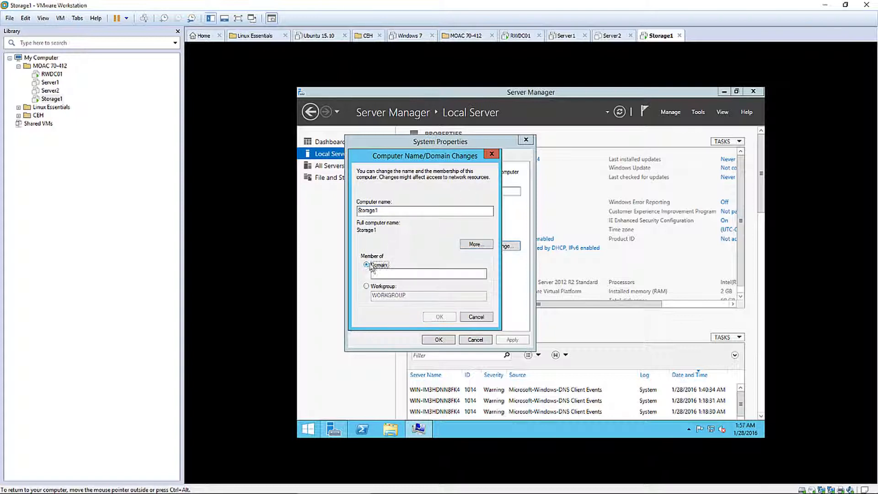
{"action": "left_click", "coordinate": [371, 265]}
{"action": "left_click", "coordinate": [380, 275]}
{"action": "type", "text": "studen"}
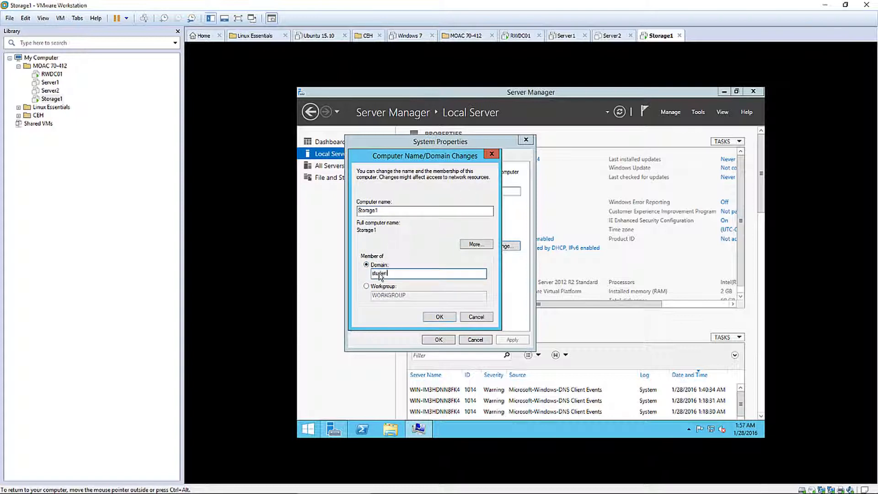
{"action": "type", "text": "t.local"}
{"action": "left_click", "coordinate": [439, 316]}
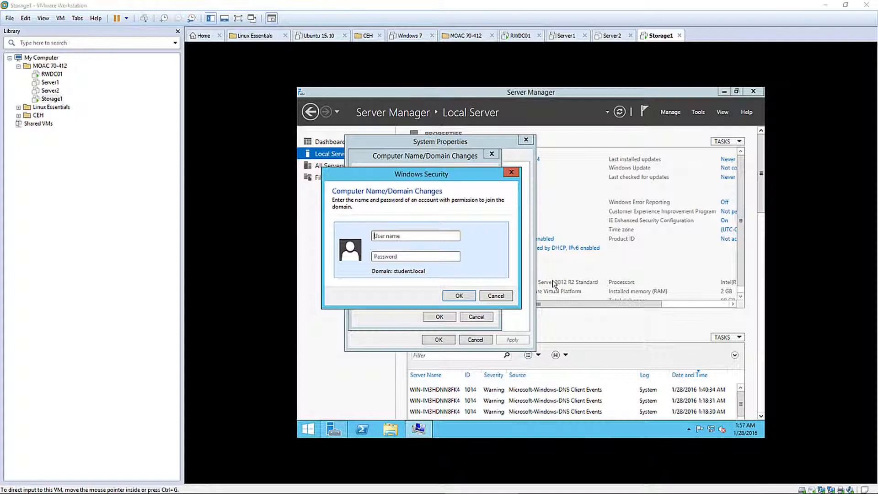
Authenticate as the domain administrator and acknowledge the welcome and restart notices
{"action": "left_click", "coordinate": [394, 239]}
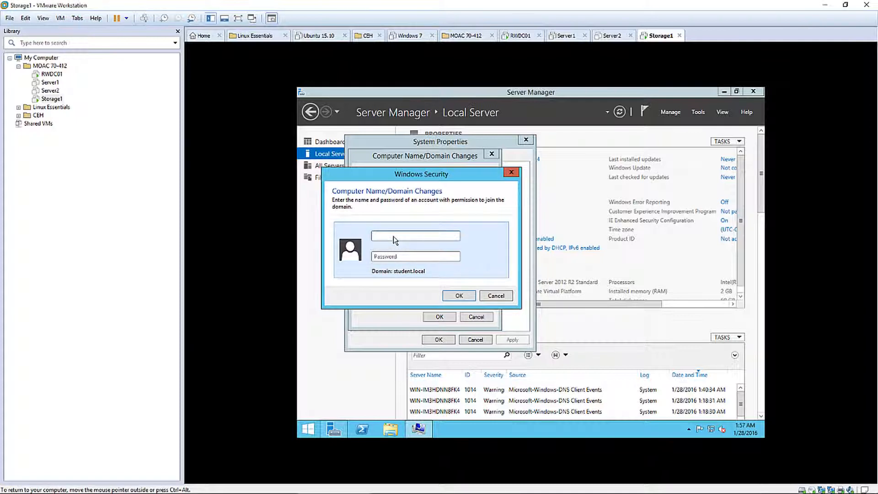
{"action": "type", "text": "administrator"}
{"action": "key", "text": "Tab"}
{"action": "type", "text": "Pa$$w0rd"}
{"action": "left_click", "coordinate": [459, 295]}
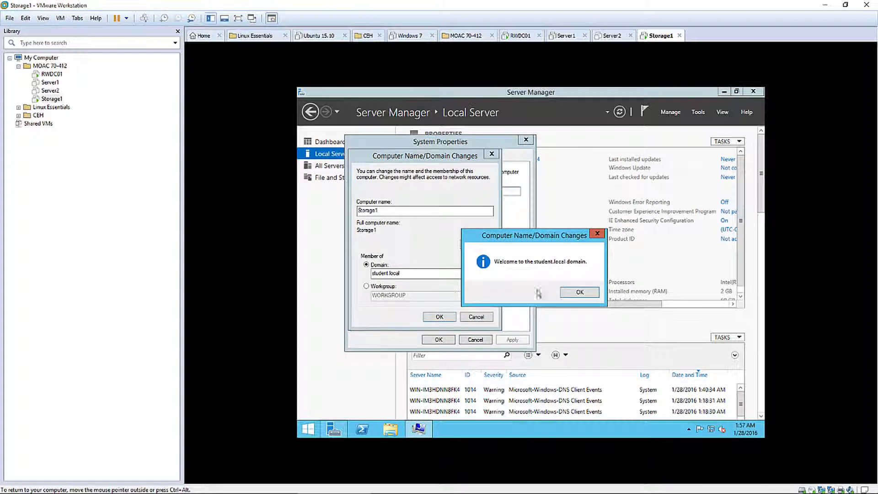
{"action": "left_click", "coordinate": [580, 292]}
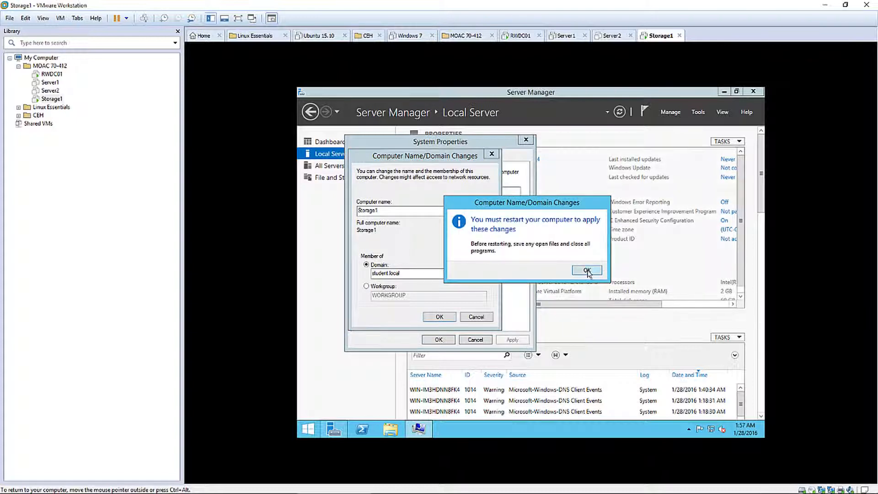
{"action": "left_click", "coordinate": [585, 272]}
{"action": "left_click", "coordinate": [438, 340]}
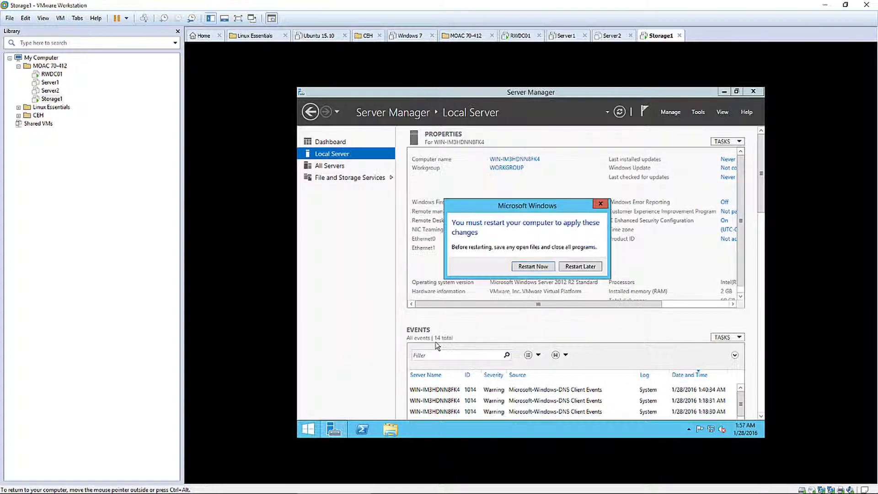
Restart Storage1 now and sign back in with Ctrl+Alt+Delete and the account password
{"action": "left_click", "coordinate": [536, 268]}
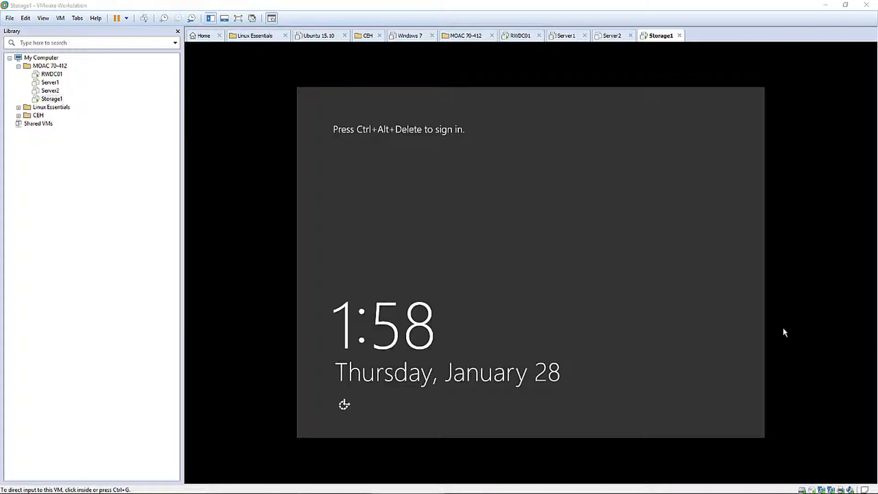
{"action": "left_click", "coordinate": [651, 279]}
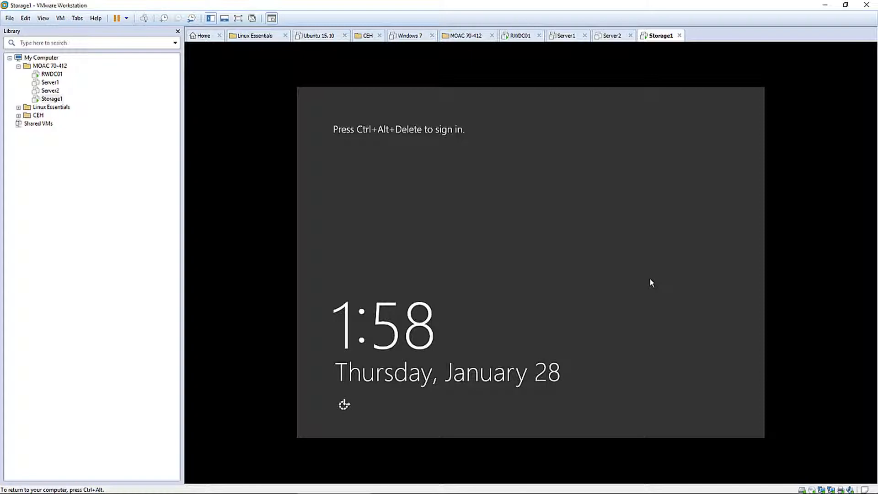
{"action": "key", "text": "ctrl+alt+Delete"}
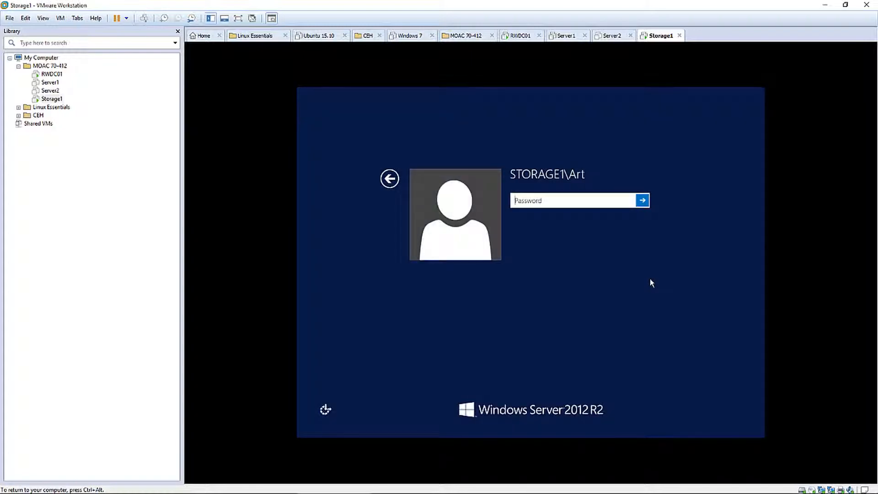
{"action": "type", "text": "•••••••••"}
{"action": "key", "text": "Return"}
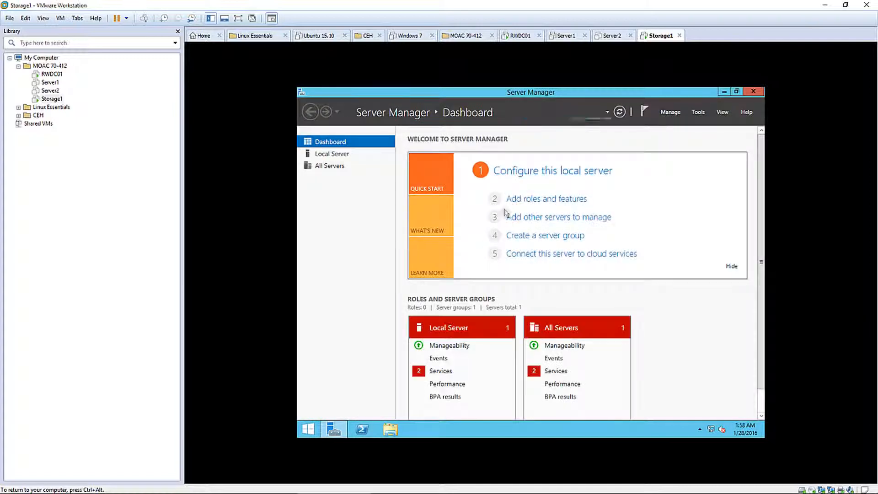
Start the Add Roles and Features wizard and advance to the server roles page
{"action": "left_click", "coordinate": [548, 200]}
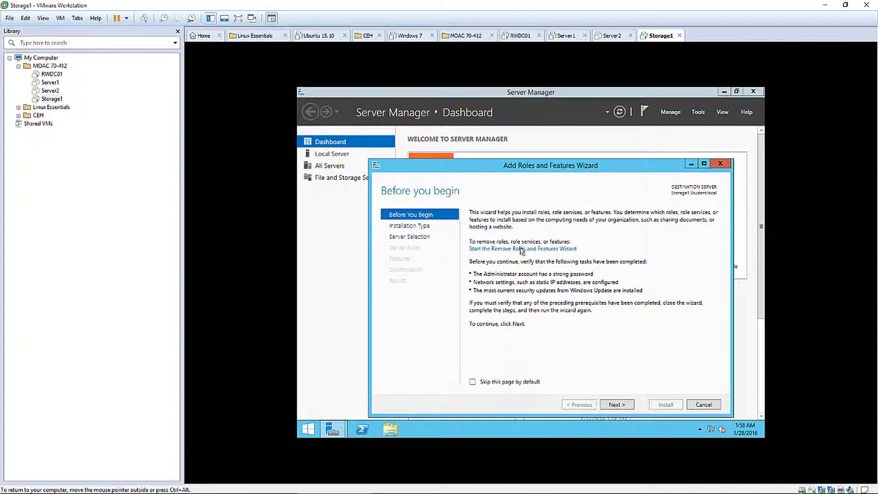
{"action": "left_click", "coordinate": [617, 406]}
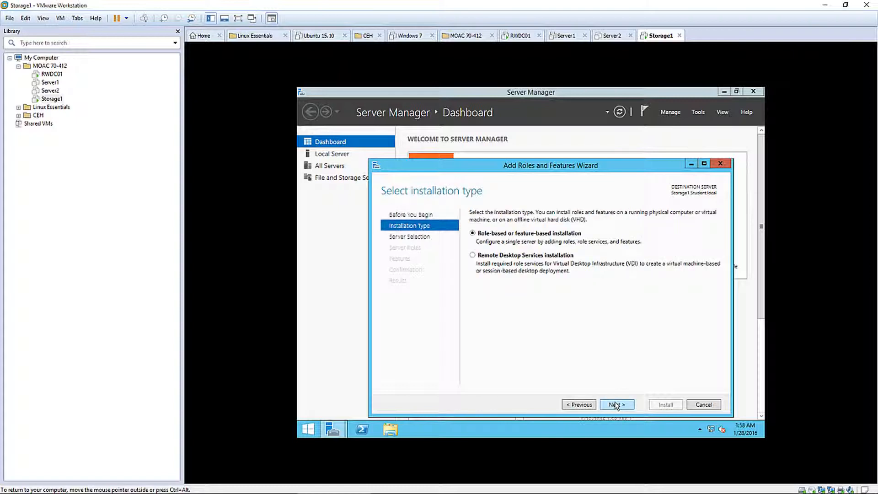
{"action": "left_click", "coordinate": [619, 406]}
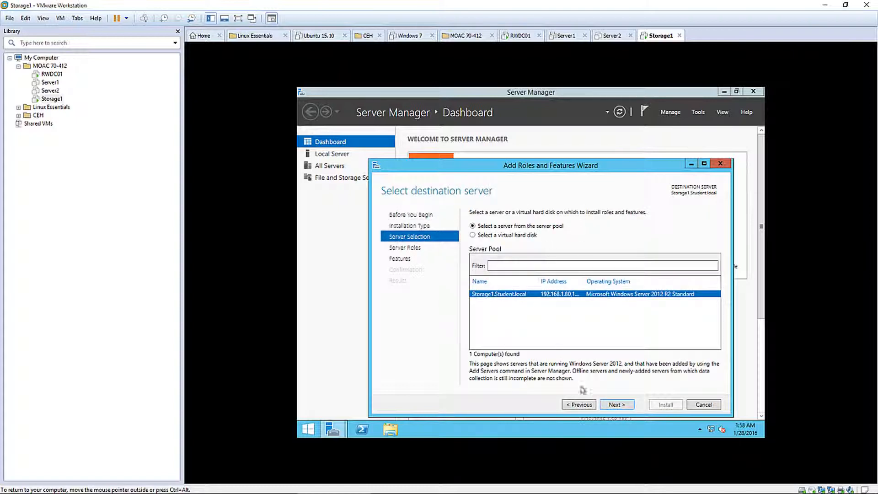
{"action": "left_click", "coordinate": [616, 405]}
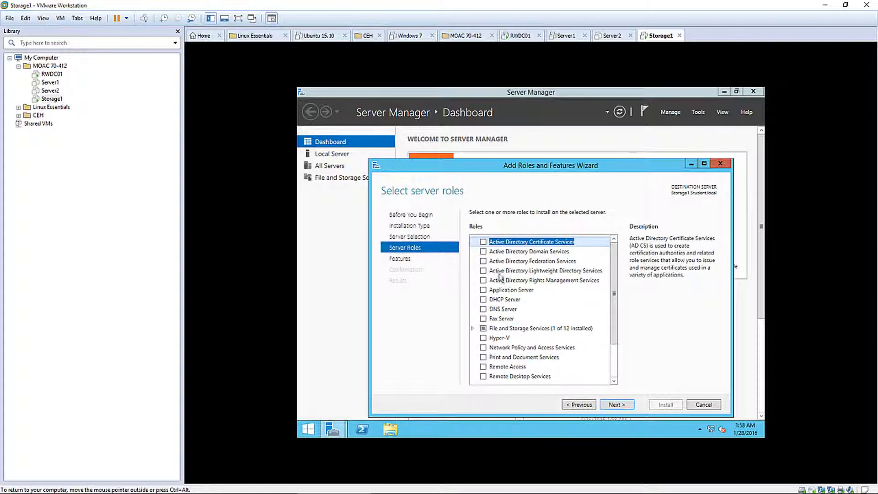
Select iSCSI Target Server (with File Server features) and iSCSI Target Storage Provider, then install
{"action": "left_click", "coordinate": [473, 328]}
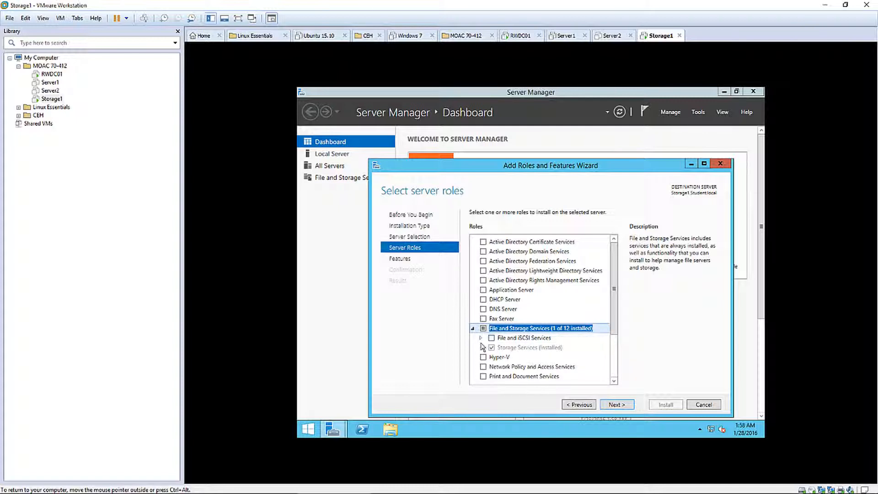
{"action": "left_click", "coordinate": [481, 338]}
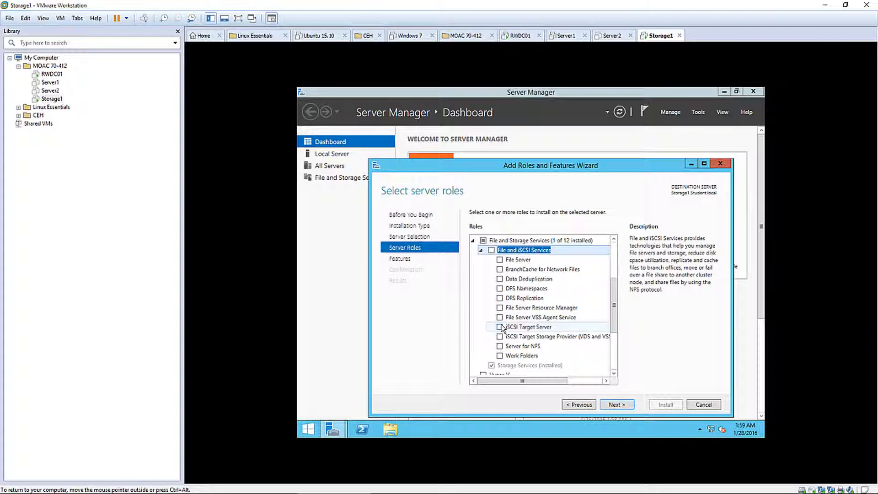
{"action": "left_click", "coordinate": [501, 327]}
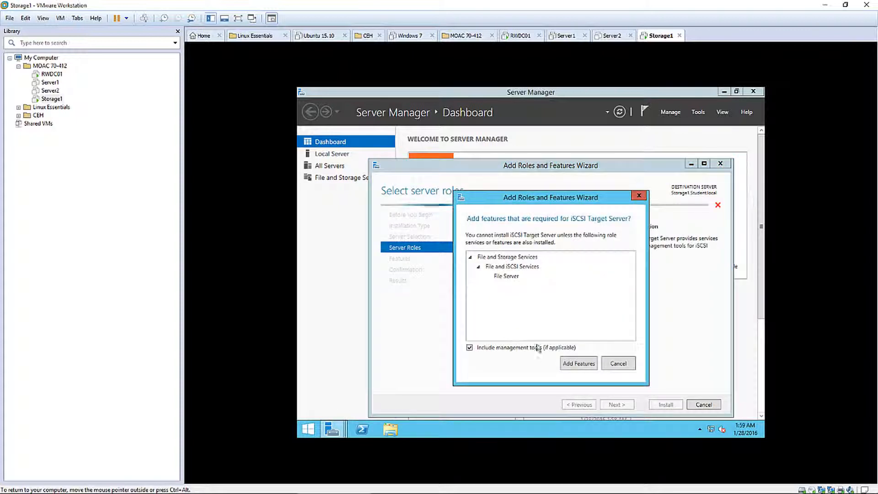
{"action": "left_click", "coordinate": [573, 363]}
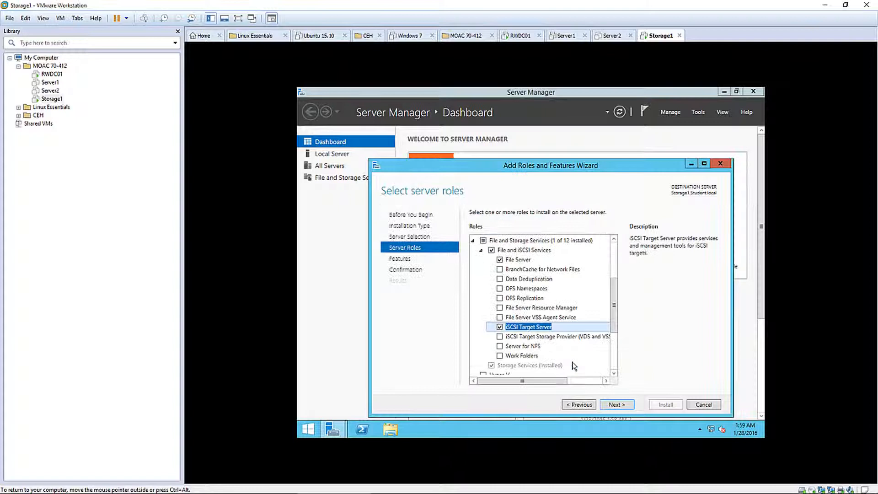
{"action": "left_click", "coordinate": [500, 337]}
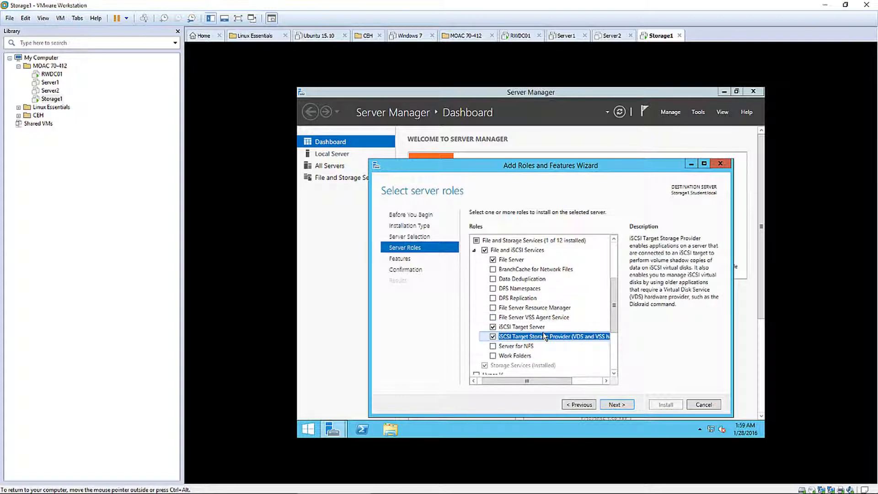
{"action": "left_click", "coordinate": [612, 406]}
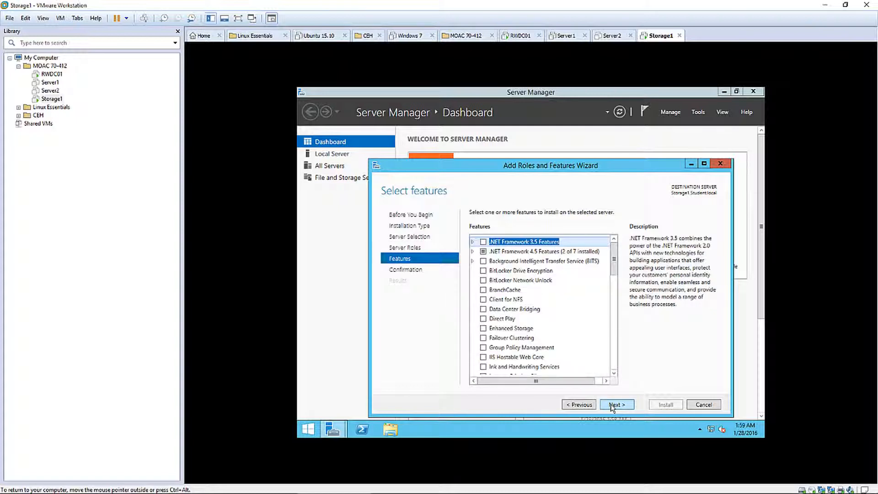
{"action": "left_click", "coordinate": [612, 405]}
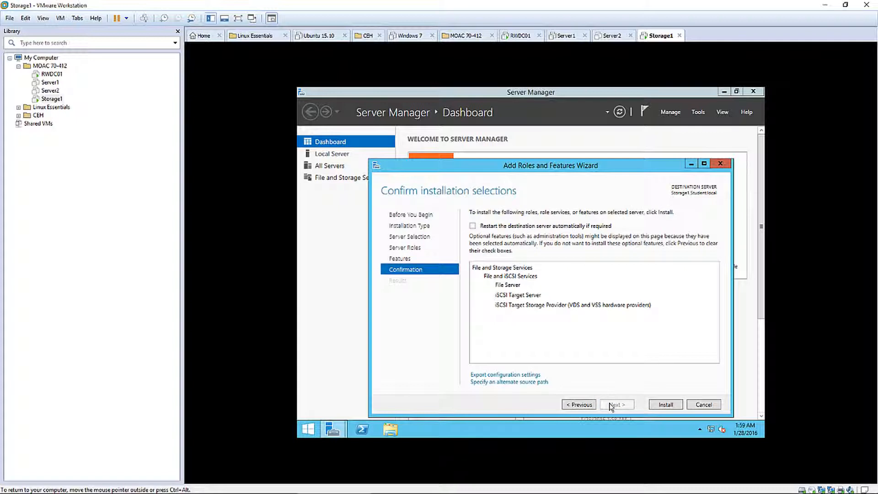
{"action": "left_click", "coordinate": [673, 404]}
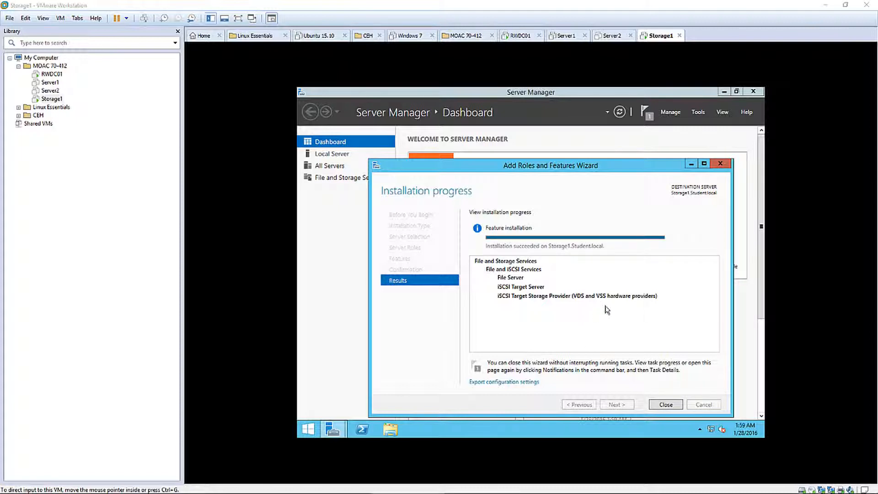
Close the finished wizard and restart Storage1 from the Start screen power options
{"action": "left_click", "coordinate": [666, 405]}
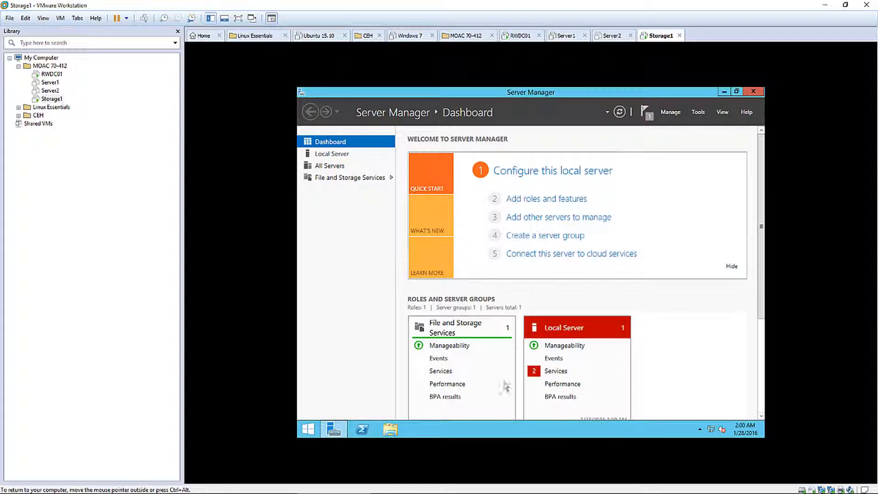
{"action": "left_click", "coordinate": [307, 430]}
{"action": "left_click", "coordinate": [707, 124]}
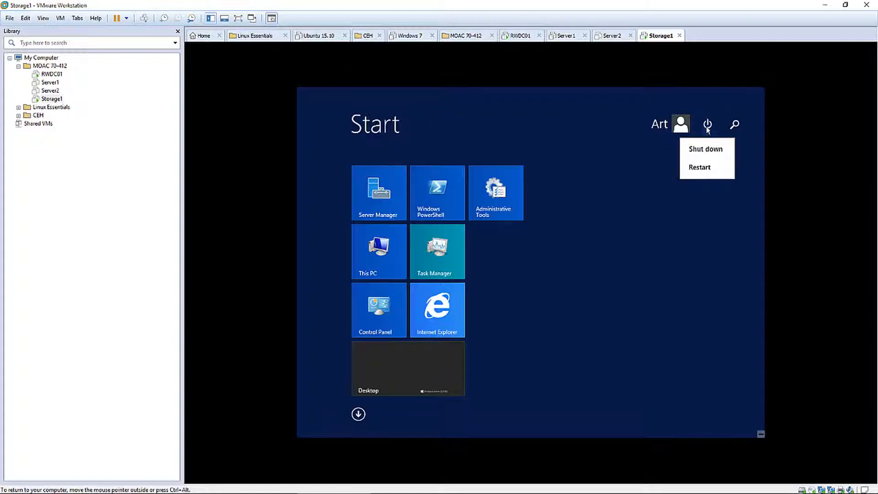
{"action": "left_click", "coordinate": [700, 168]}
{"action": "left_click", "coordinate": [731, 198]}
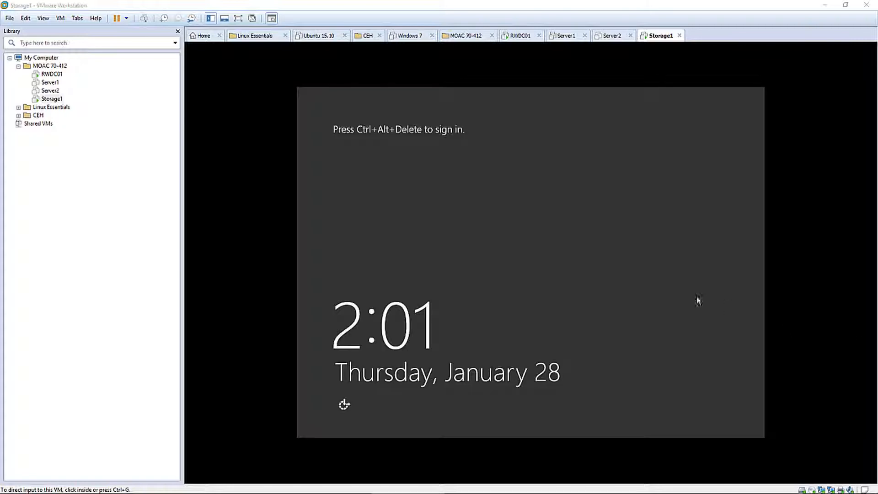
Sign back in to Storage1 with Ctrl+Alt+Insert and the account password
{"action": "left_click", "coordinate": [657, 287]}
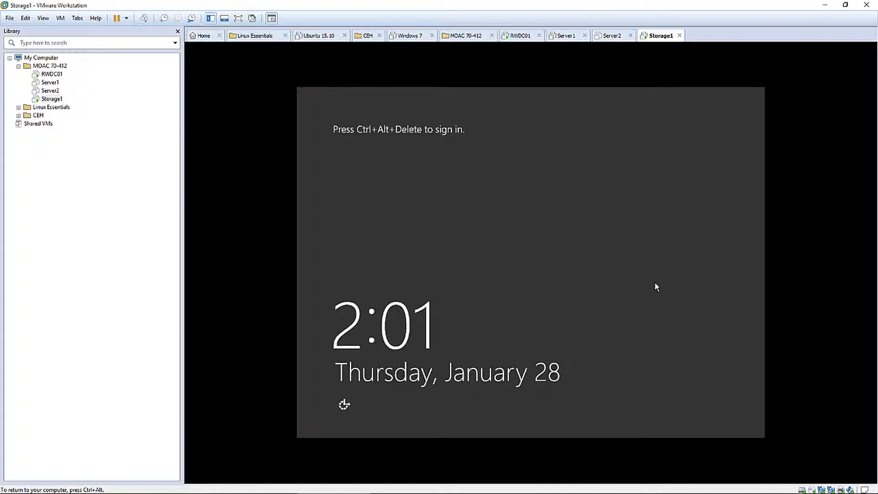
{"action": "key", "text": "ctrl+alt+Insert"}
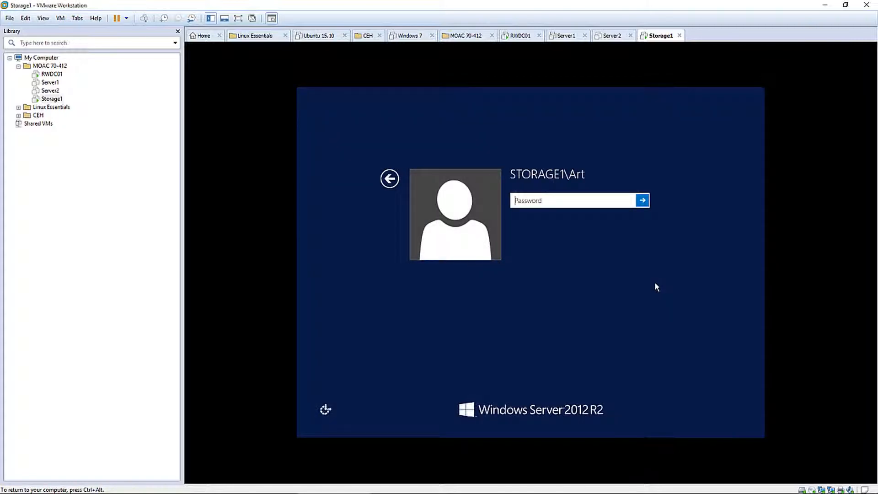
{"action": "type", "text": "Pa$$w0rd"}
{"action": "key", "text": "Return"}
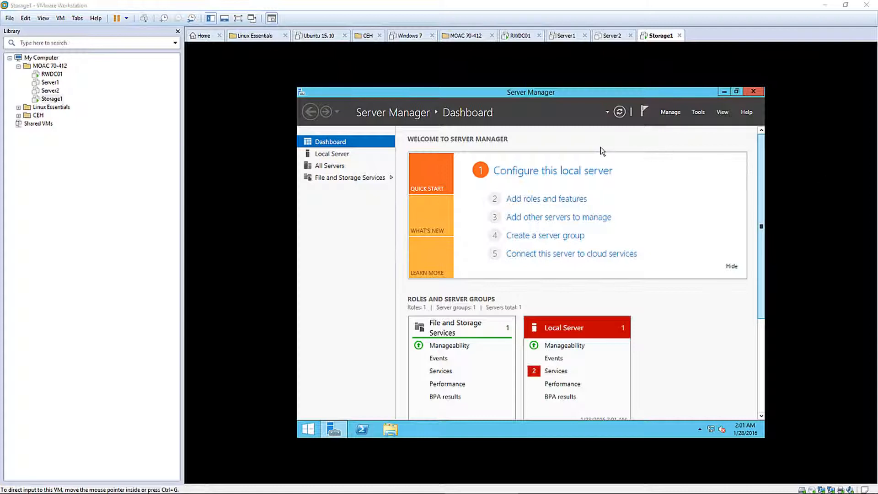
Go to File and Storage Services' iSCSI page and start the New iSCSI Virtual Disk wizard
{"action": "left_click", "coordinate": [347, 179]}
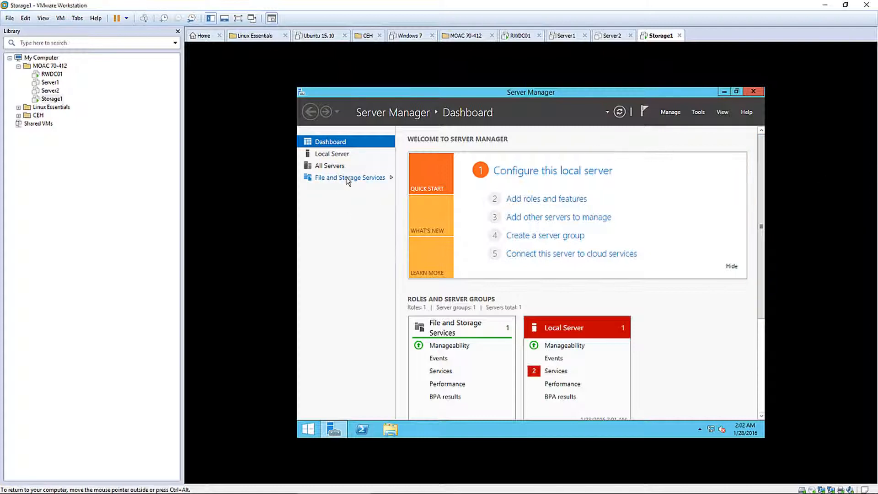
{"action": "left_click", "coordinate": [348, 180]}
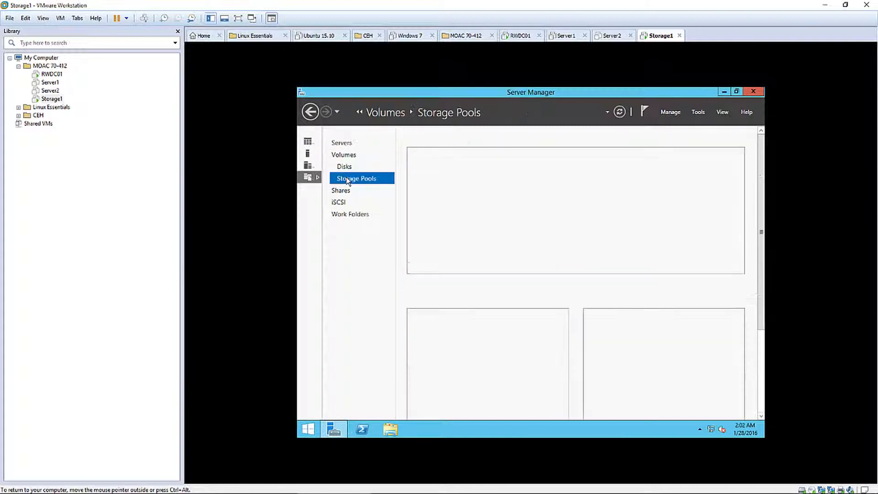
{"action": "left_click", "coordinate": [342, 202]}
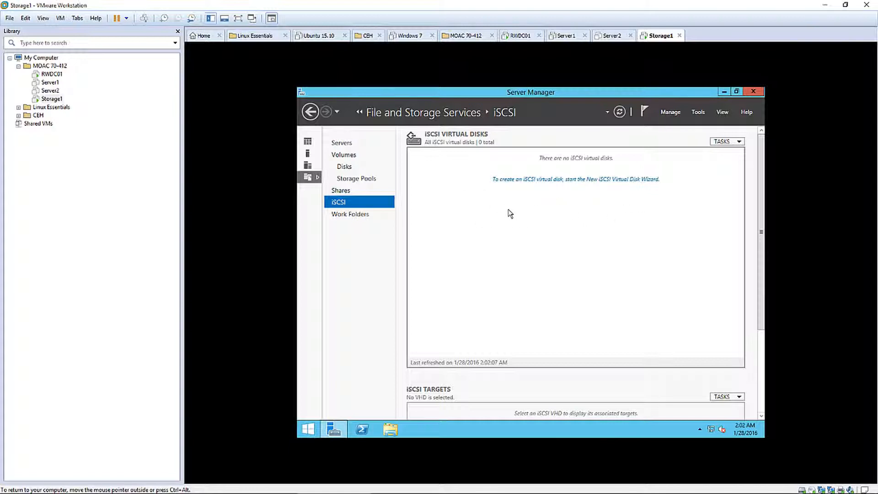
{"action": "left_click", "coordinate": [577, 179]}
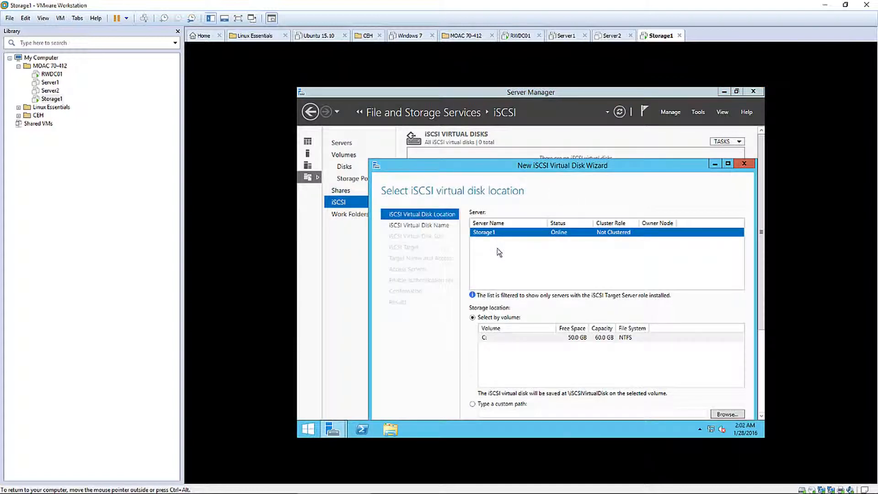
{"action": "left_click_drag", "start_coordinate": [573, 170], "coordinate": [610, 99]}
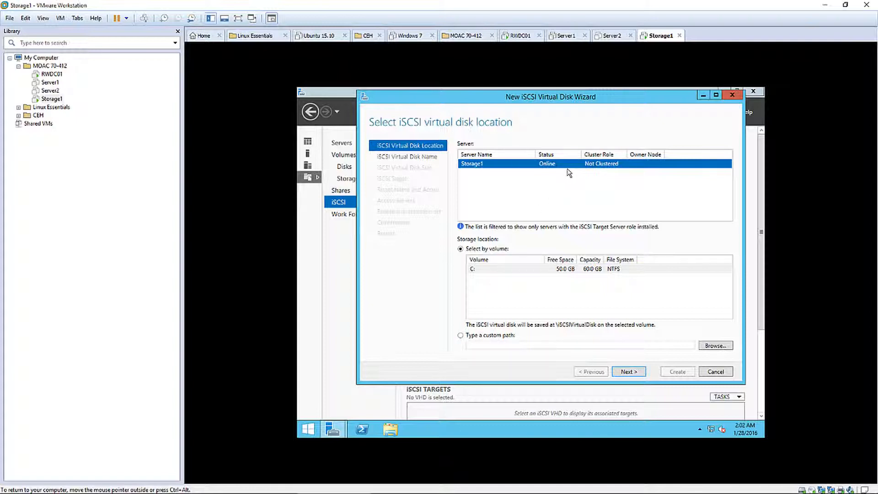
Place the virtual disk on C:, name it SharedDisk, and give it size 8
{"action": "left_click", "coordinate": [631, 371]}
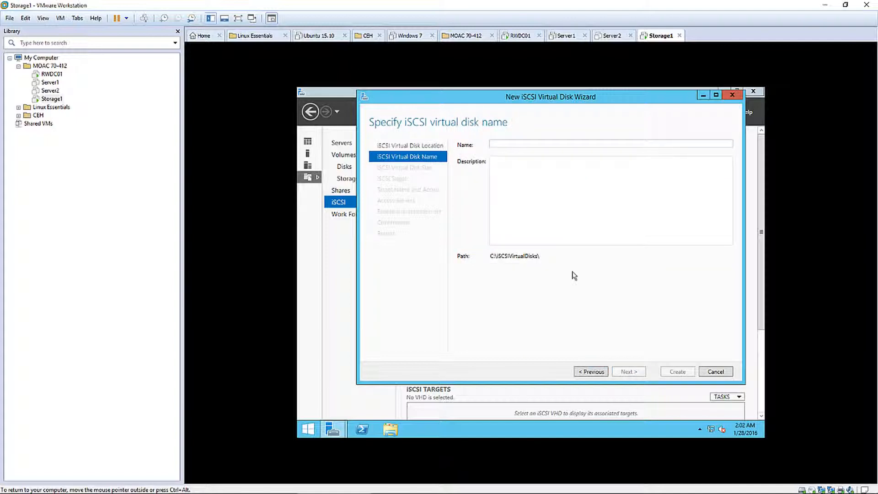
{"action": "type", "text": "S"}
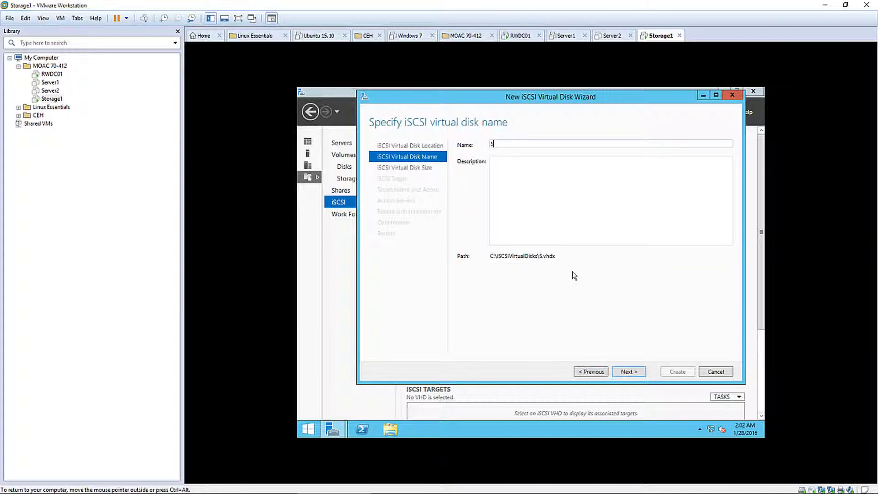
{"action": "type", "text": "haredDisk"}
{"action": "left_click", "coordinate": [622, 373]}
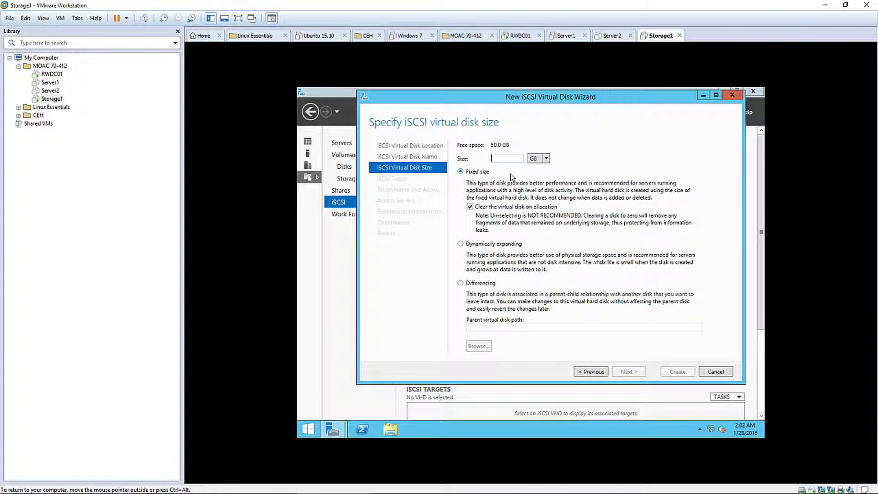
{"action": "type", "text": "8"}
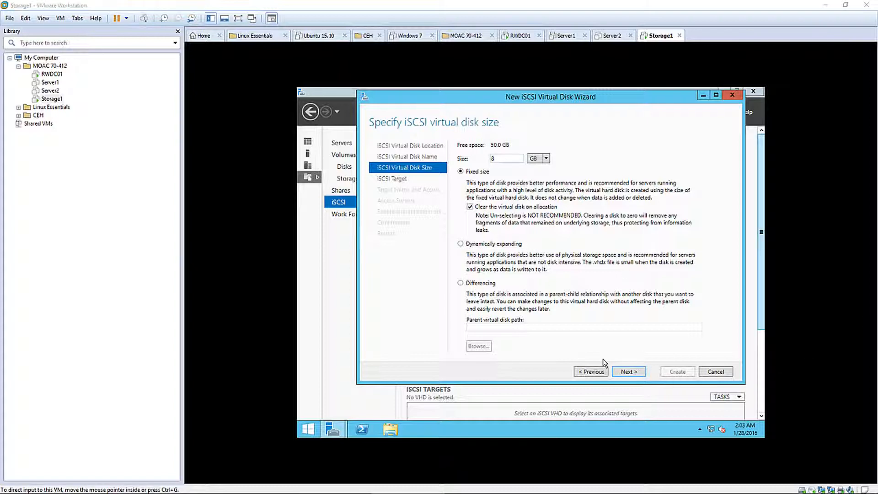
{"action": "left_click", "coordinate": [628, 372]}
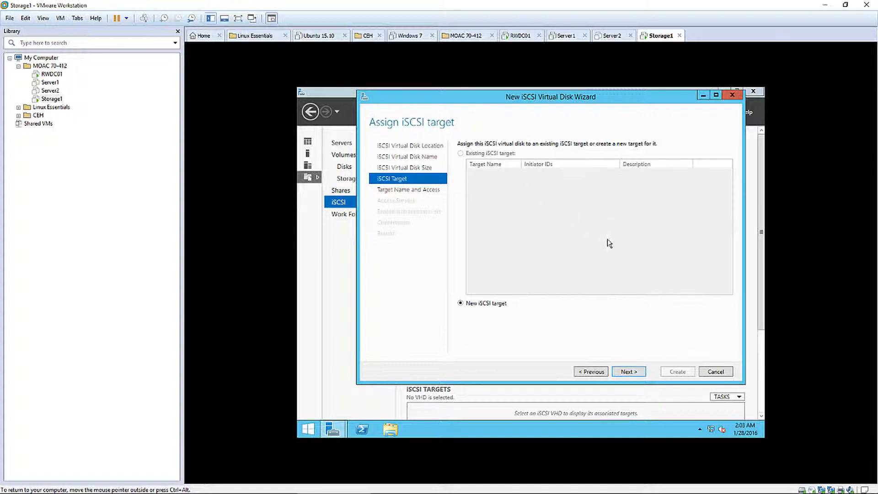
Create a new iSCSI target named clusterservers and begin adding an access initiator
{"action": "left_click", "coordinate": [630, 371]}
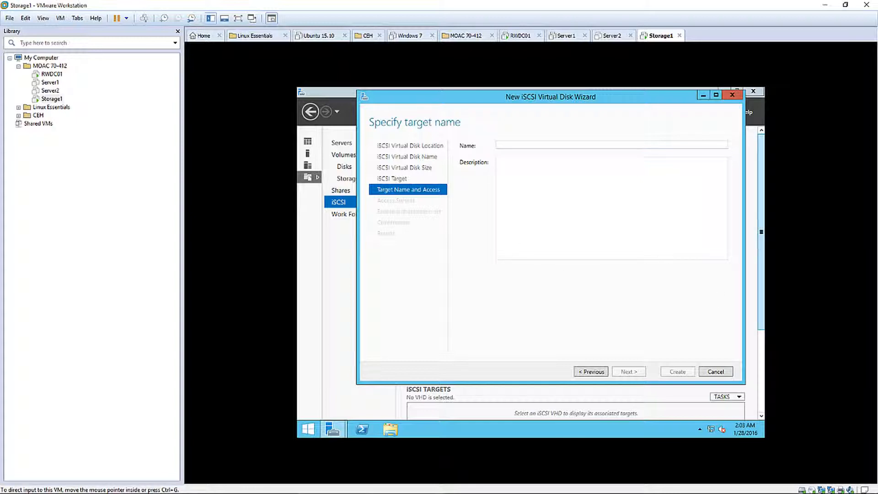
{"action": "left_click", "coordinate": [517, 148]}
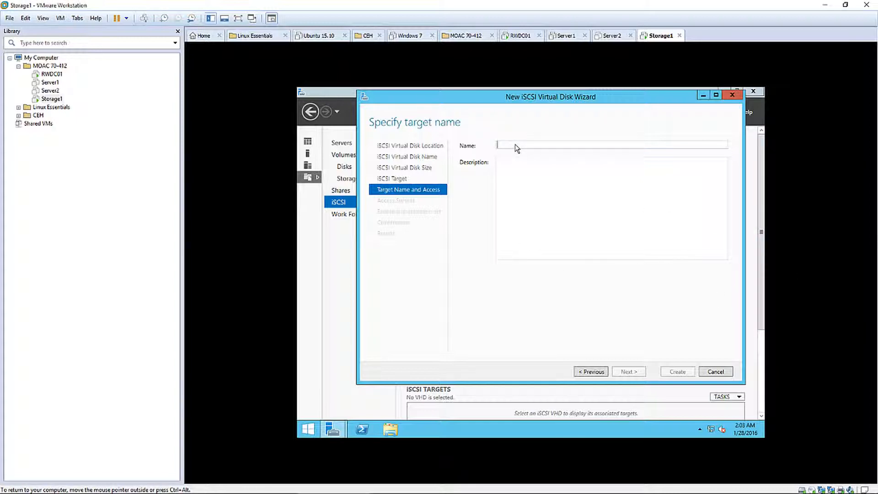
{"action": "type", "text": "c"}
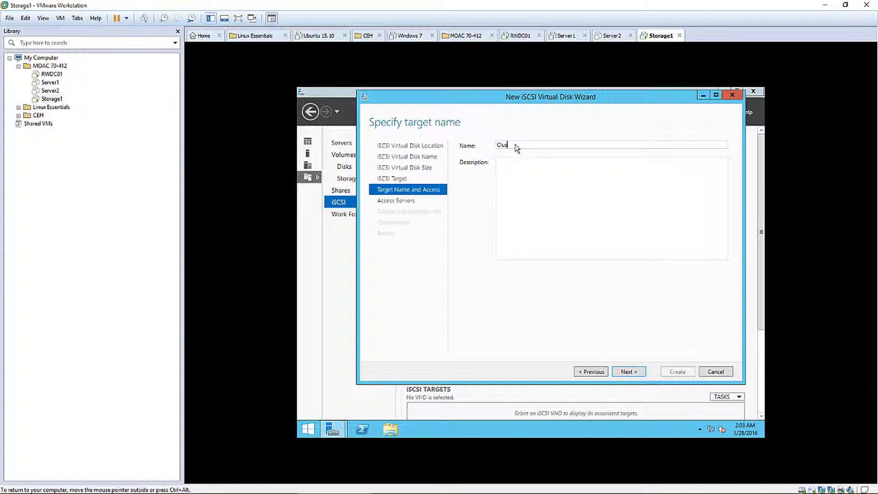
{"action": "type", "text": "lusterServers"}
{"action": "left_click", "coordinate": [625, 371]}
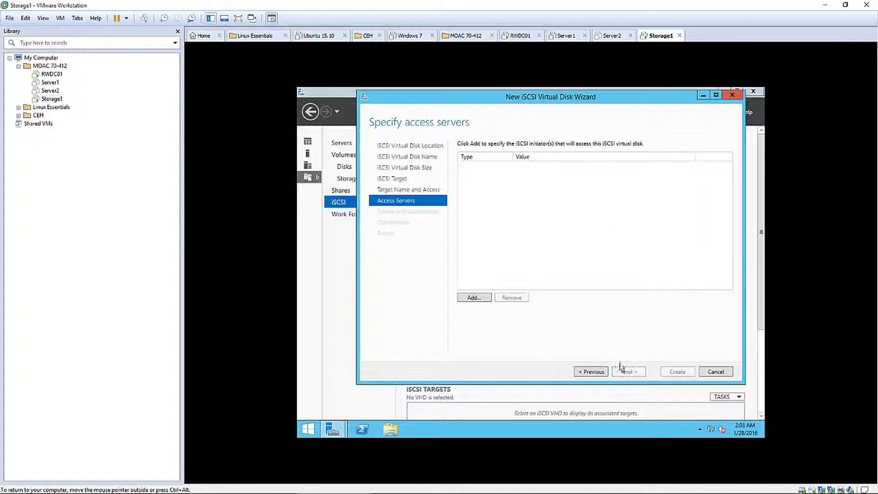
{"action": "left_click", "coordinate": [472, 300]}
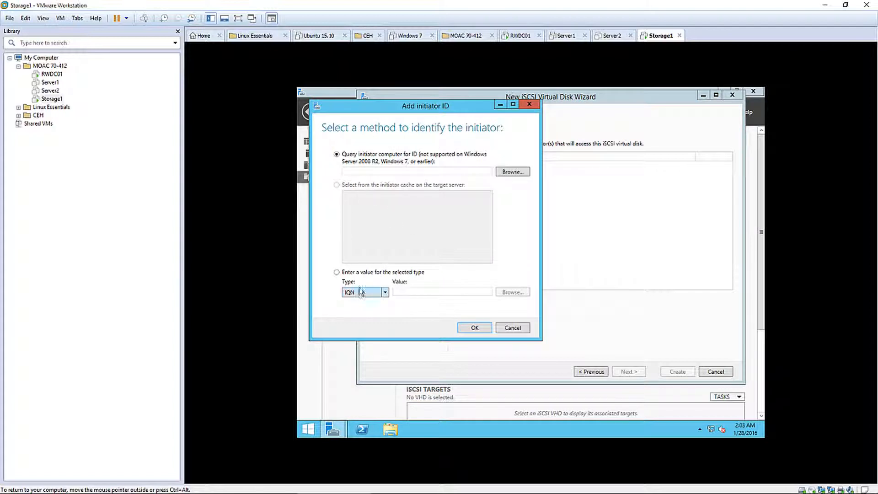
Add initiators by IP address 192.168.1.60 and 192.168.1.70 to the ClusterServers target's access list
{"action": "left_click", "coordinate": [337, 273]}
{"action": "left_click", "coordinate": [362, 293]}
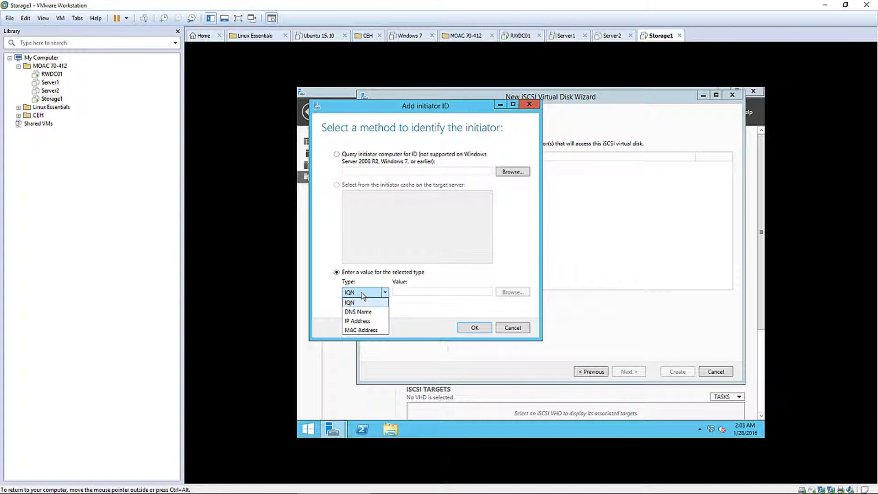
{"action": "left_click", "coordinate": [360, 321]}
{"action": "left_click", "coordinate": [398, 292]}
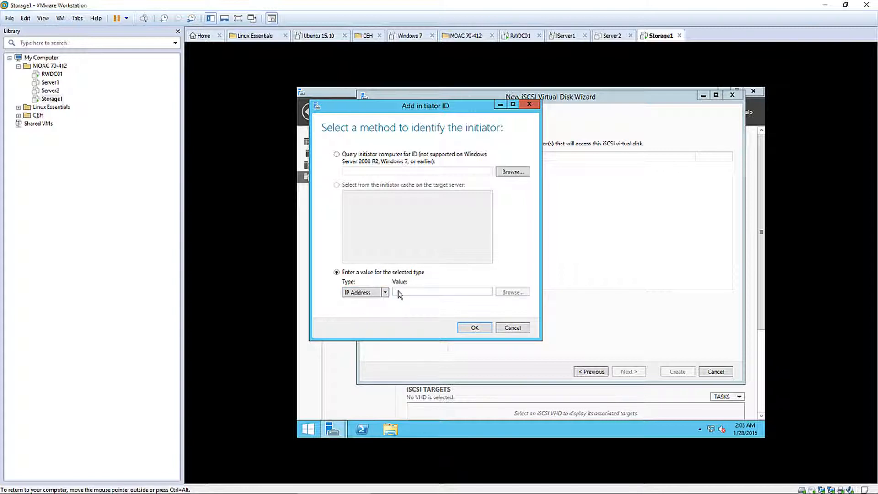
{"action": "type", "text": "192.168"}
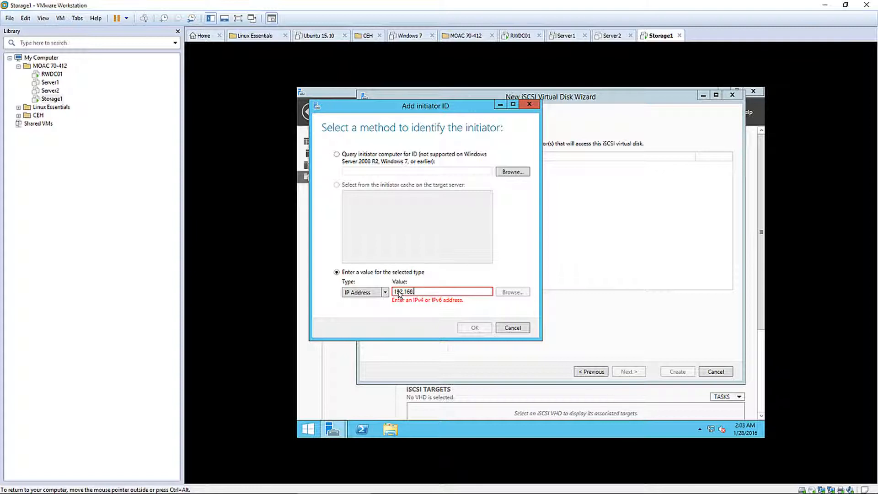
{"action": "type", "text": ".1.60"}
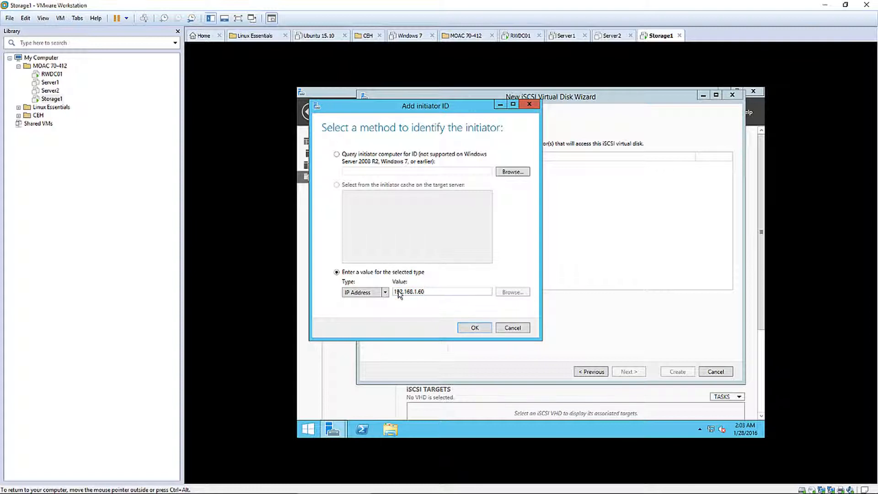
{"action": "left_click", "coordinate": [470, 328]}
{"action": "left_click", "coordinate": [474, 297]}
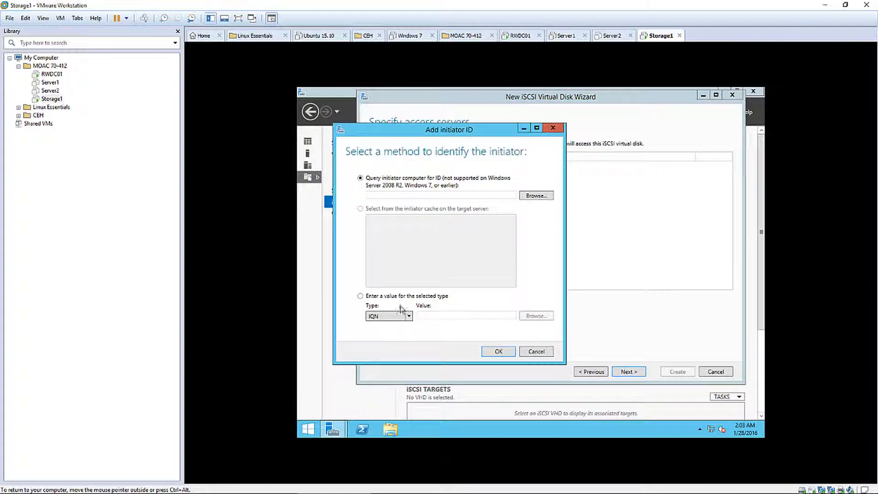
{"action": "left_click", "coordinate": [402, 316]}
{"action": "left_click", "coordinate": [381, 345]}
{"action": "type", "text": "192.168"}
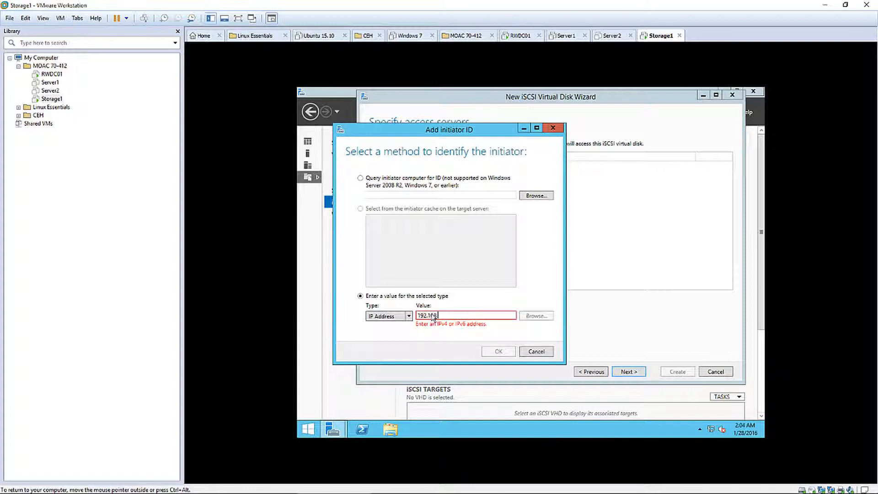
{"action": "type", "text": ".1.70"}
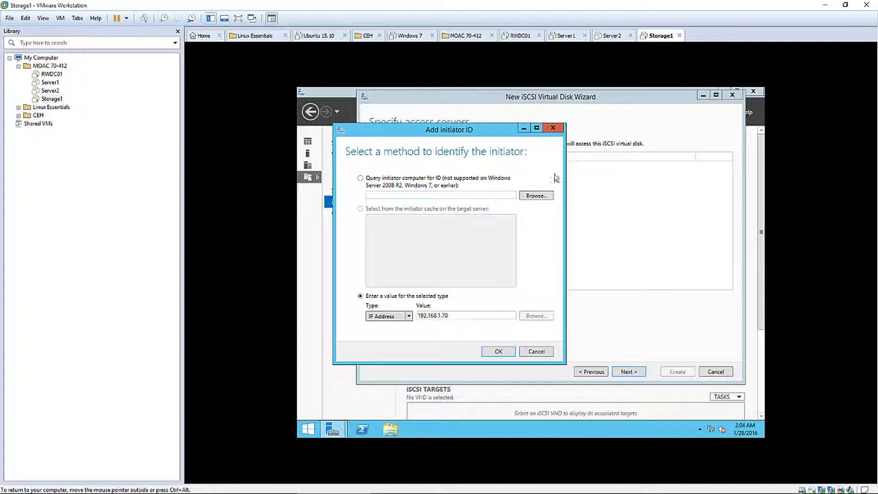
{"action": "left_click", "coordinate": [499, 352]}
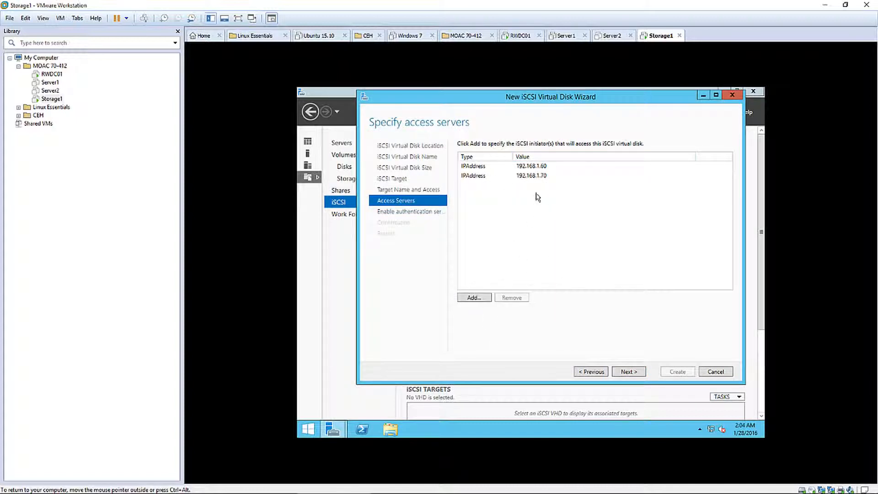
Leave CHAP disabled, then create the 8 GB SharedDisk on clusterservers and close the wizard
{"action": "left_click", "coordinate": [625, 371]}
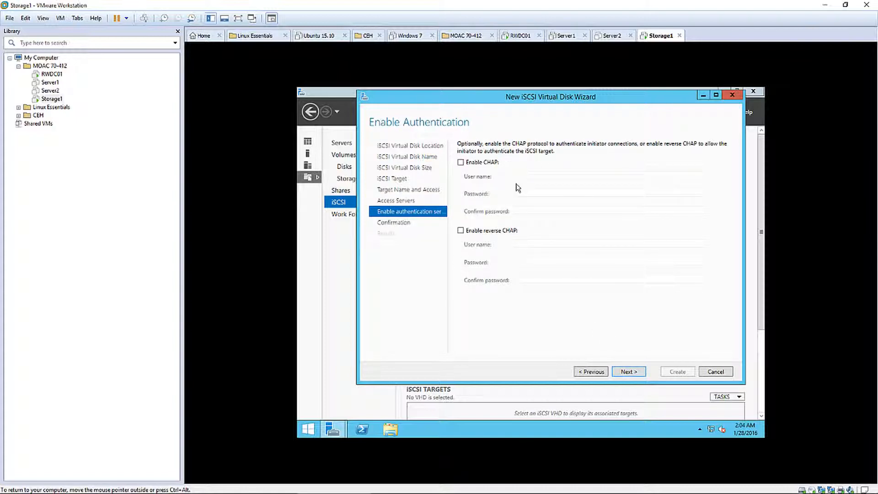
{"action": "left_click", "coordinate": [629, 371]}
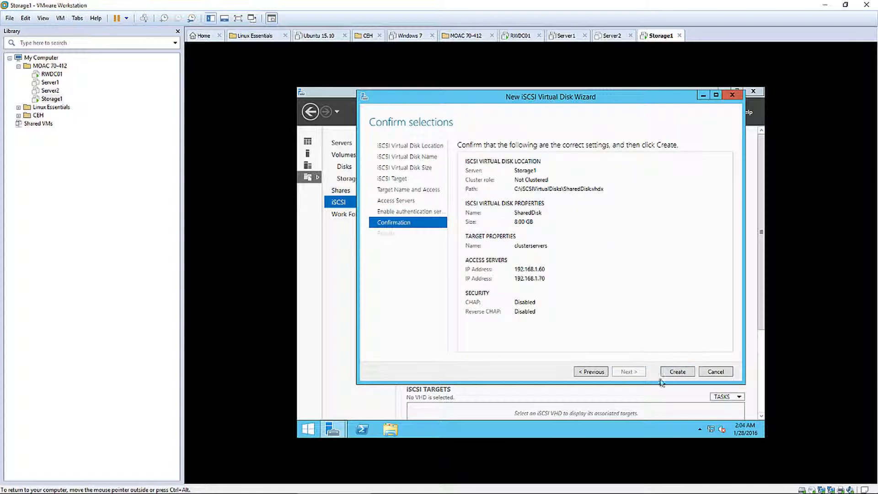
{"action": "left_click", "coordinate": [674, 373]}
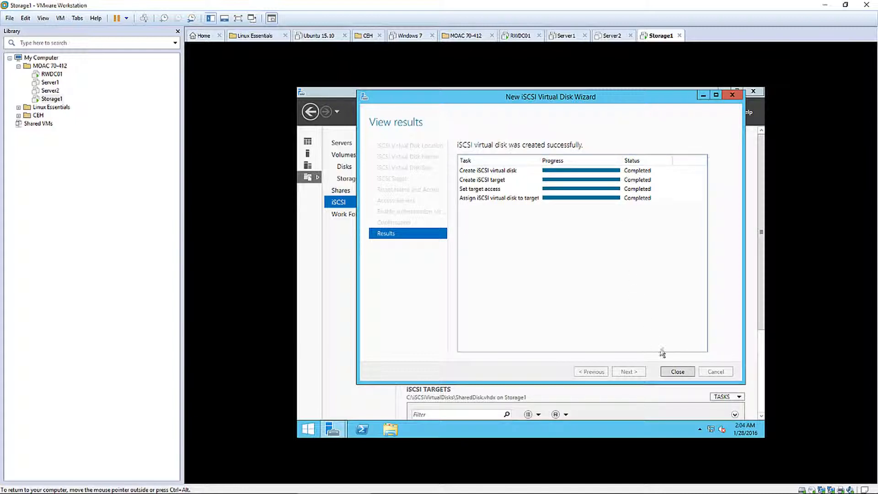
{"action": "left_click", "coordinate": [678, 371]}
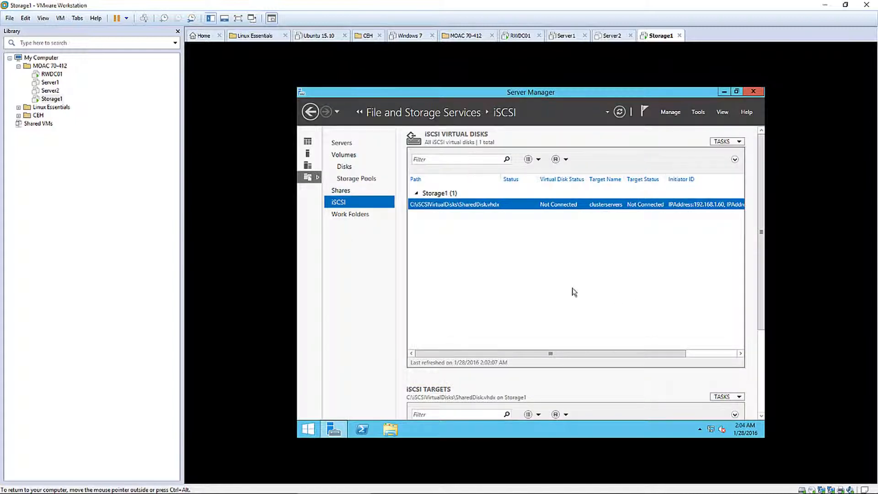
Return input to the Storage1 VM and start a new iSCSI virtual disk from TASKS
{"action": "key", "text": "ctrl+alt"}
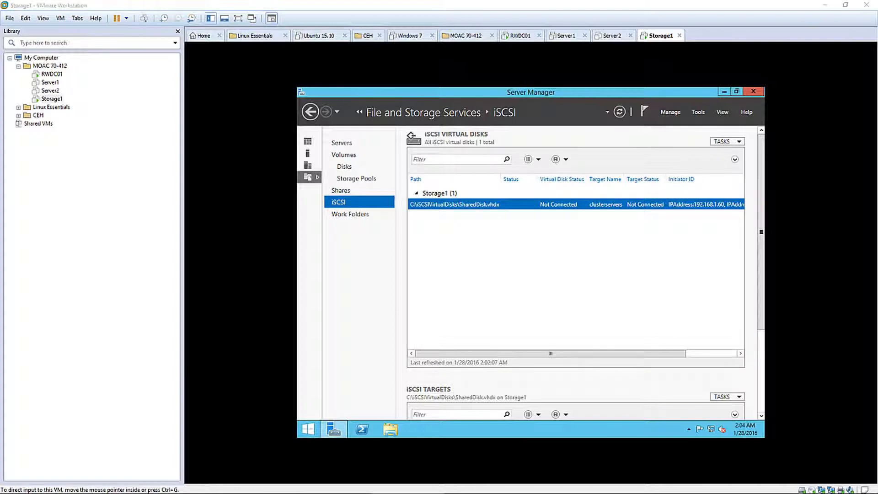
{"action": "left_click", "coordinate": [606, 276]}
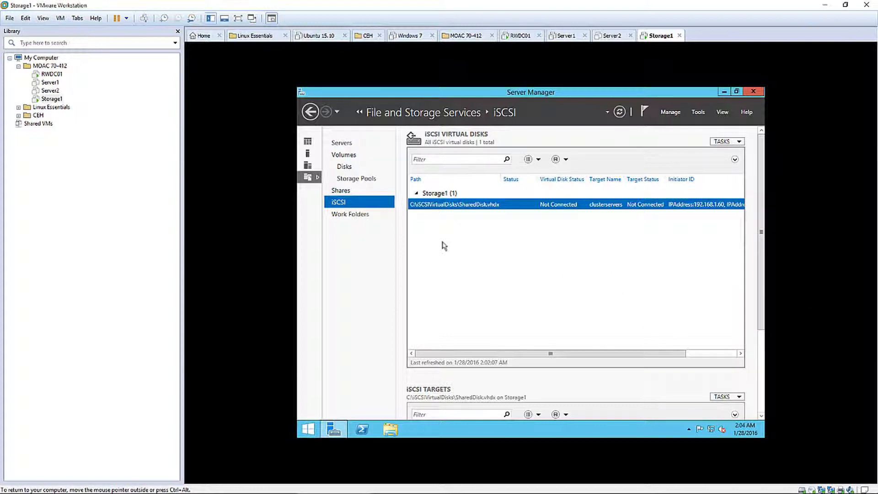
{"action": "left_click", "coordinate": [720, 142]}
{"action": "left_click", "coordinate": [719, 142]}
{"action": "left_click", "coordinate": [717, 142]}
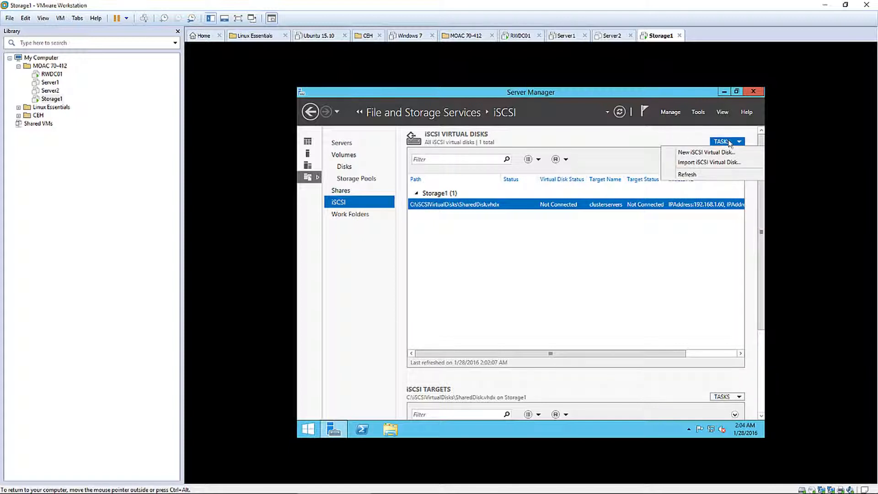
{"action": "left_click", "coordinate": [699, 154]}
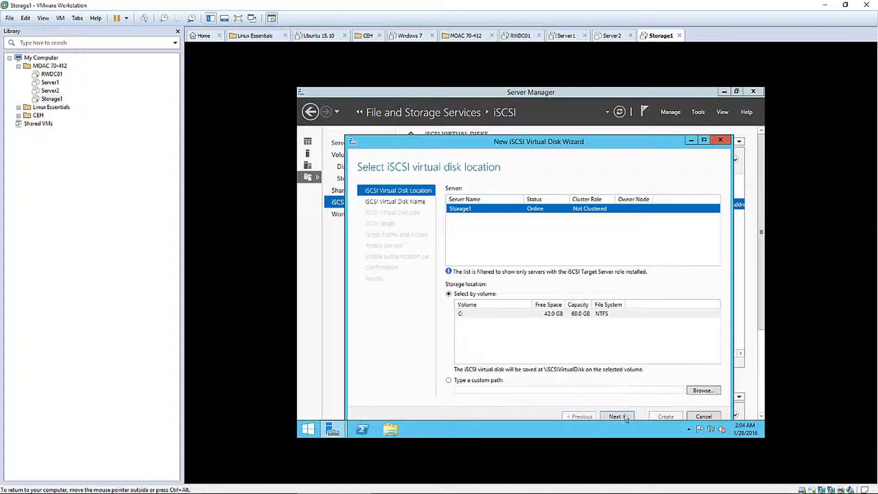
Keep volume C:, name the disk QuorumDisk and give it a 2 GB size
{"action": "left_click", "coordinate": [618, 416]}
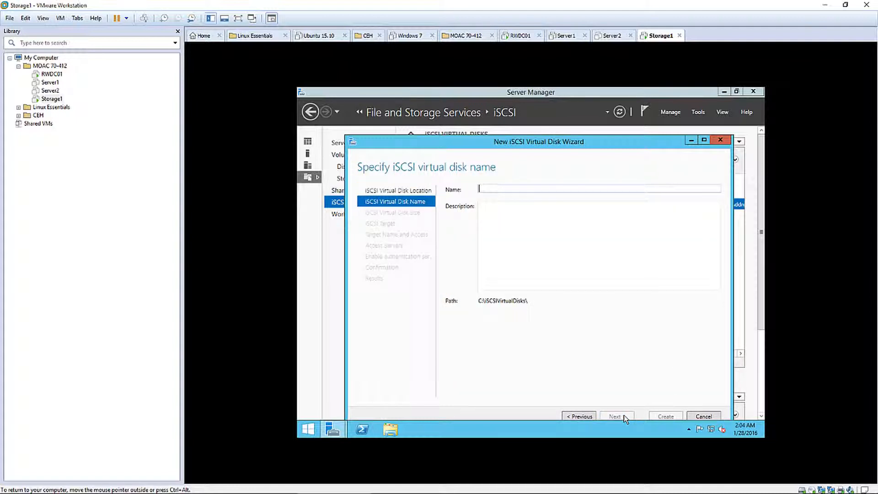
{"action": "type", "text": "S"}
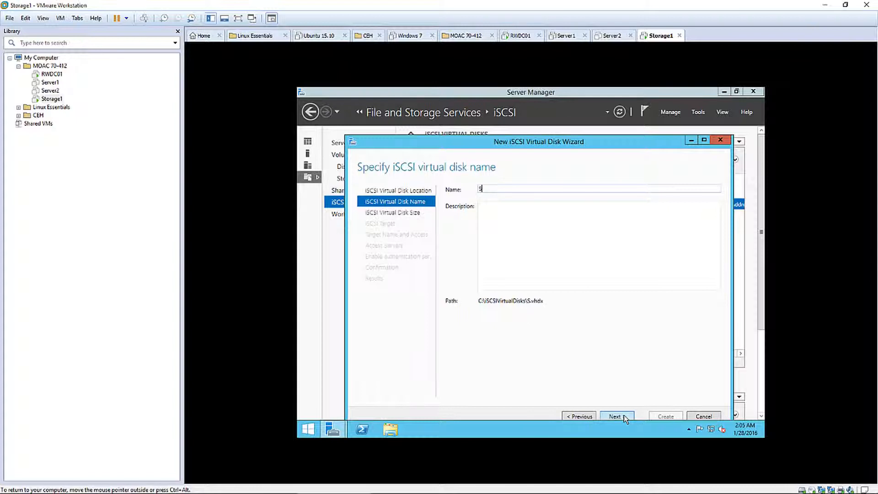
{"action": "type", "text": "torage"}
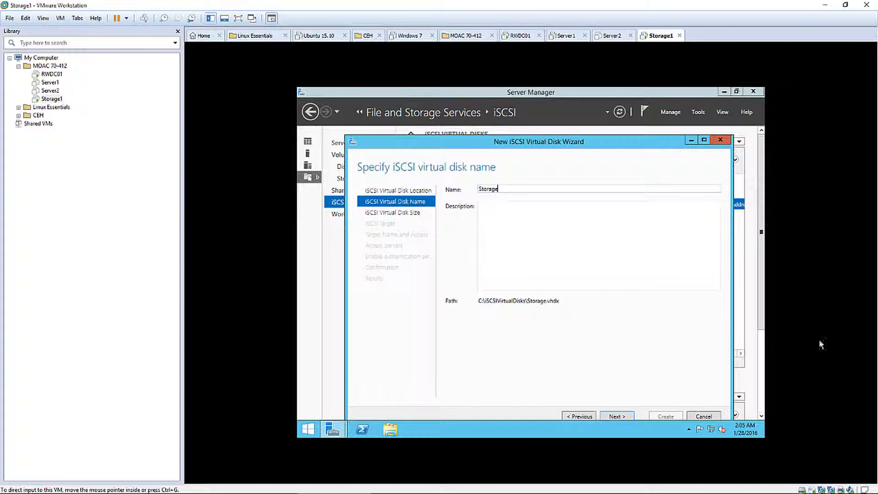
{"action": "type", "text": "\\\\\\"}
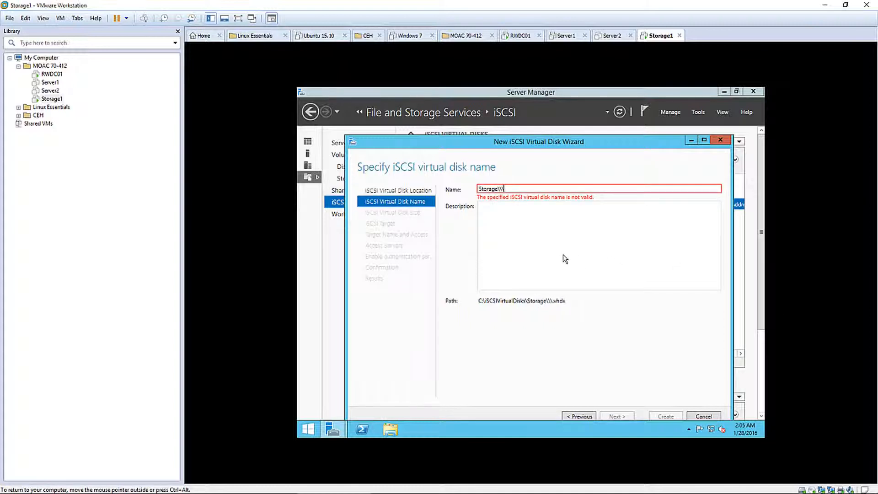
{"action": "key", "text": "BackSpace"}
{"action": "key", "text": "BackSpace"}
{"action": "key", "text": "BackSpace"}
{"action": "key", "text": "BackSpace"}
{"action": "key", "text": "BackSpace"}
{"action": "key", "text": "BackSpace"}
{"action": "key", "text": "BackSpace"}
{"action": "key", "text": "BackSpace"}
{"action": "key", "text": "BackSpace"}
{"action": "key", "text": "BackSpace"}
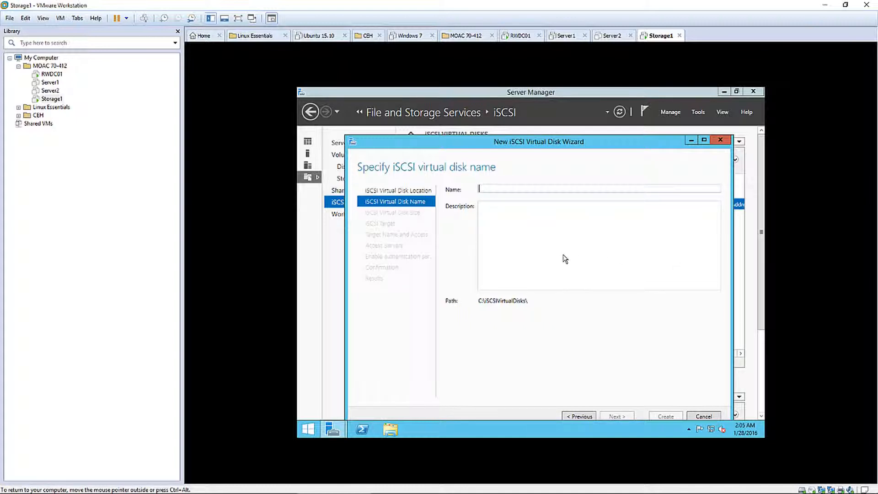
{"action": "type", "text": "Qu"}
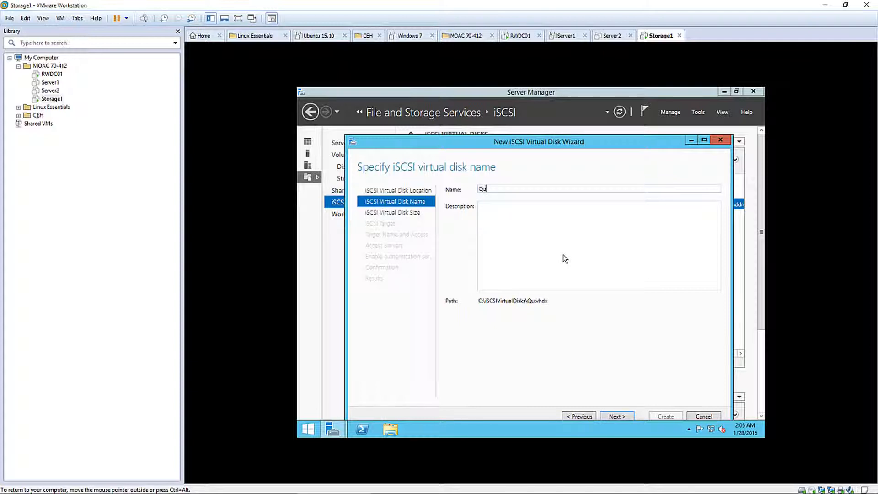
{"action": "type", "text": "orumDisk"}
{"action": "left_click", "coordinate": [618, 417]}
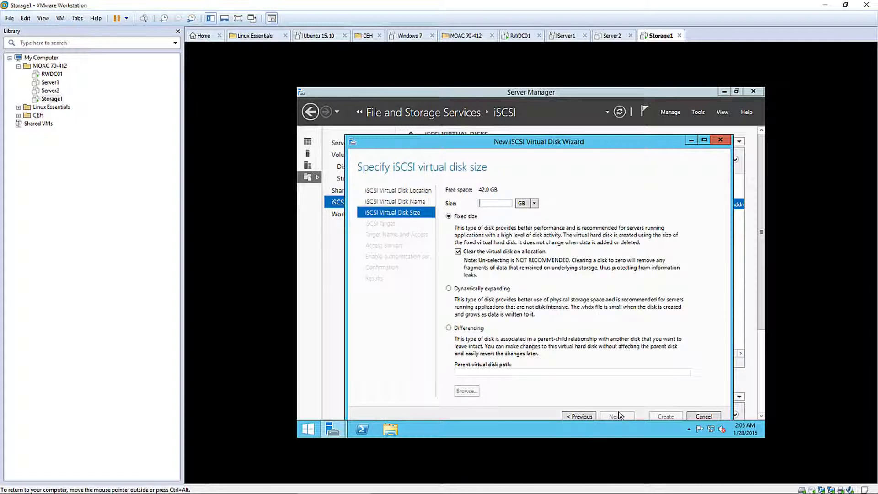
{"action": "type", "text": "2"}
{"action": "left_click", "coordinate": [619, 416]}
Assign QuorumDisk to the existing clusterservers target, create it and close the wizard
{"action": "left_click", "coordinate": [463, 219]}
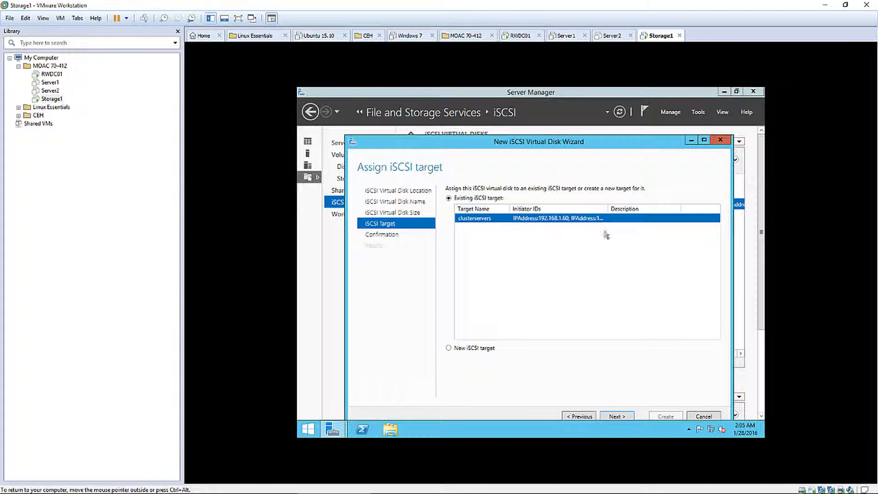
{"action": "left_click", "coordinate": [617, 416]}
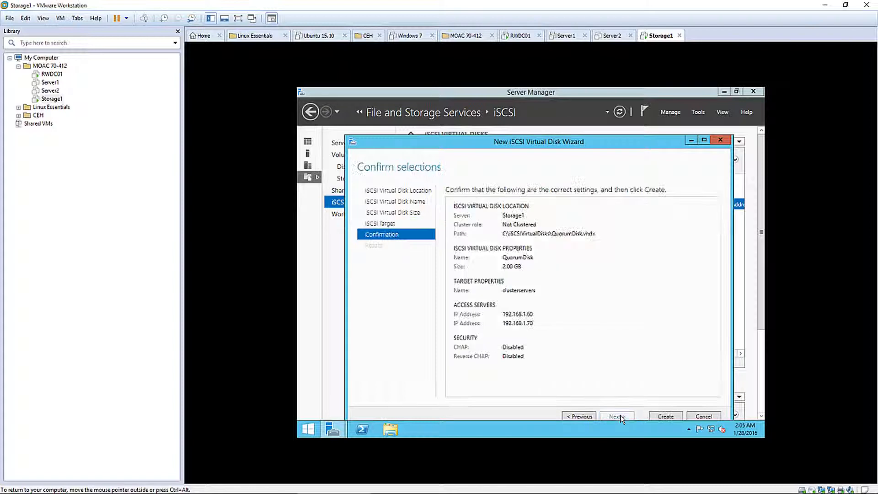
{"action": "left_click_drag", "start_coordinate": [554, 141], "coordinate": [548, 117]}
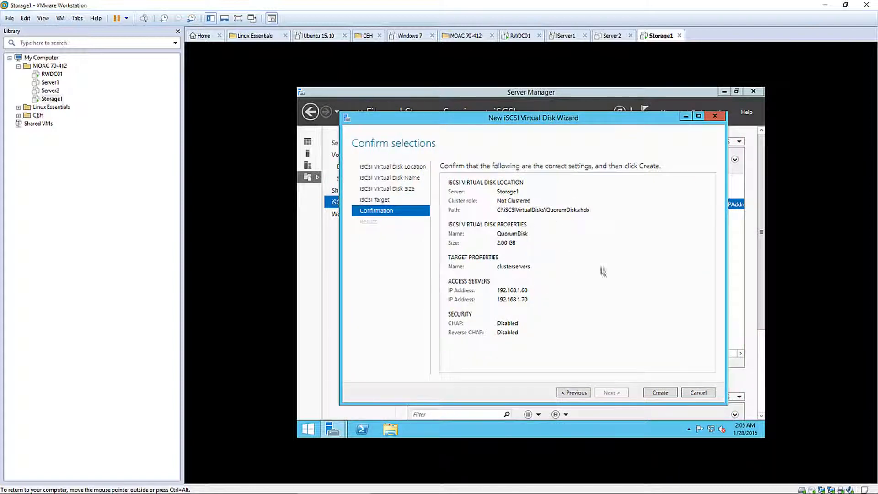
{"action": "left_click", "coordinate": [662, 394]}
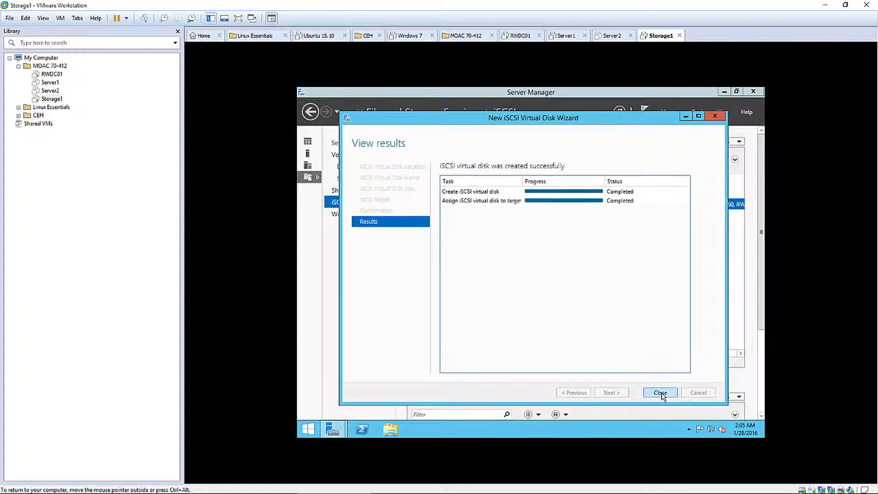
{"action": "left_click", "coordinate": [661, 393]}
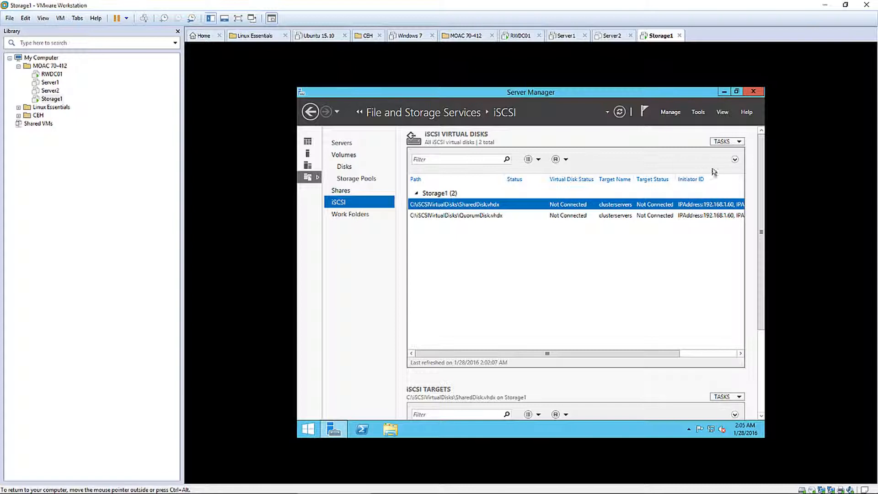
Create a 5 GB iSCSI disk named Storage1 on volume C:, assigned to clusterservers
{"action": "left_click", "coordinate": [724, 141]}
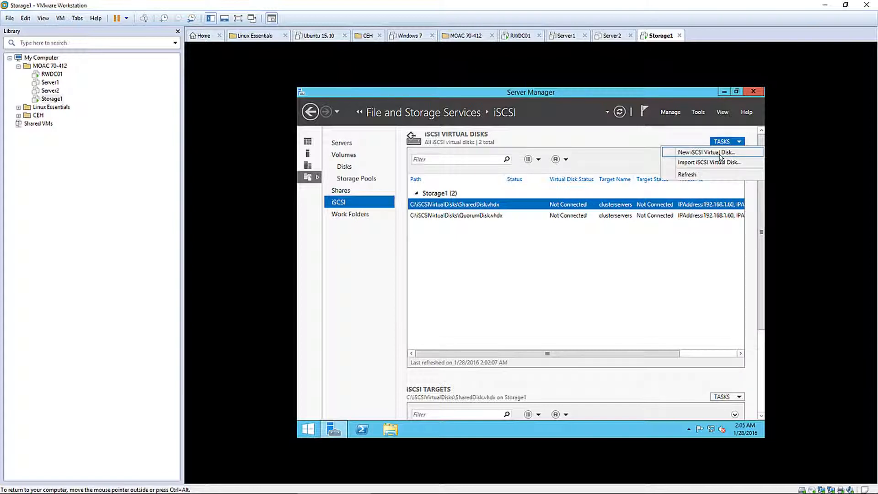
{"action": "left_click", "coordinate": [707, 153]}
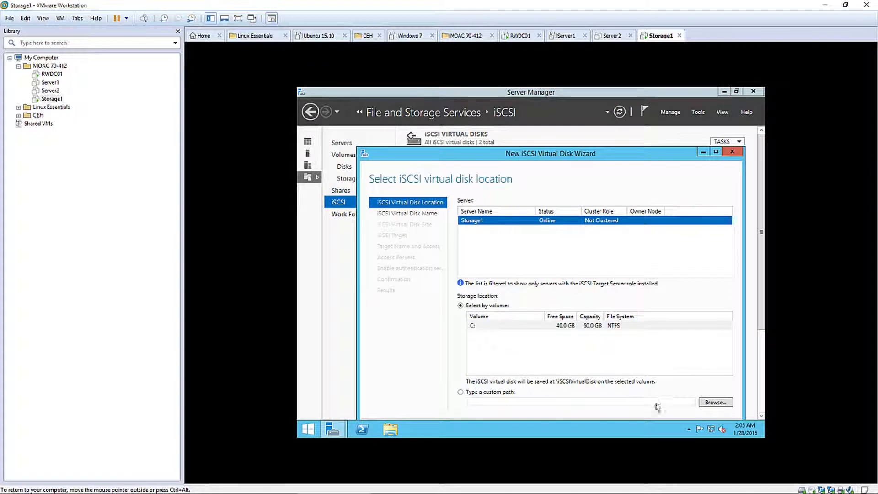
{"action": "left_click_drag", "start_coordinate": [611, 156], "coordinate": [602, 124]}
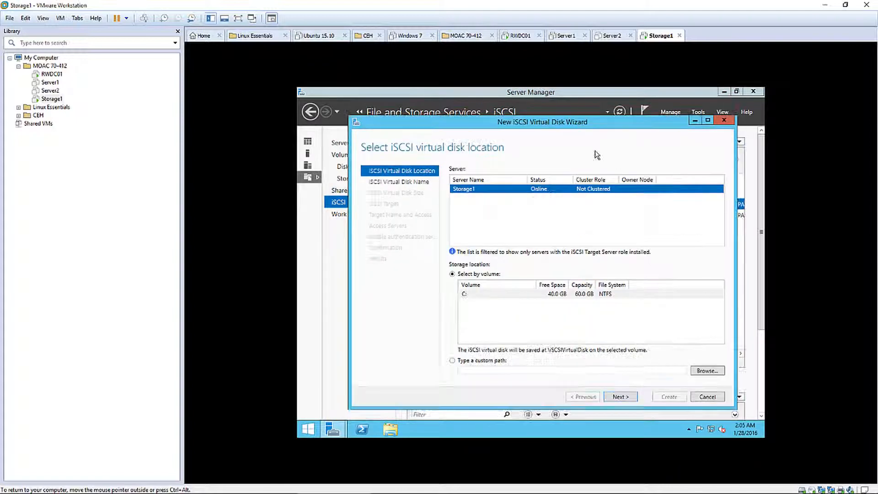
{"action": "left_click", "coordinate": [620, 397]}
{"action": "type", "text": "Storage1"}
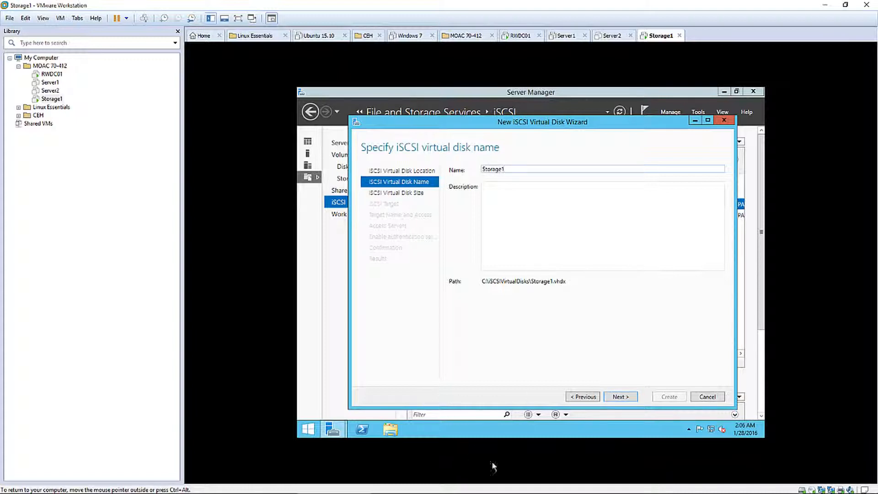
{"action": "left_click", "coordinate": [617, 397]}
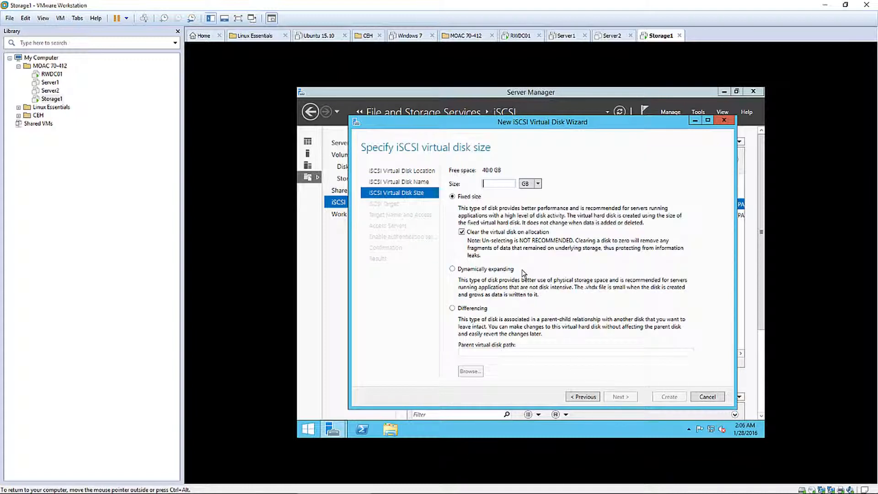
{"action": "type", "text": "5"}
{"action": "left_click", "coordinate": [623, 394]}
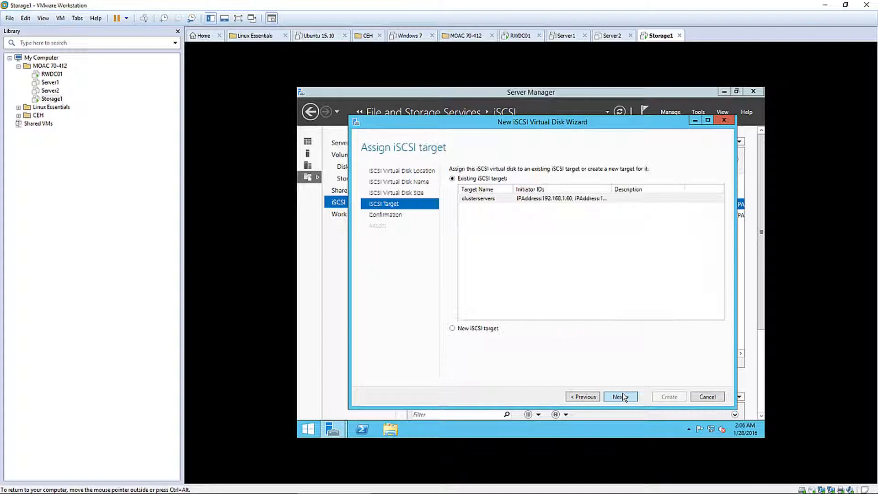
{"action": "left_click", "coordinate": [476, 199]}
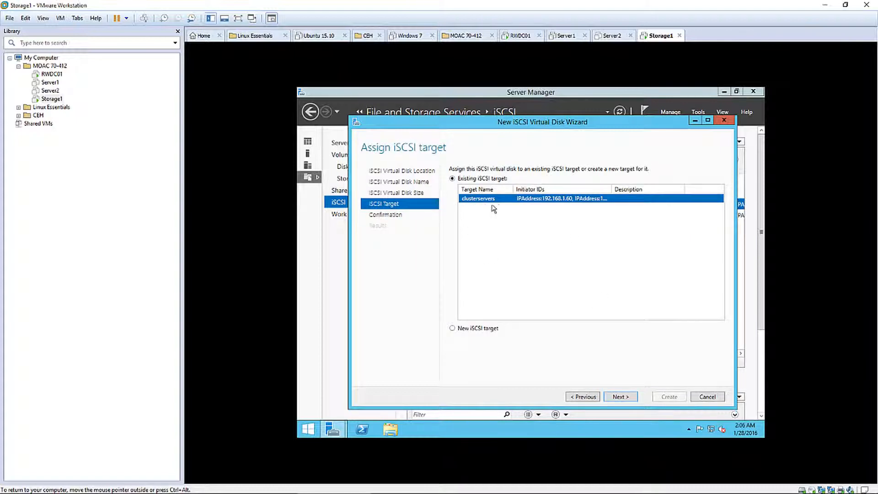
{"action": "left_click", "coordinate": [625, 396]}
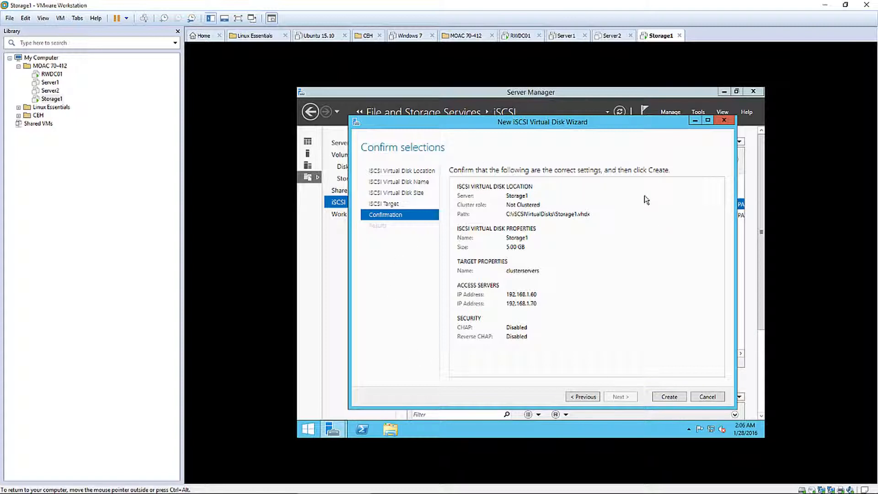
{"action": "left_click", "coordinate": [668, 396]}
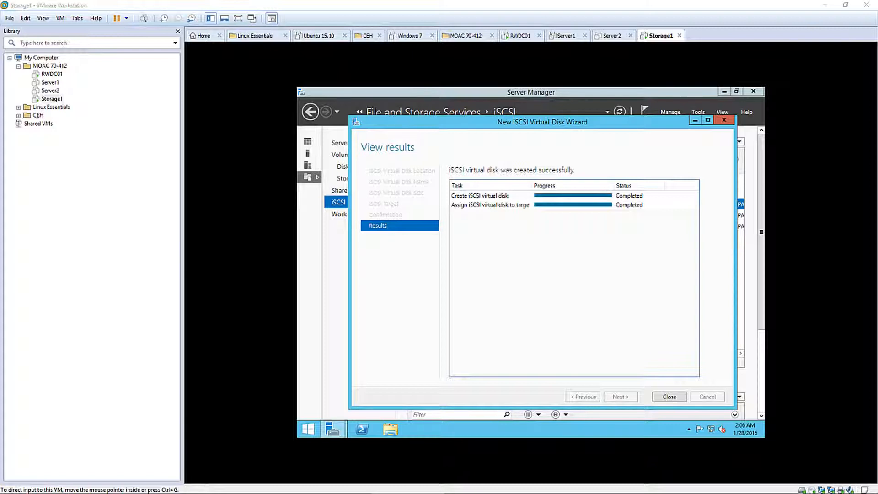
{"action": "left_click", "coordinate": [662, 396]}
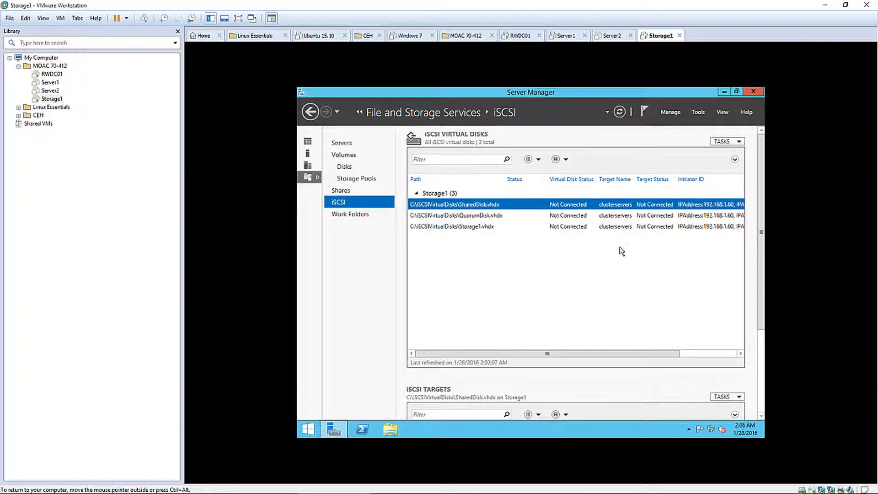
Create a 5 GB iSCSI virtual disk Storage2 on the clusterservers target
{"action": "left_click", "coordinate": [723, 143]}
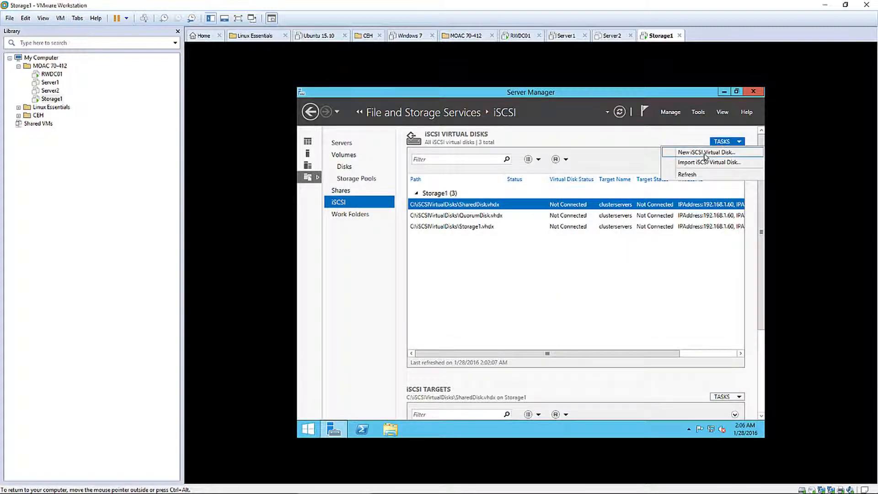
{"action": "left_click", "coordinate": [706, 153]}
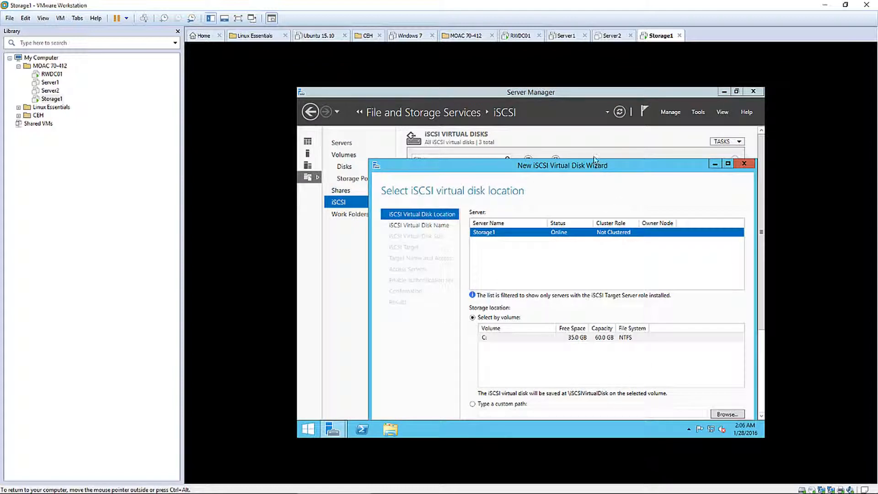
{"action": "left_click", "coordinate": [632, 400]}
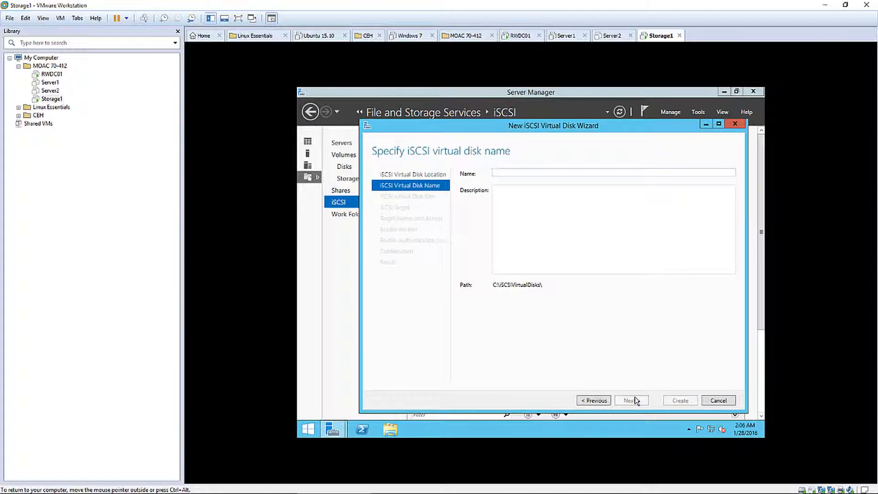
{"action": "type", "text": "Storage2"}
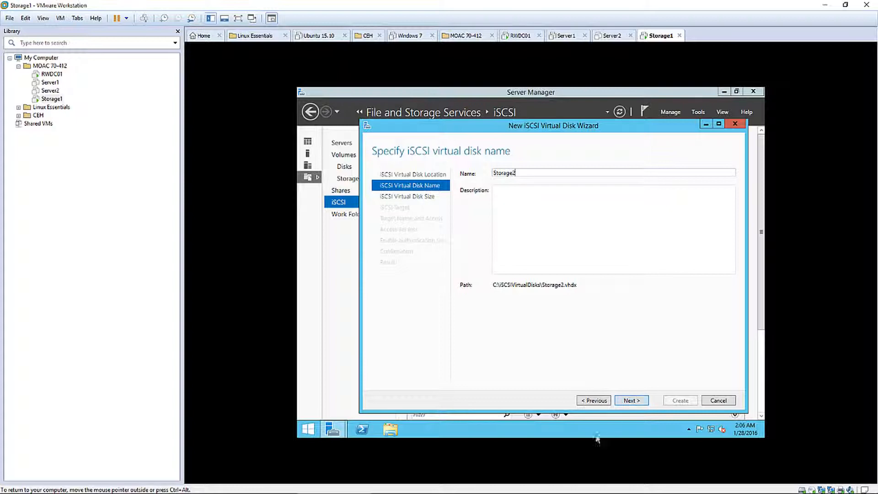
{"action": "left_click", "coordinate": [633, 401]}
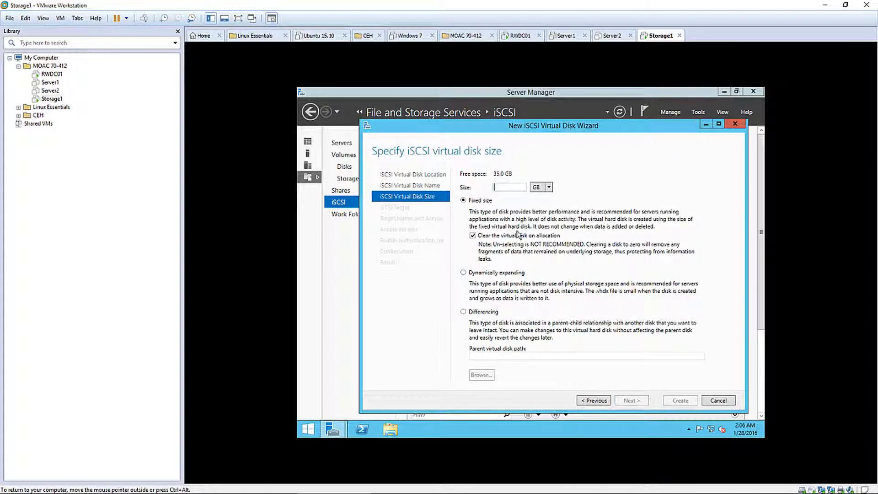
{"action": "type", "text": "5"}
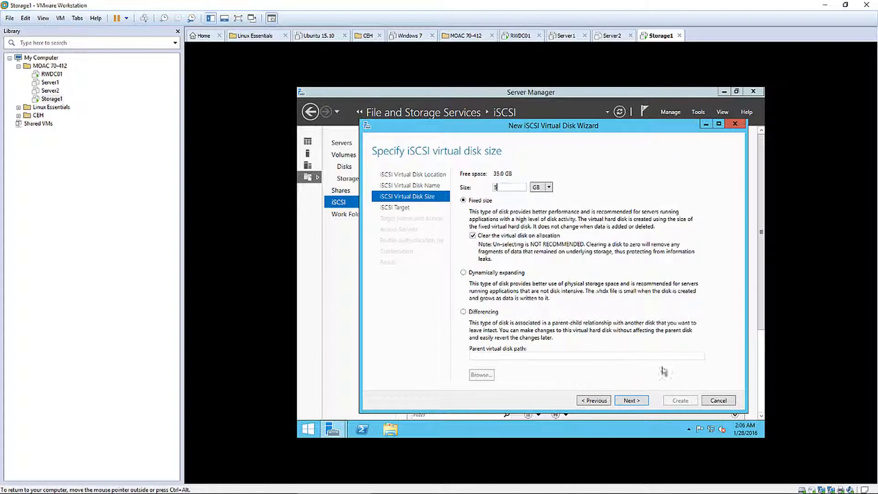
{"action": "left_click", "coordinate": [630, 403]}
{"action": "left_click", "coordinate": [630, 401]}
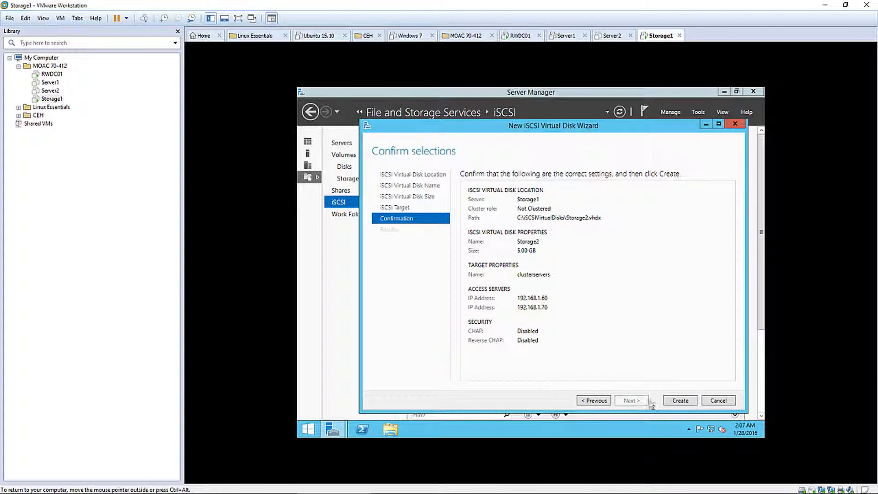
{"action": "left_click", "coordinate": [669, 401]}
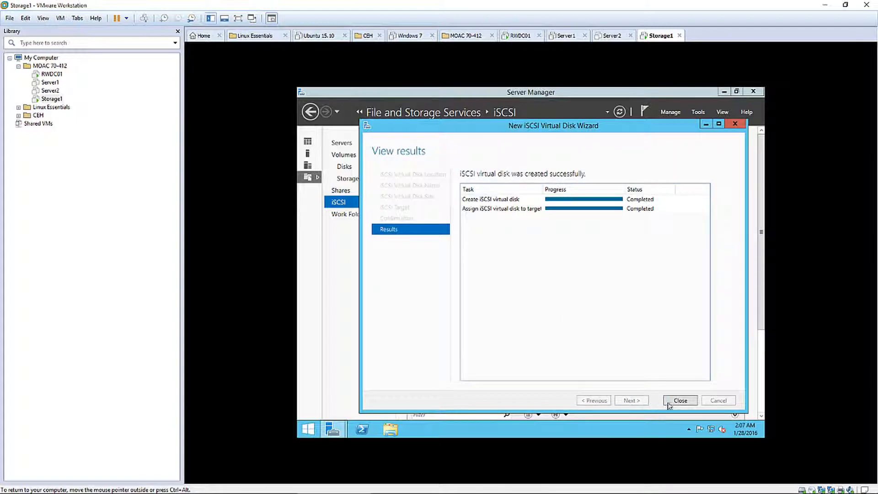
{"action": "left_click", "coordinate": [679, 400]}
Create a 5 GB iSCSI virtual disk Storage3 on the clusterservers target
{"action": "left_click", "coordinate": [728, 142]}
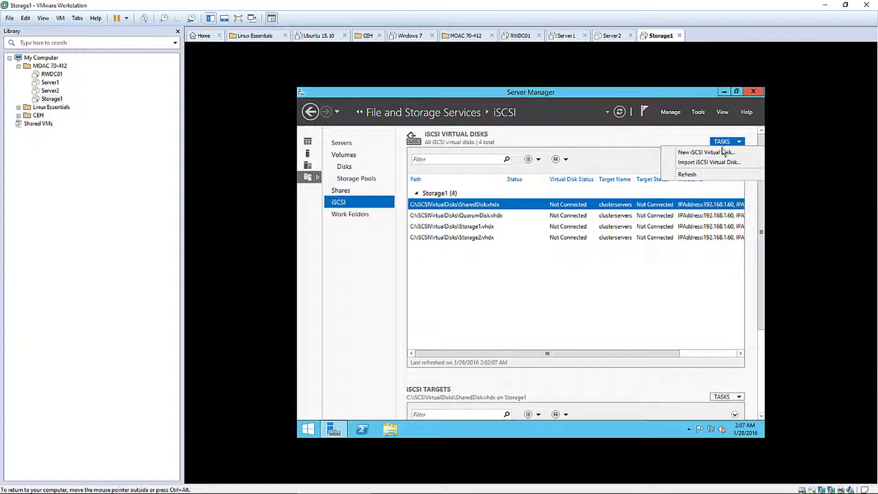
{"action": "left_click", "coordinate": [695, 152]}
{"action": "left_click", "coordinate": [580, 381]}
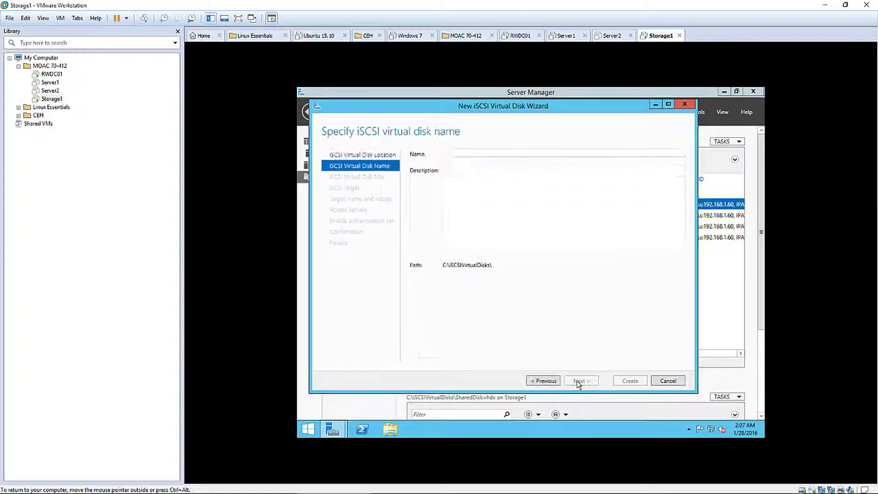
{"action": "type", "text": "Sto"}
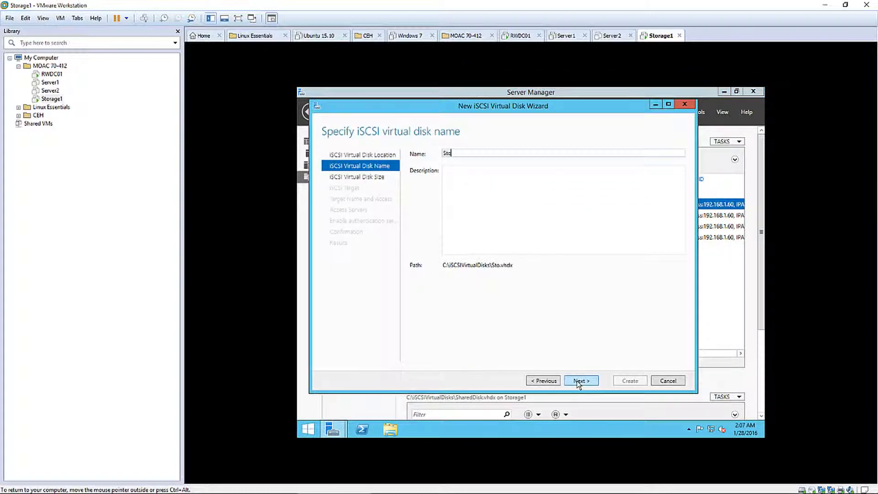
{"action": "type", "text": "rage1"}
{"action": "left_click", "coordinate": [580, 381]}
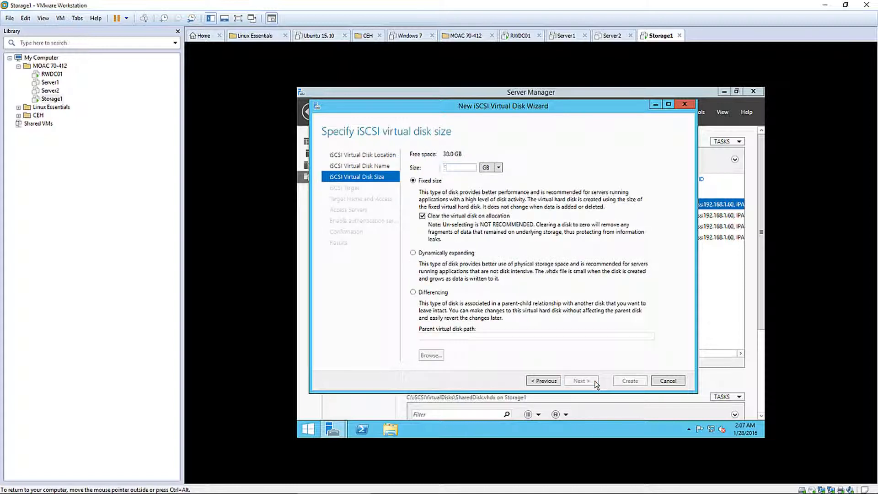
{"action": "left_click", "coordinate": [581, 379]}
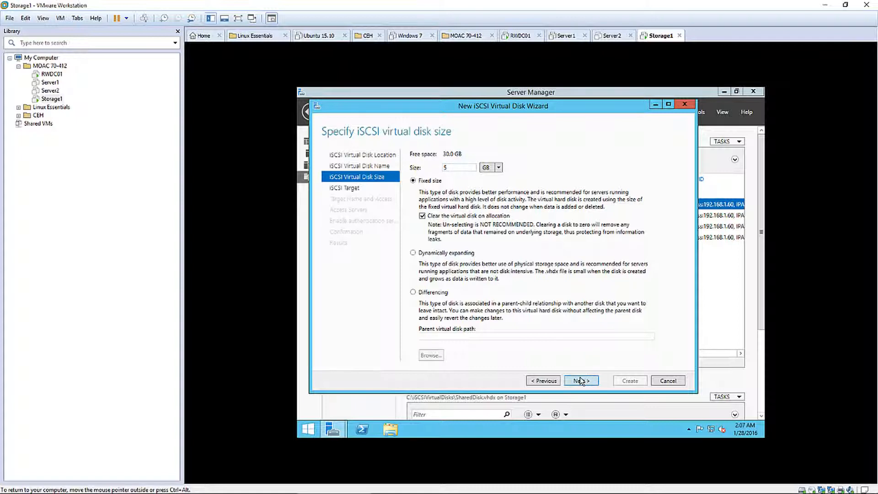
{"action": "left_click", "coordinate": [581, 379]}
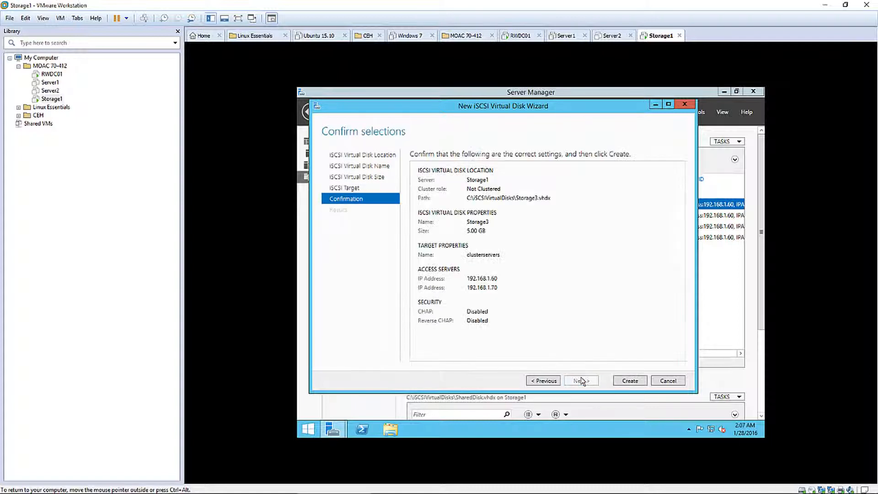
{"action": "left_click", "coordinate": [625, 382]}
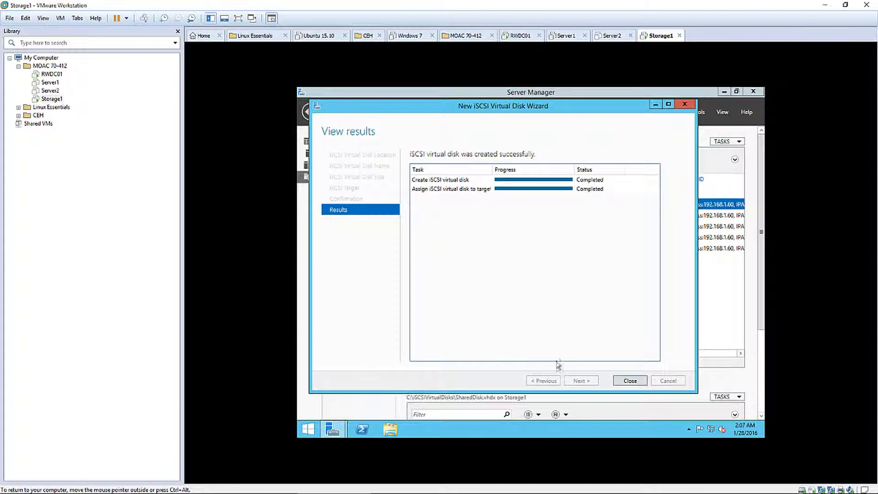
{"action": "left_click", "coordinate": [634, 383]}
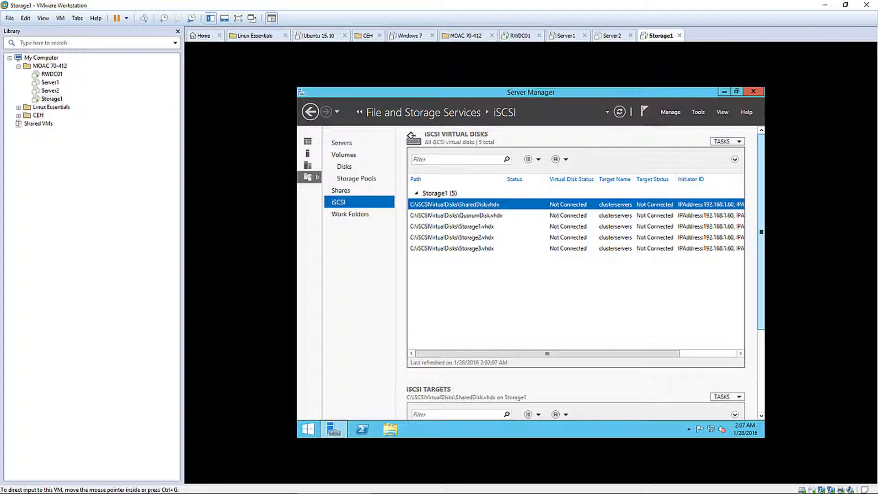
Shut down the Storage1 guest from its Start screen, then open its virtual machine settings
{"action": "left_click", "coordinate": [308, 429]}
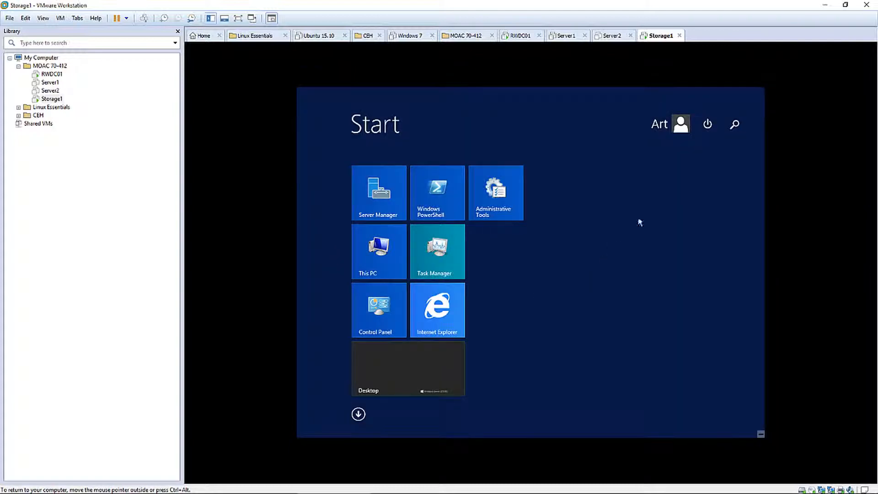
{"action": "left_click", "coordinate": [707, 124]}
{"action": "left_click", "coordinate": [704, 144]}
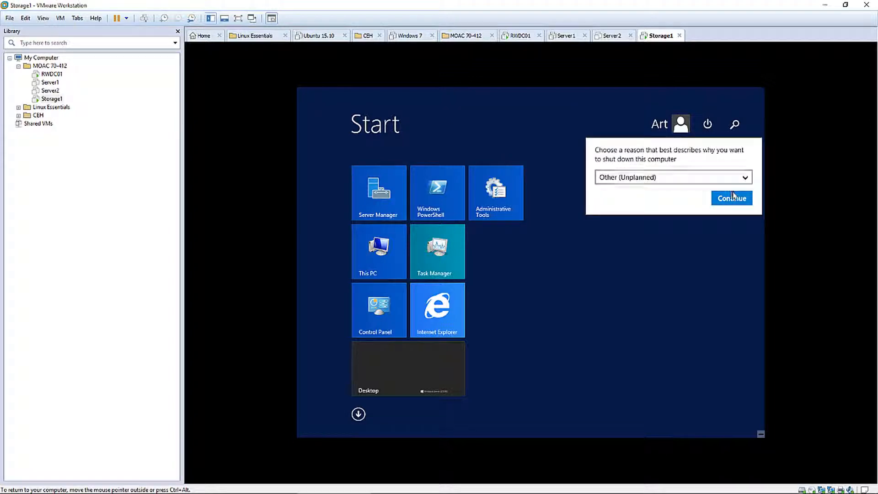
{"action": "left_click", "coordinate": [732, 197]}
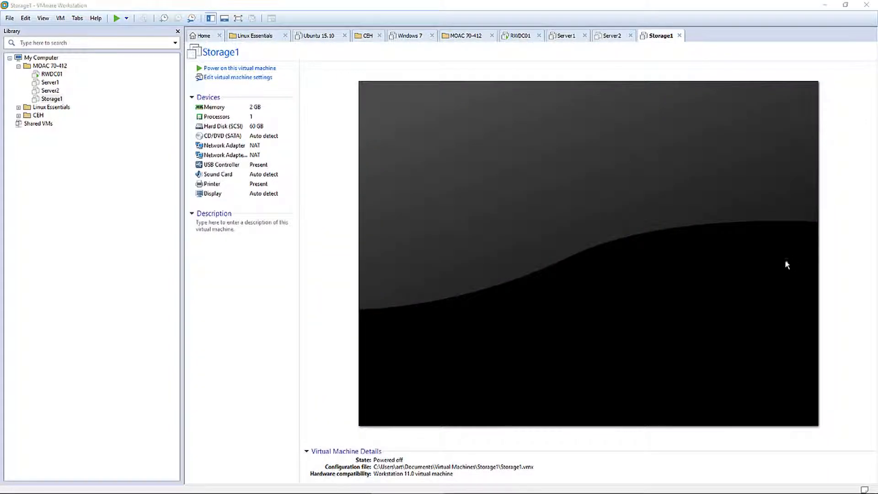
{"action": "left_click", "coordinate": [219, 311]}
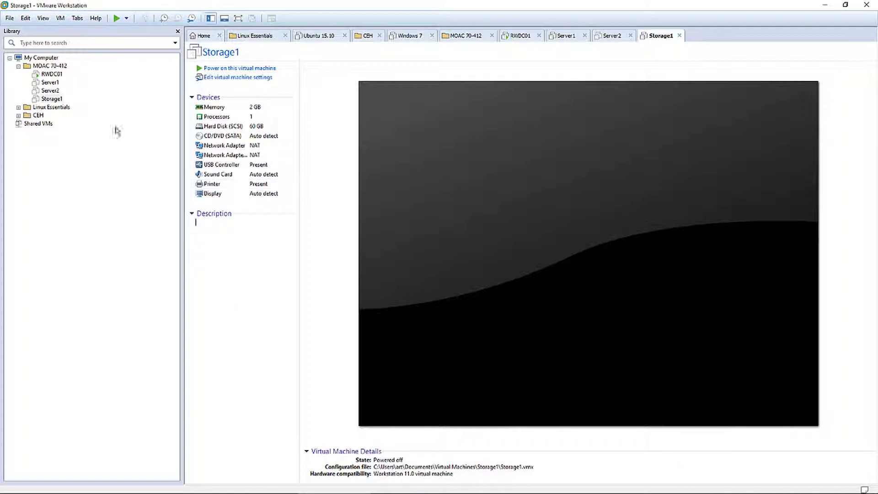
{"action": "left_click", "coordinate": [232, 78]}
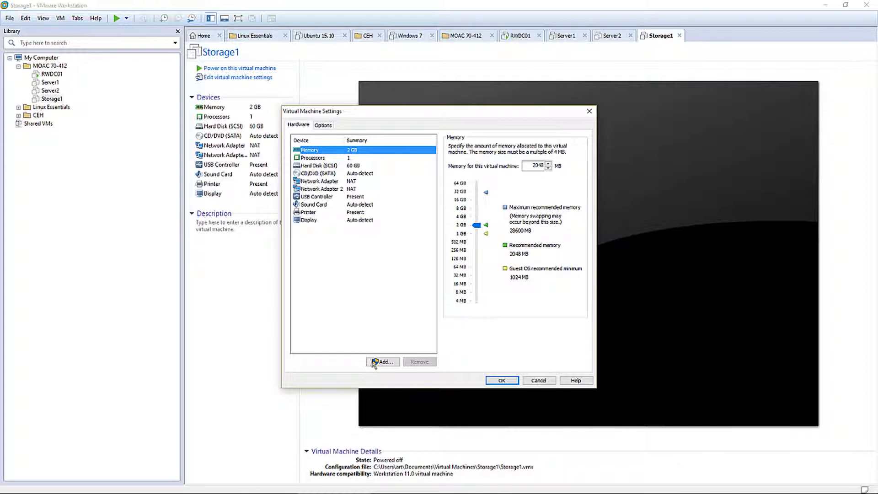
Add a new 5 GB SCSI hard disk named SCSIDisk1
{"action": "left_click", "coordinate": [383, 362]}
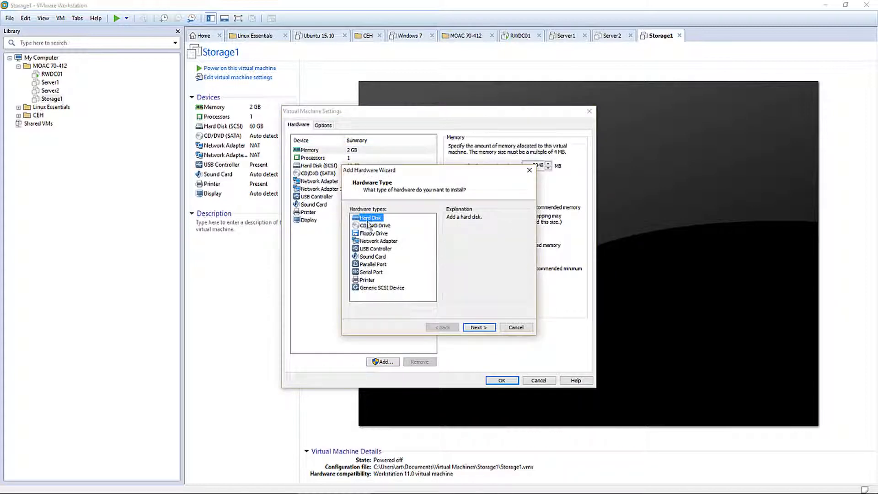
{"action": "left_click", "coordinate": [476, 327]}
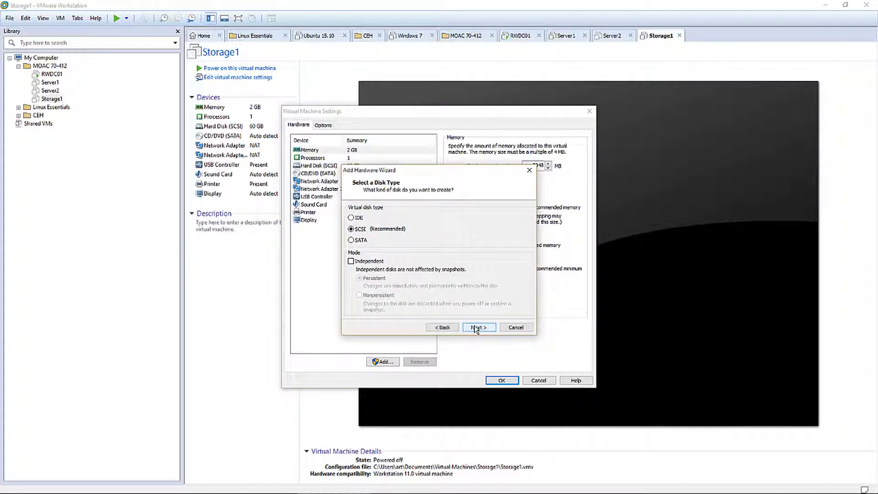
{"action": "left_click", "coordinate": [476, 327]}
{"action": "left_click", "coordinate": [476, 327]}
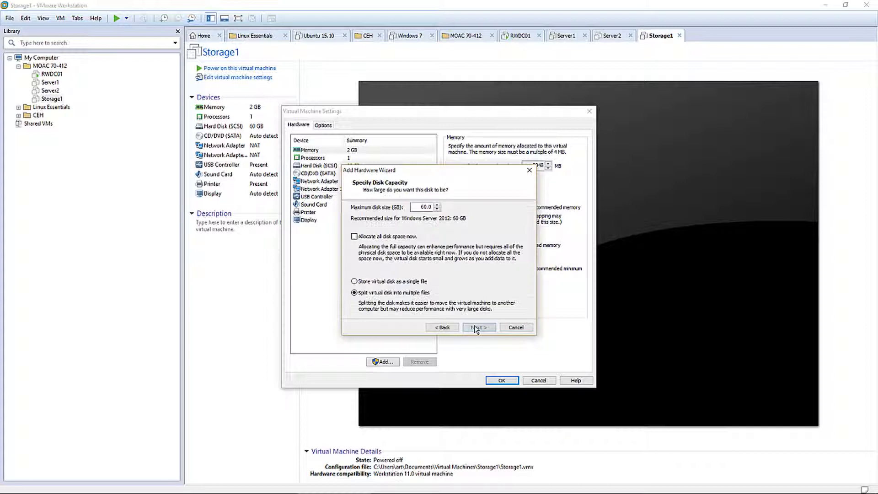
{"action": "double_click", "coordinate": [423, 207]}
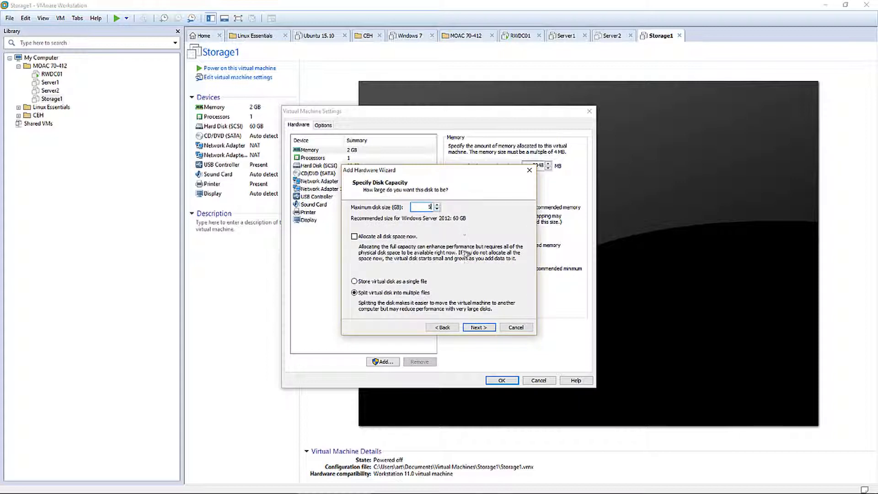
{"action": "left_click", "coordinate": [481, 329]}
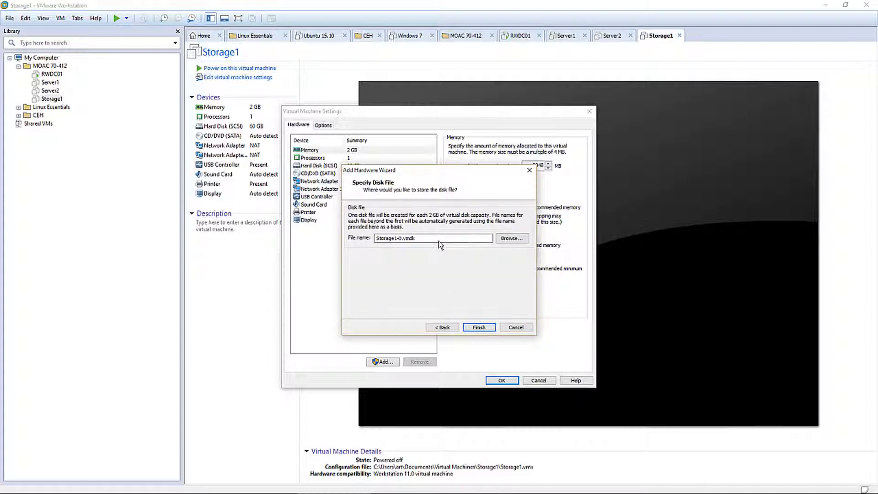
{"action": "left_click_drag", "start_coordinate": [438, 239], "coordinate": [351, 242]}
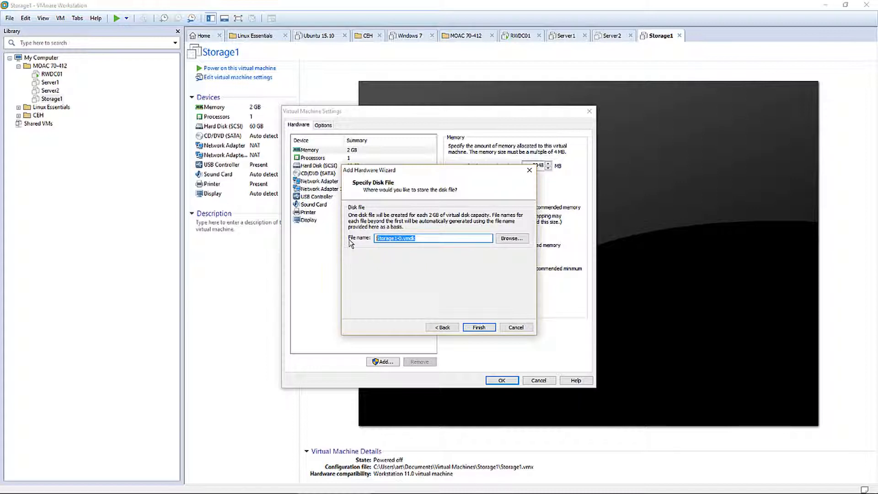
{"action": "type", "text": "SCSIDisk1"}
{"action": "left_click_drag", "start_coordinate": [400, 241], "coordinate": [358, 242]}
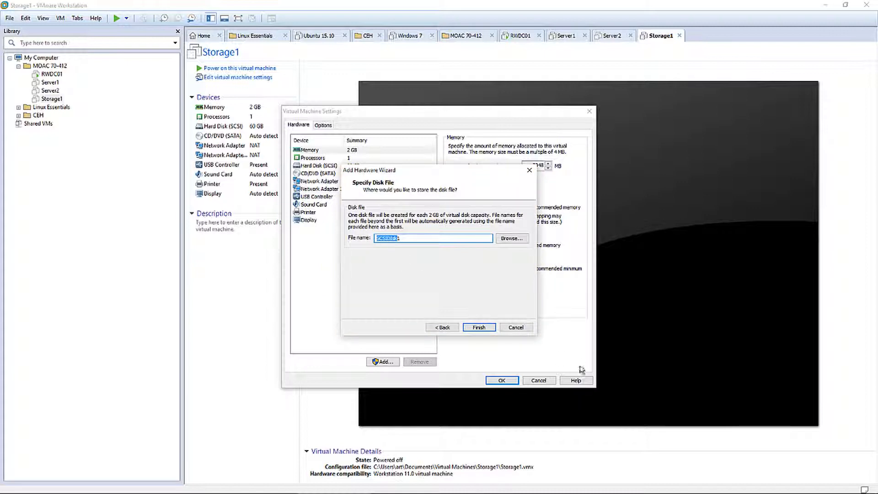
{"action": "left_click", "coordinate": [486, 329]}
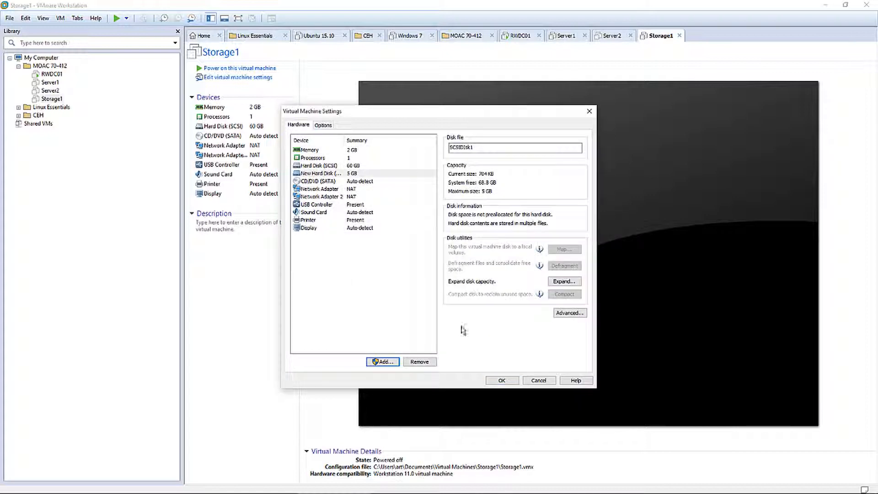
Add a second new 5 GB SCSI hard disk named SCSIDisk2
{"action": "left_click", "coordinate": [374, 361]}
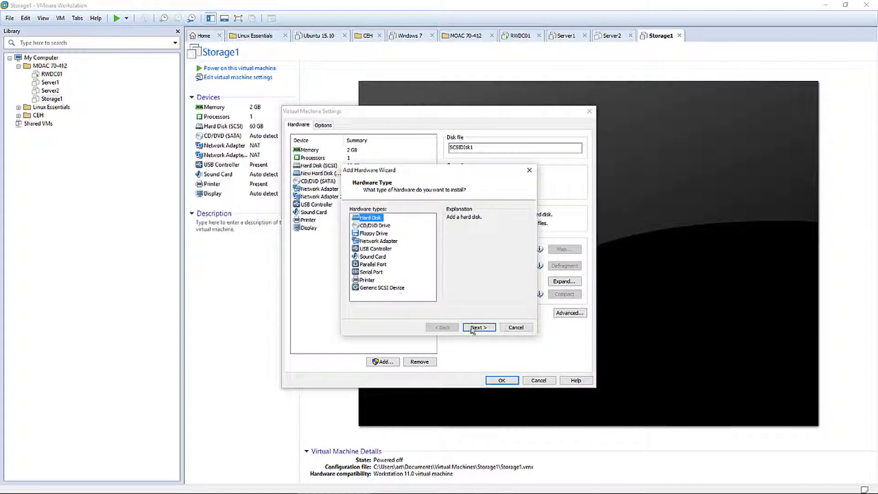
{"action": "left_click", "coordinate": [477, 328]}
{"action": "left_click", "coordinate": [476, 328]}
{"action": "left_click", "coordinate": [477, 328]}
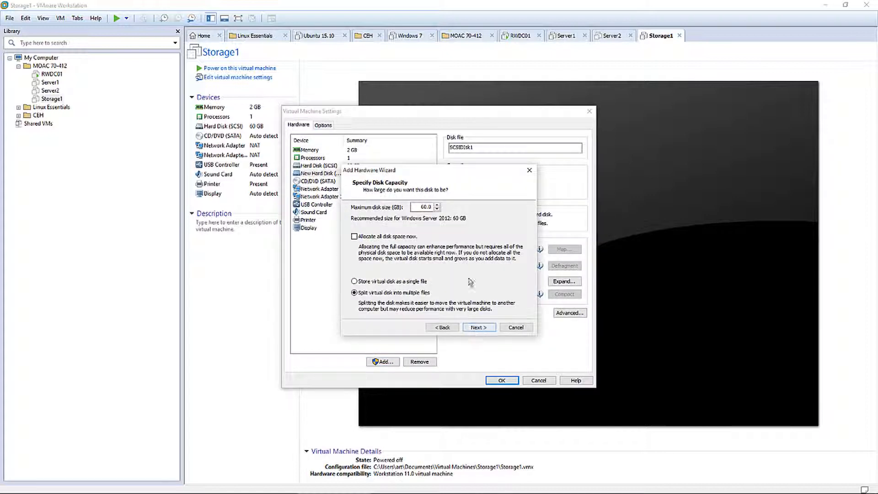
{"action": "double_click", "coordinate": [426, 207]}
{"action": "left_click", "coordinate": [477, 327]}
{"action": "left_click_drag", "start_coordinate": [423, 239], "coordinate": [337, 235]}
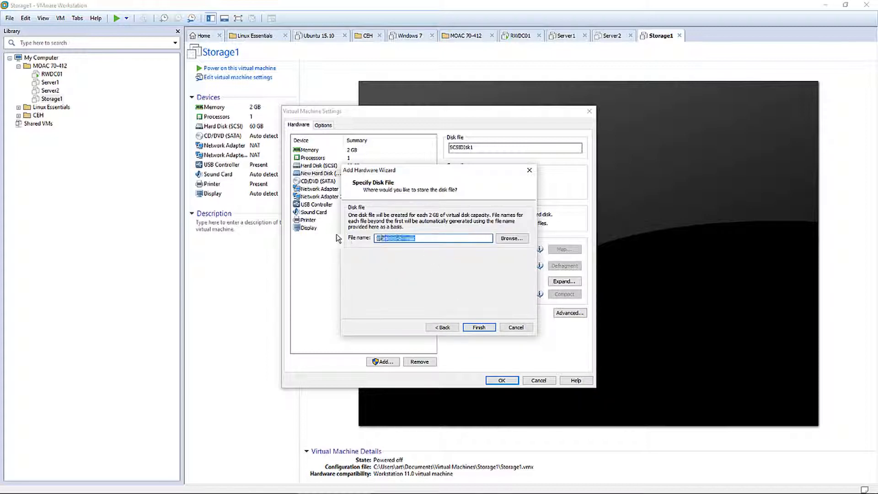
{"action": "type", "text": "SCSIDisk2"}
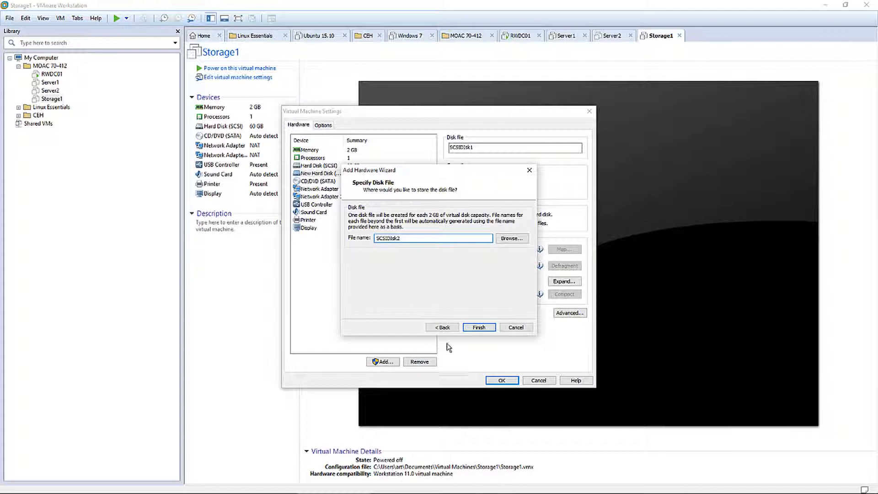
{"action": "left_click", "coordinate": [478, 328]}
Add a third 5 GB SCSI hard disk named SCSIDisk3 and apply the settings
{"action": "left_click", "coordinate": [382, 362]}
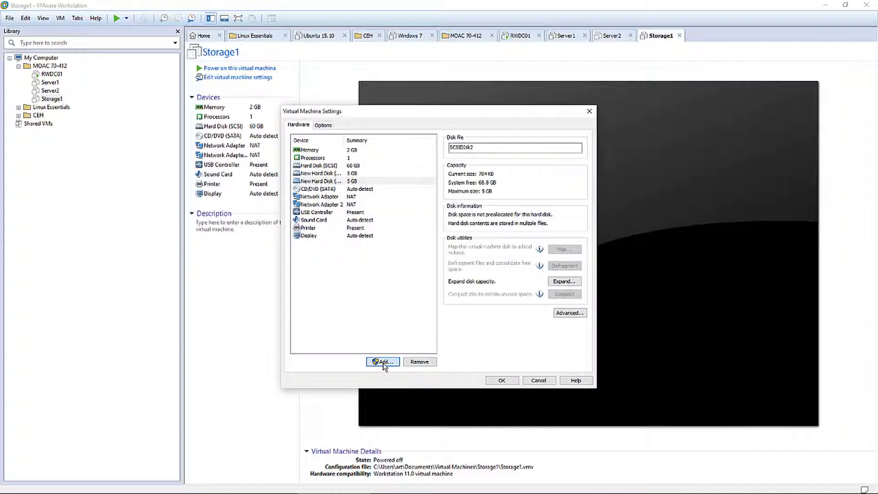
{"action": "left_click", "coordinate": [486, 328]}
{"action": "left_click", "coordinate": [485, 328]}
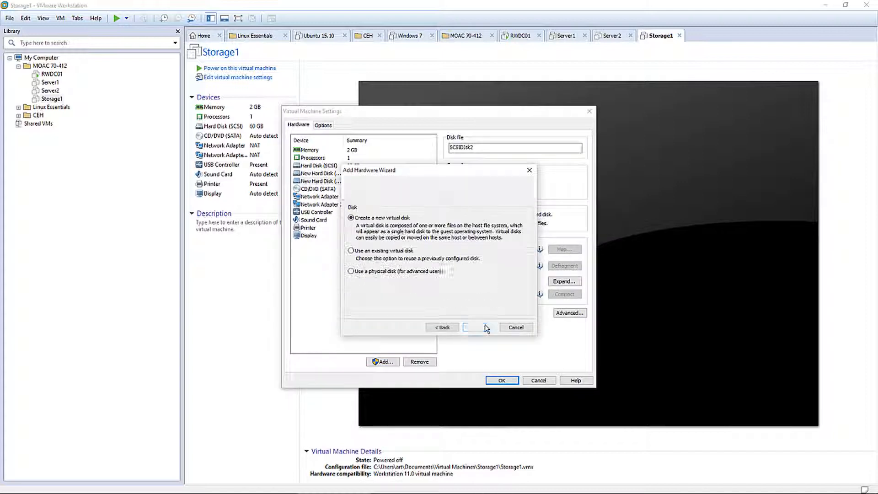
{"action": "left_click", "coordinate": [485, 327]}
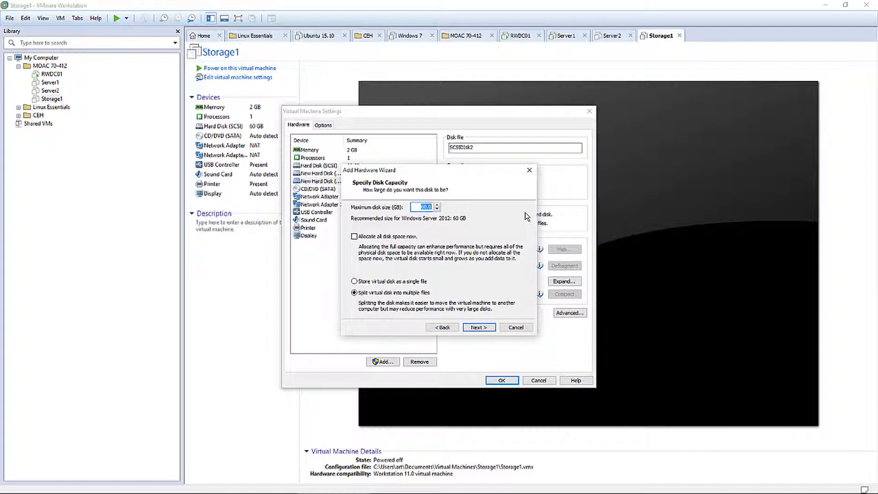
{"action": "left_click", "coordinate": [479, 327]}
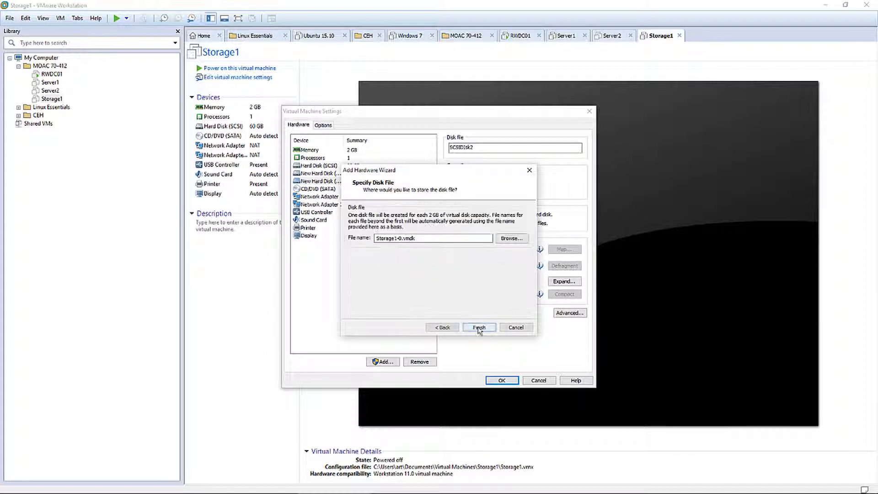
{"action": "left_click_drag", "start_coordinate": [431, 241], "coordinate": [323, 242]}
{"action": "type", "text": "SCSIDisk3"}
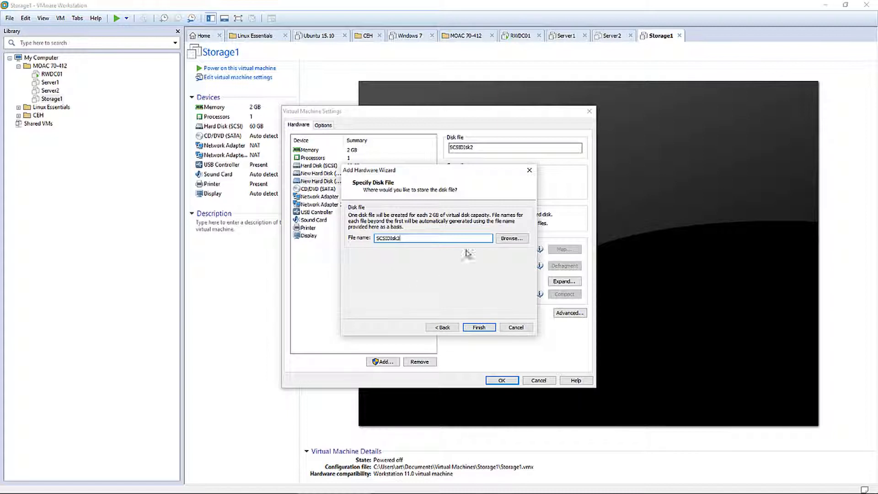
{"action": "left_click", "coordinate": [484, 328]}
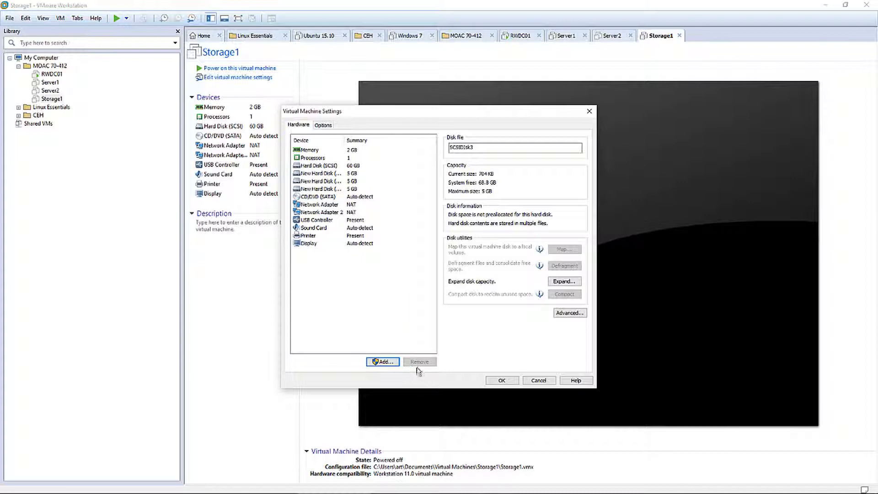
{"action": "left_click", "coordinate": [503, 380]}
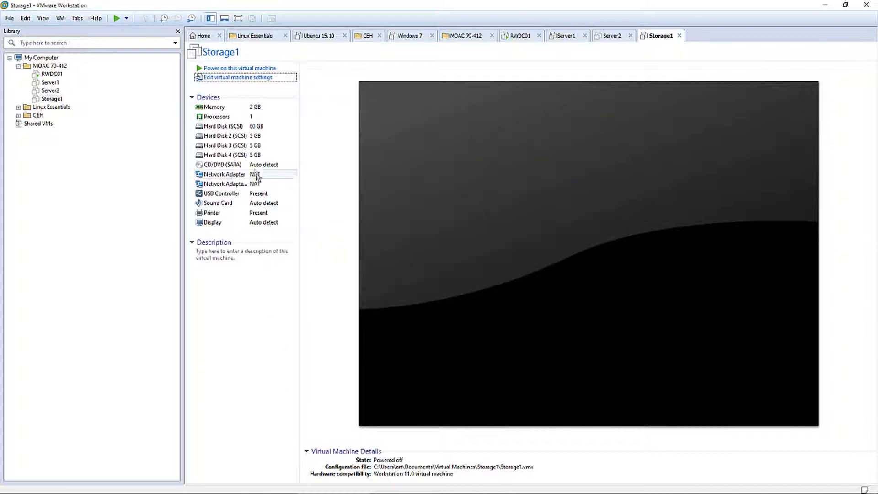